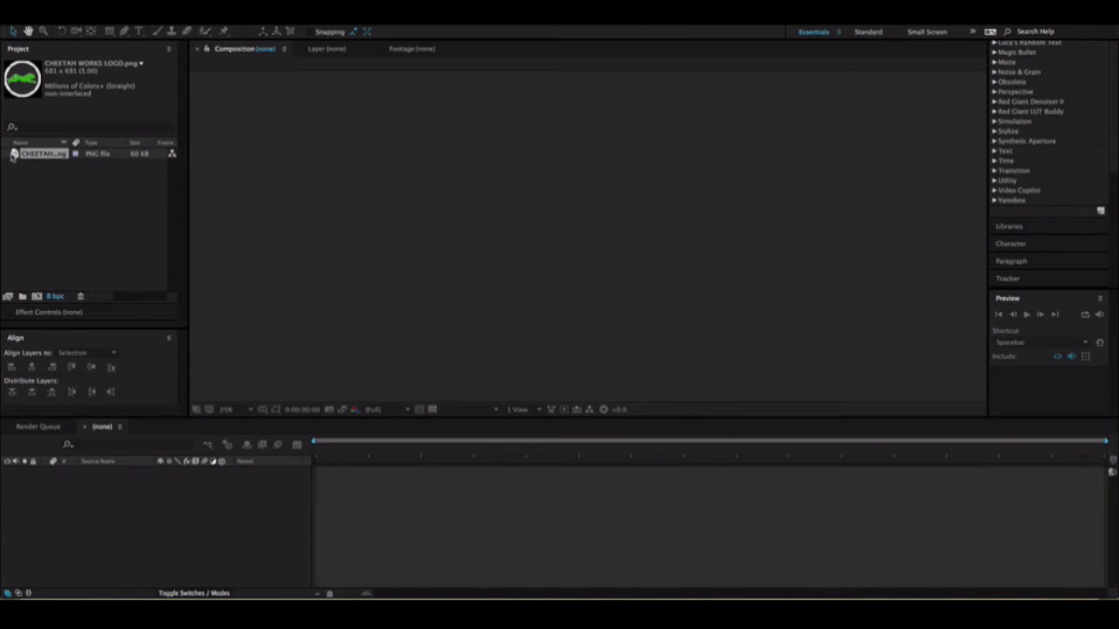
click(14, 153)
drag(179, 374, 335, 495)
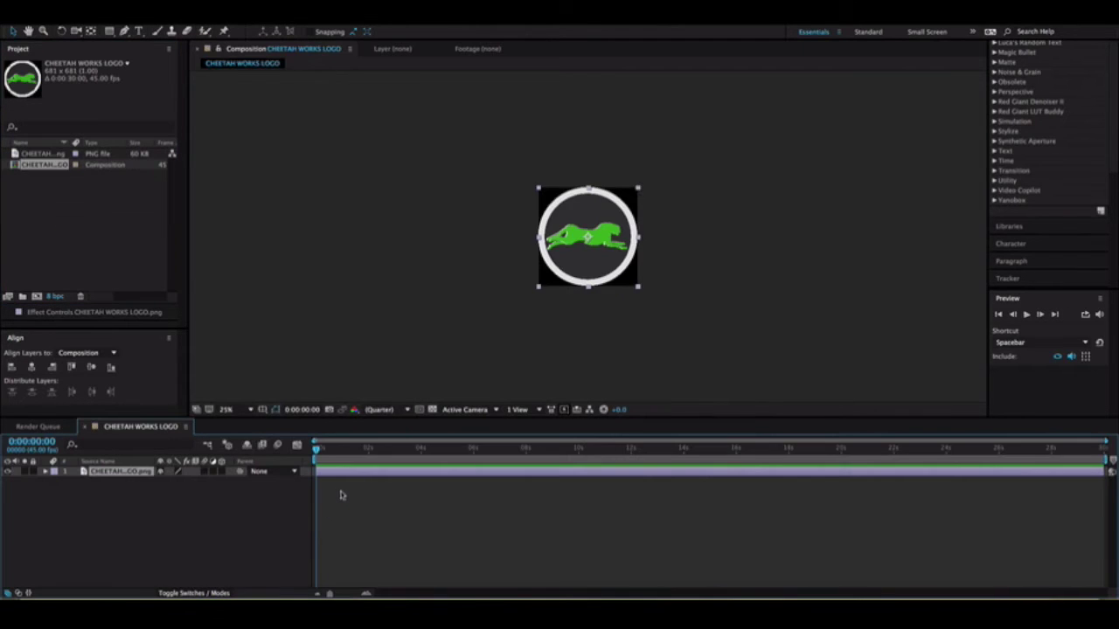
click(466, 237)
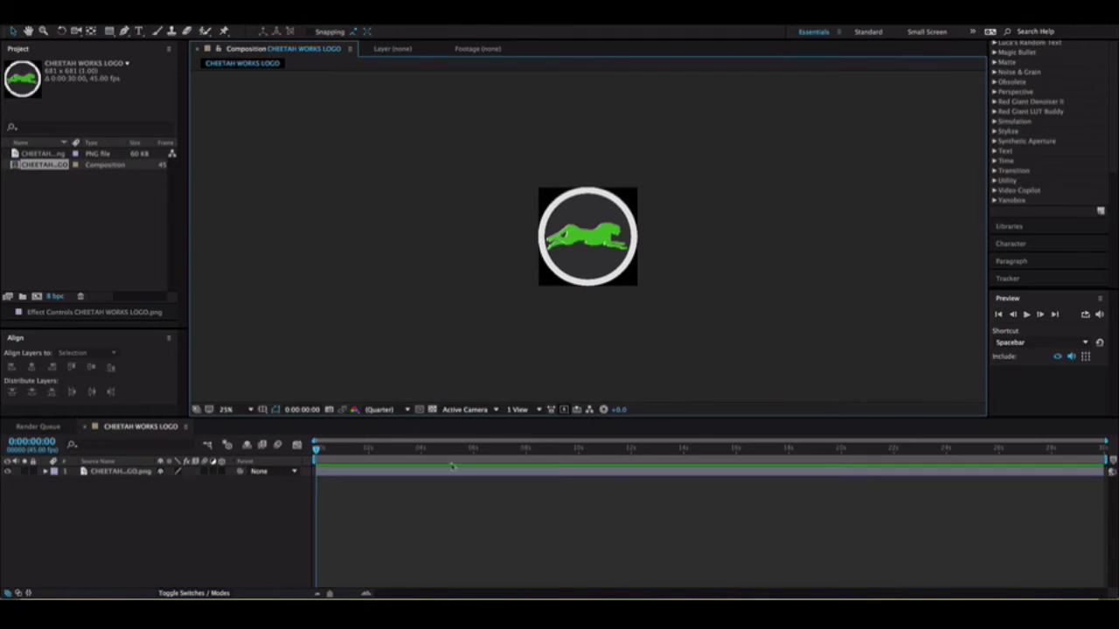
click(297, 49)
click(437, 302)
click(365, 475)
click(411, 50)
click(303, 50)
click(386, 475)
key(Delete)
Create a new 2000 x 1125 composition lasting 30 seconds at 45 fps.
click(54, 18)
mouse_move(182, 18)
click(206, 40)
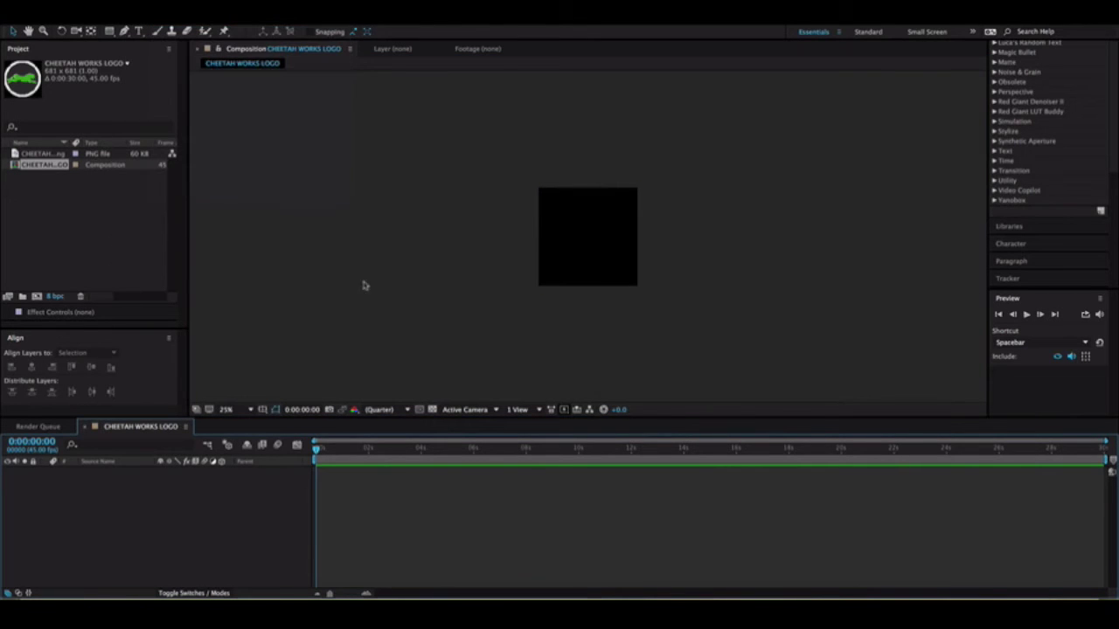
click(876, 377)
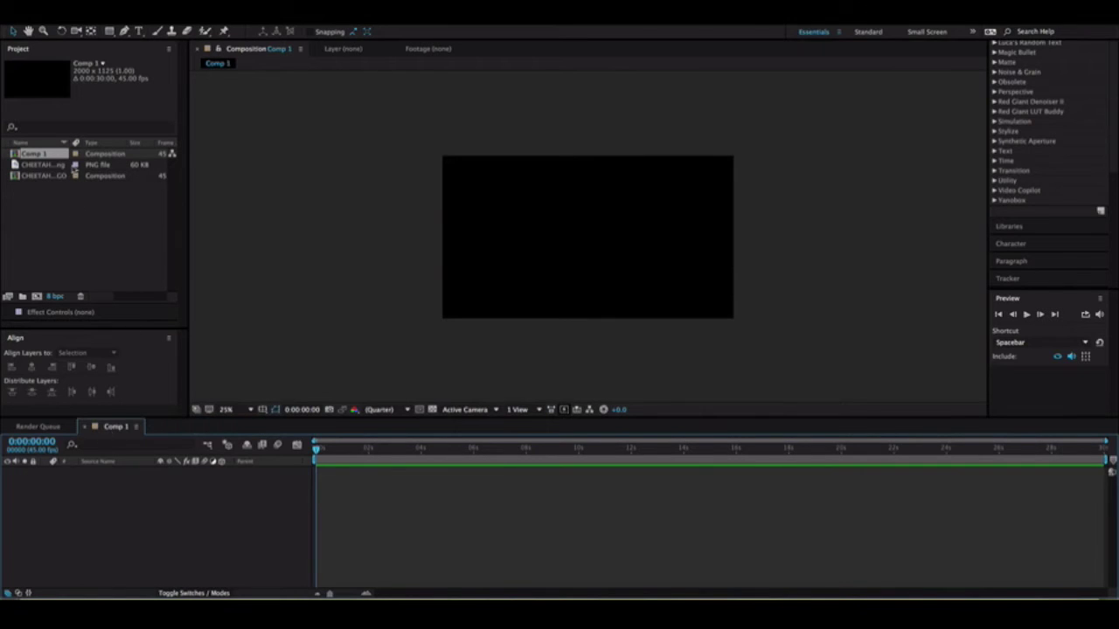
Delete the CHEETAH WORKS LOGO composition from the project, keeping the logo PNG.
click(43, 164)
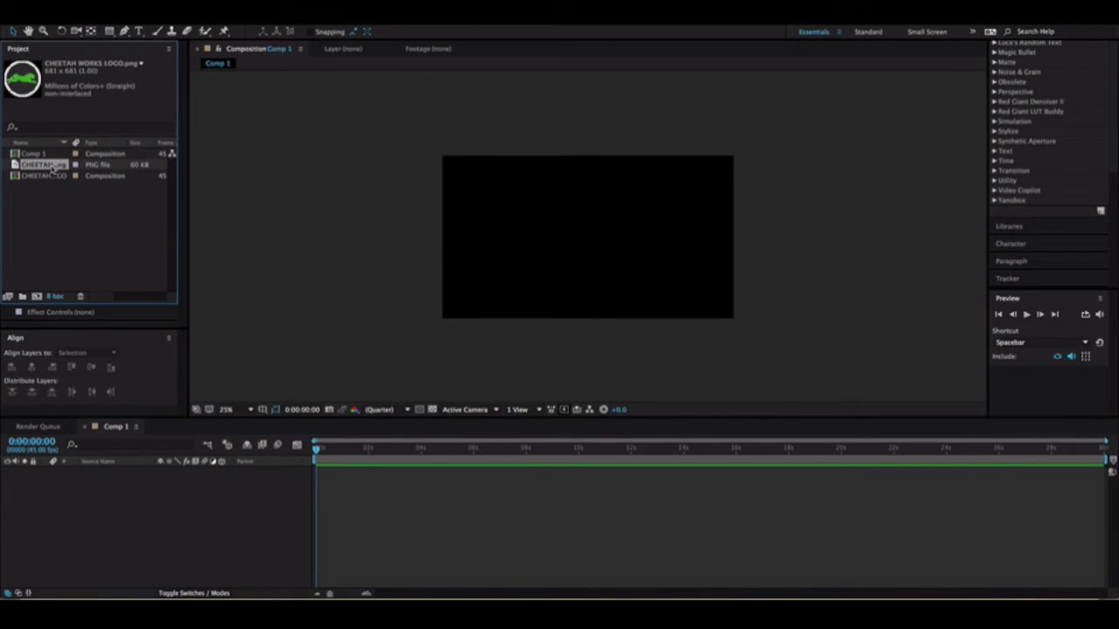
click(50, 184)
click(52, 176)
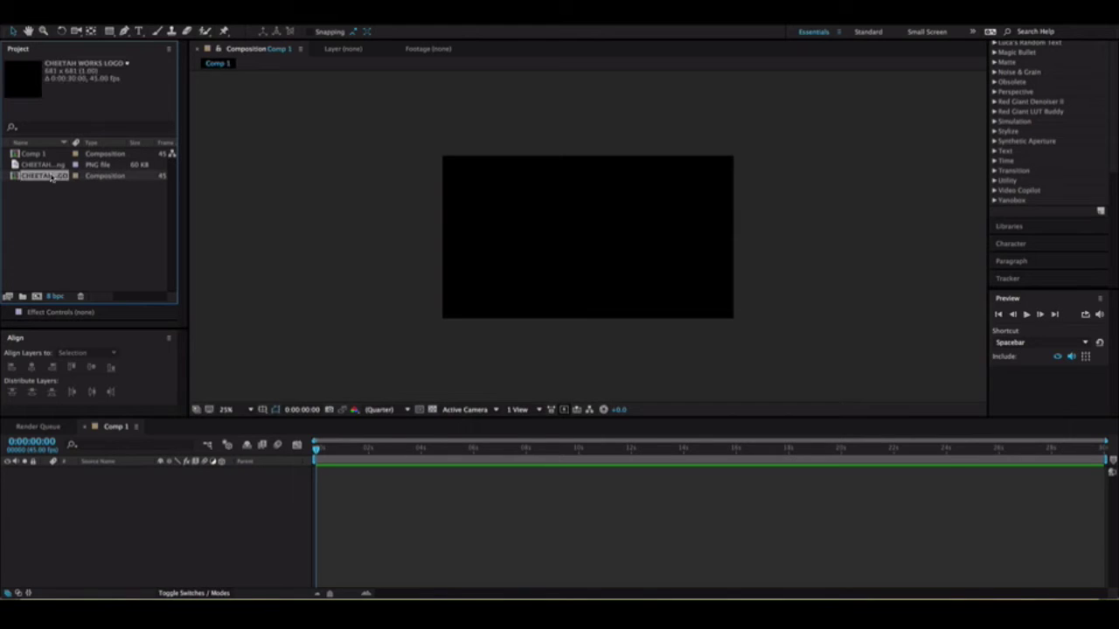
key(Delete)
Add CHEETAH WORKS LOGO.png to Comp 1 as a layer starting at the beginning of the timeline.
click(46, 154)
drag(42, 170, 339, 485)
drag(316, 448, 322, 449)
click(425, 254)
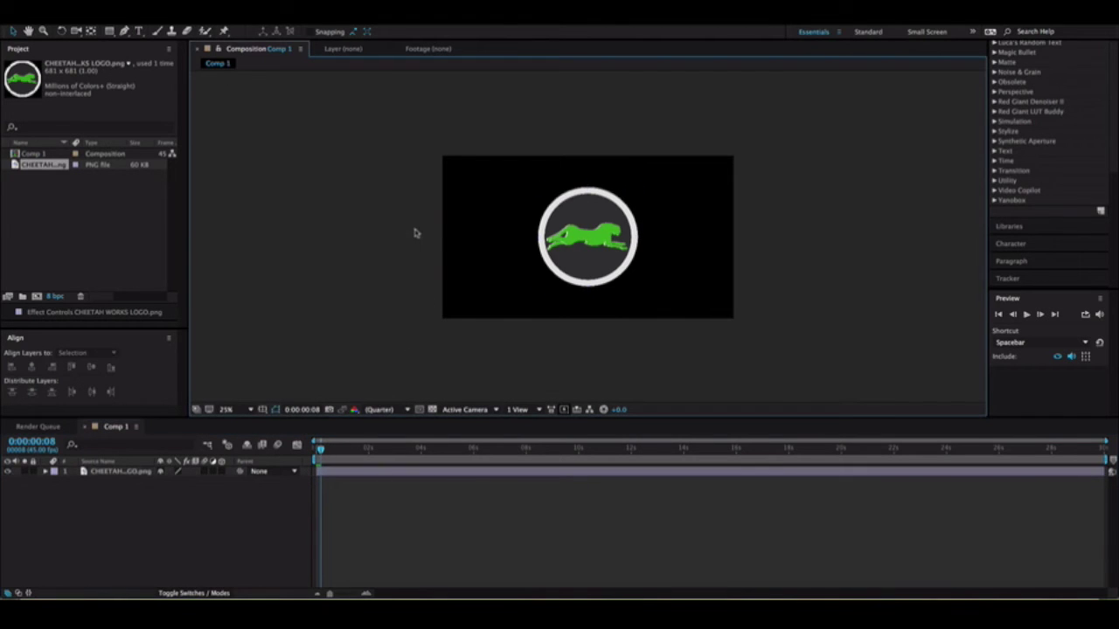
key(period)
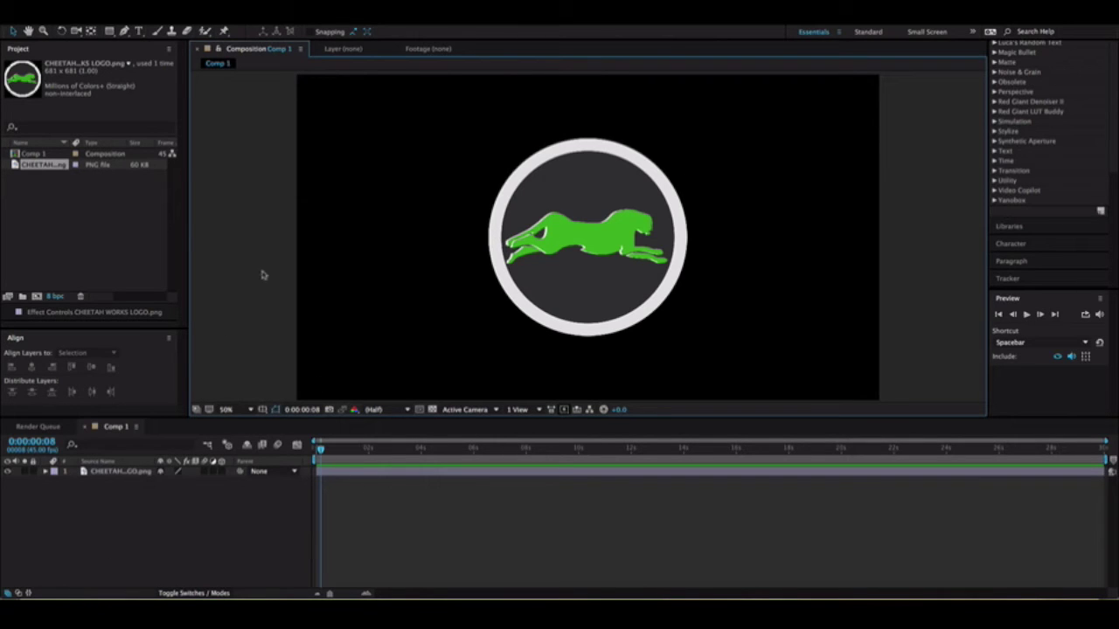
click(352, 481)
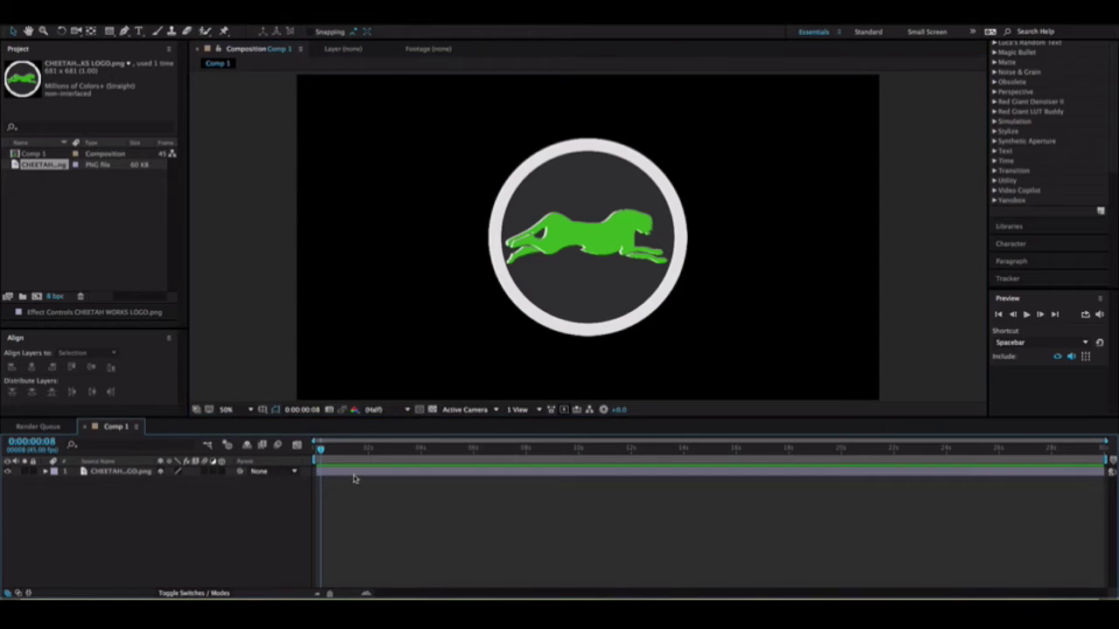
click(352, 473)
click(109, 30)
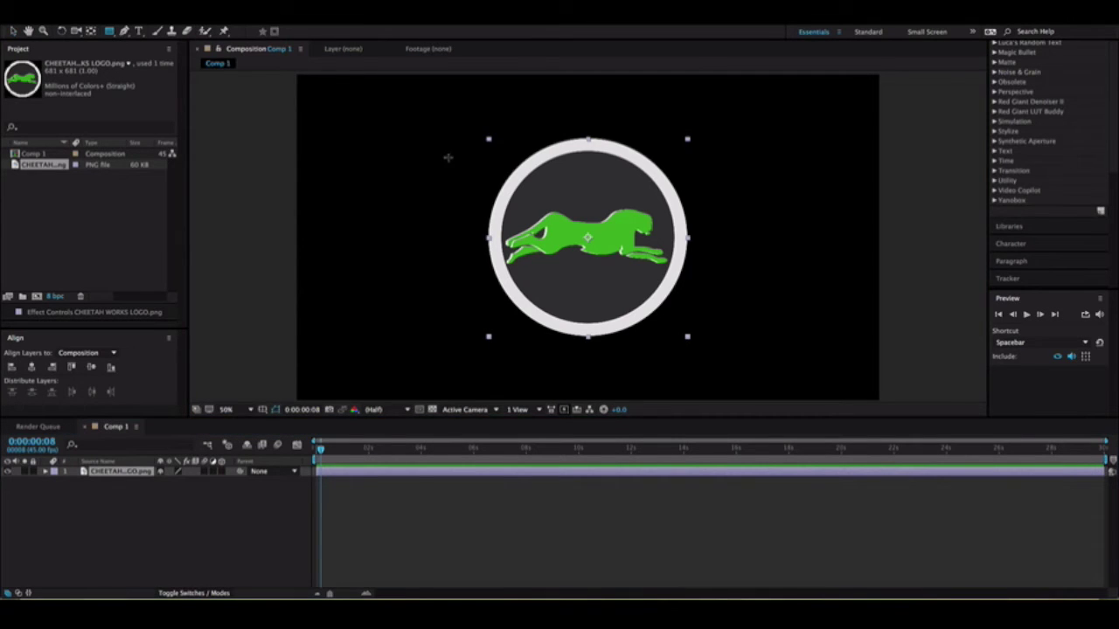
drag(496, 178, 553, 240)
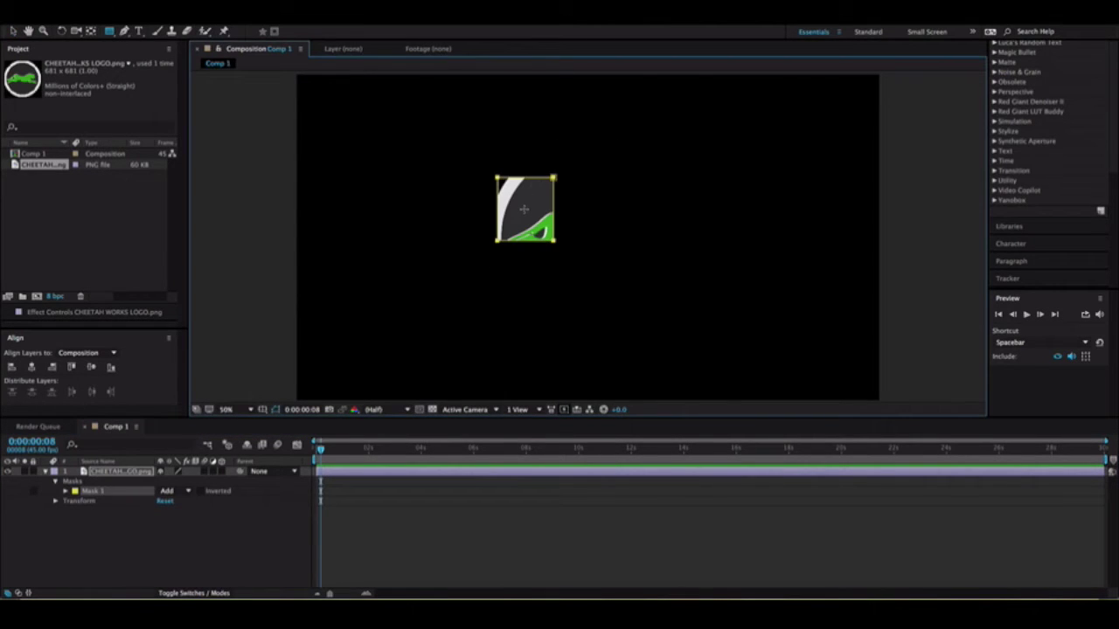
key(ctrl+z)
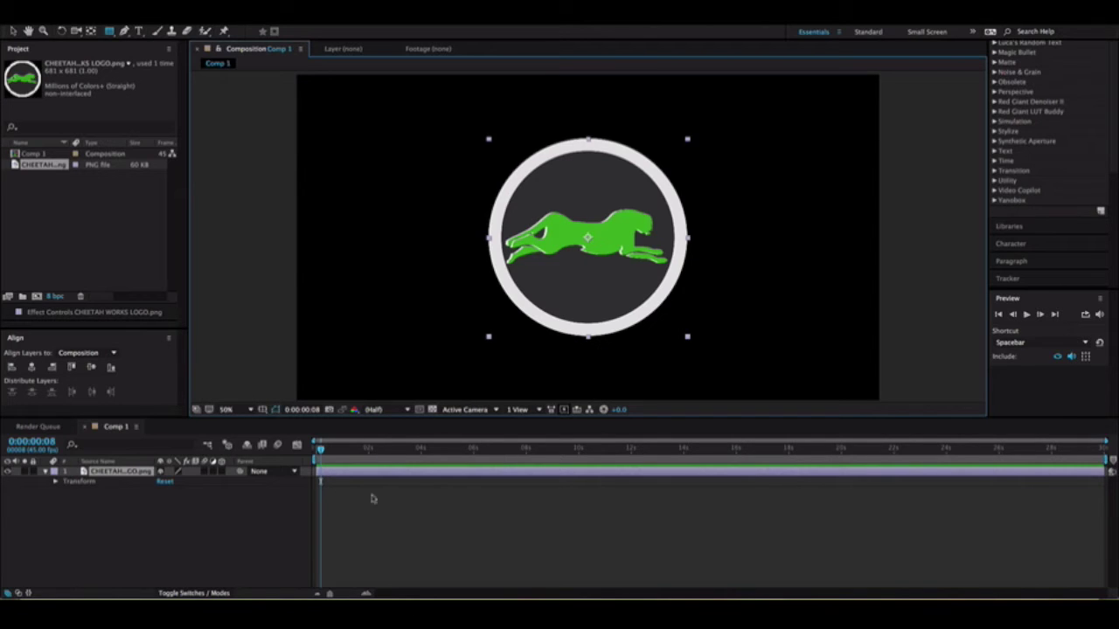
Draw a dark rectangle on a new shape layer so that it covers the whole logo.
click(345, 497)
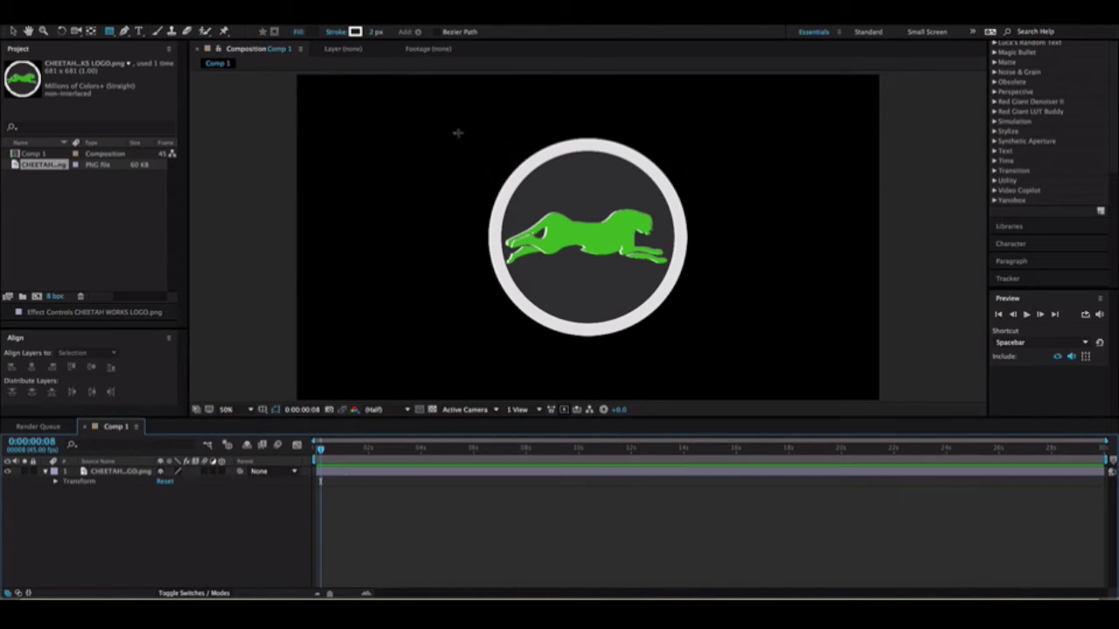
mouse_move(459, 129)
mouse_down()
mouse_move(624, 349)
mouse_move(696, 347)
mouse_up()
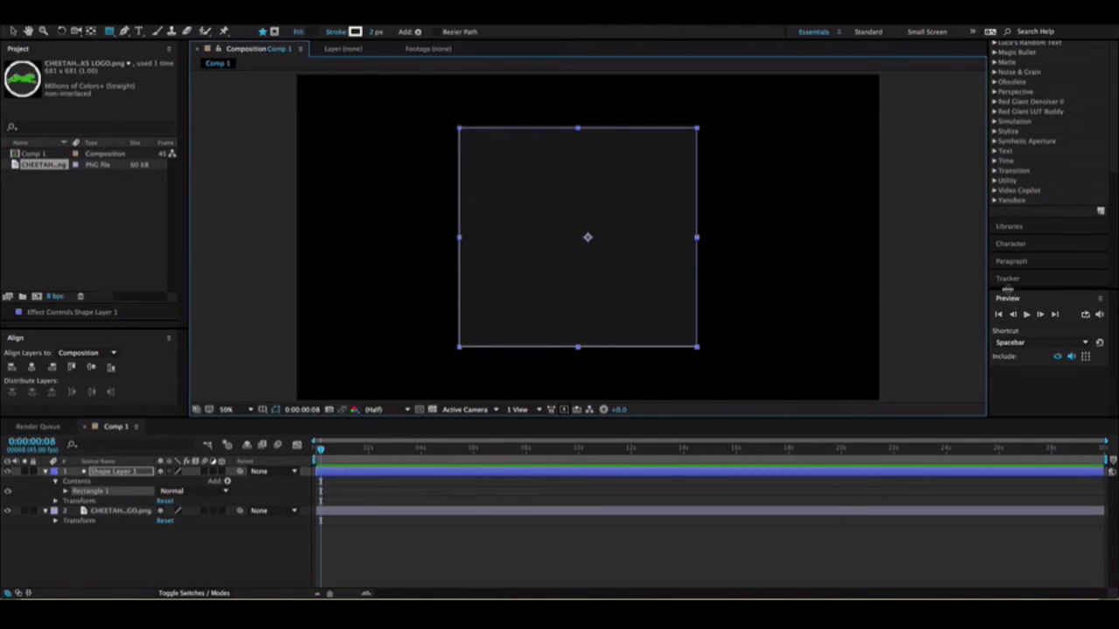
scroll(1009, 234, up, 5)
scroll(1010, 239, down, 5)
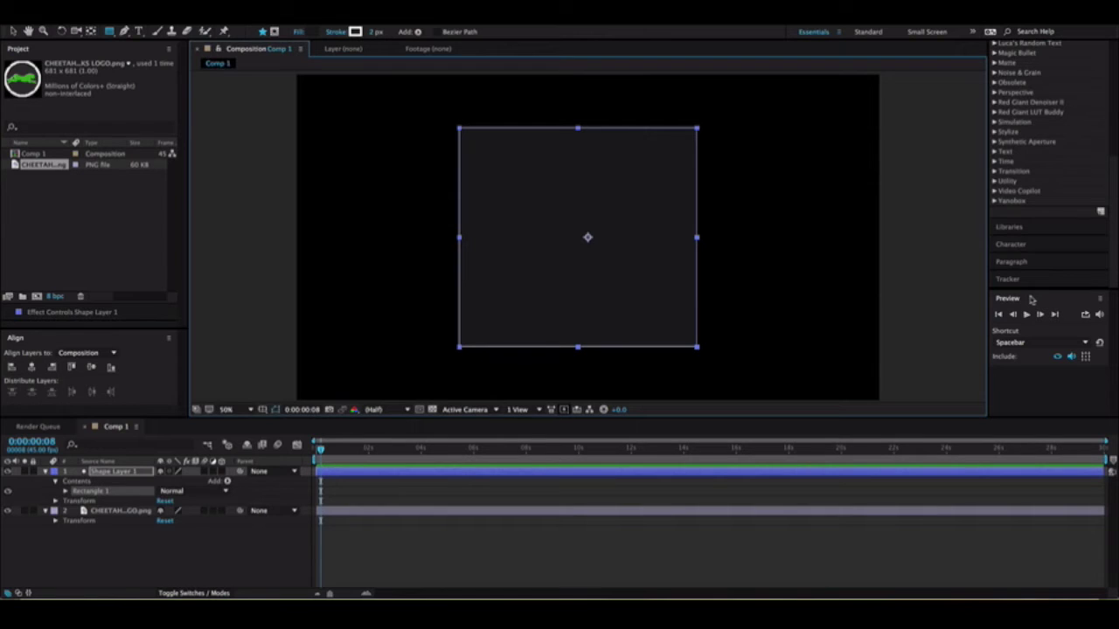
Move the rectangle slightly so that it sits more centrally over the logo.
click(46, 472)
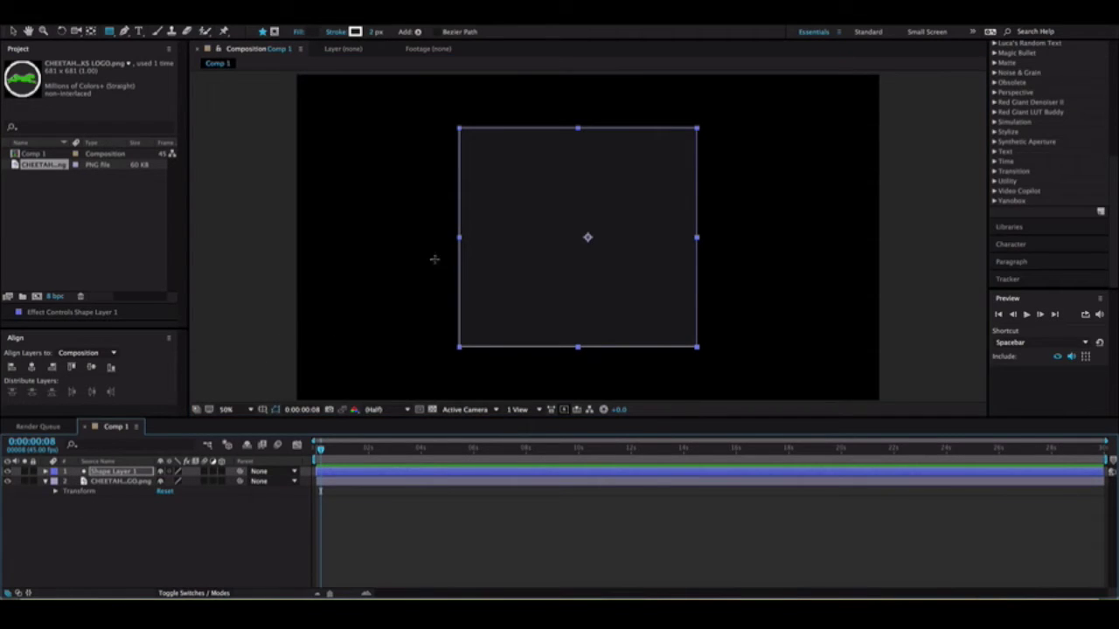
click(527, 248)
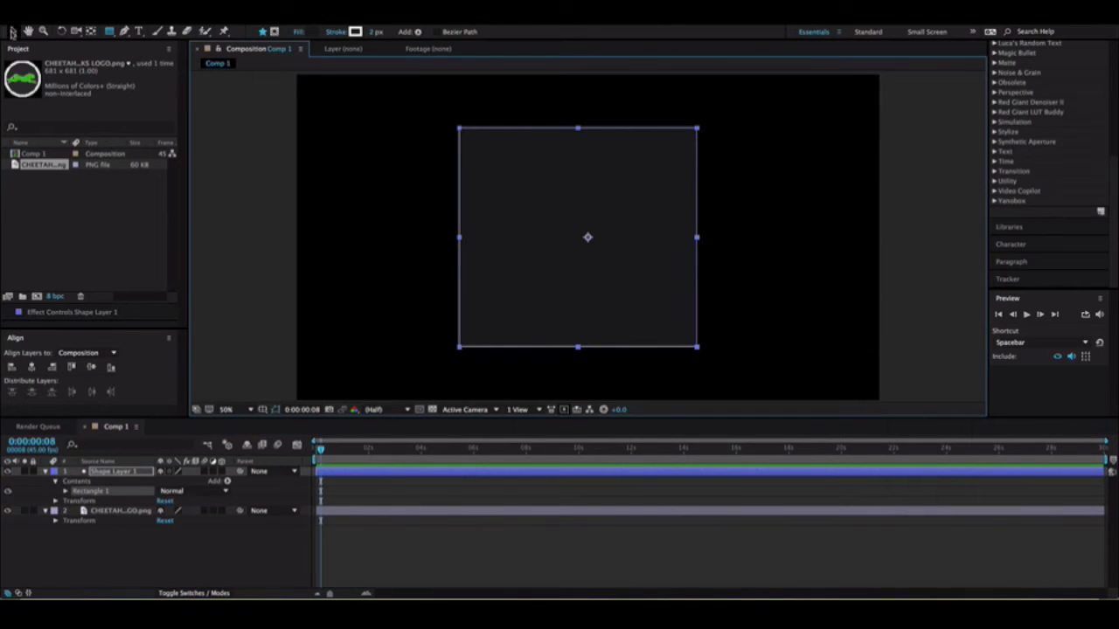
click(13, 31)
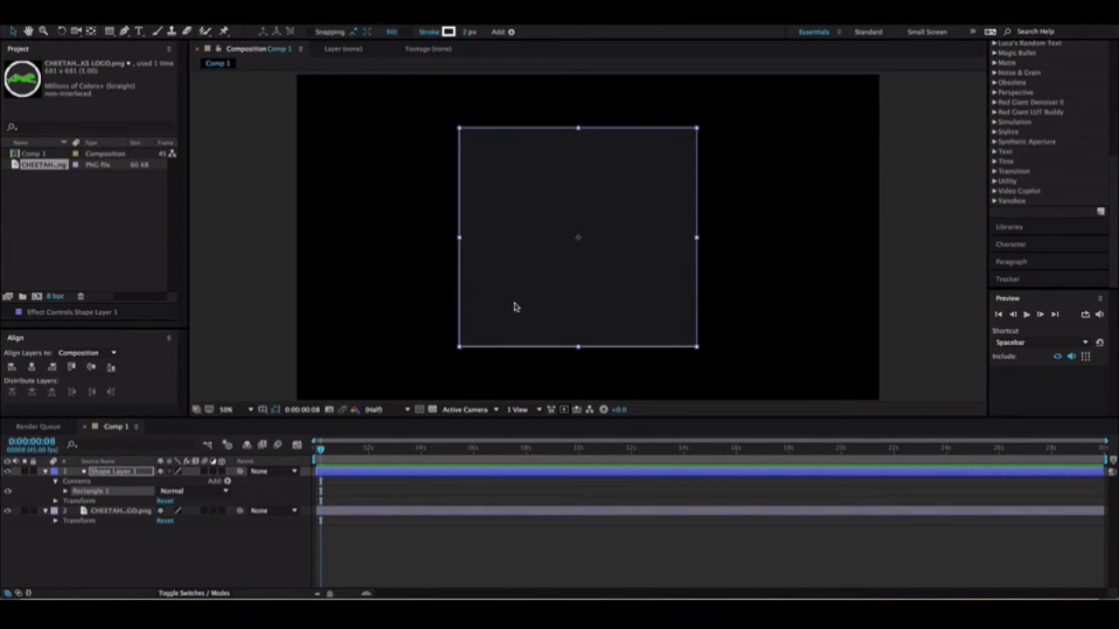
mouse_move(536, 294)
mouse_down()
mouse_move(577, 356)
mouse_move(611, 334)
mouse_move(543, 297)
mouse_up()
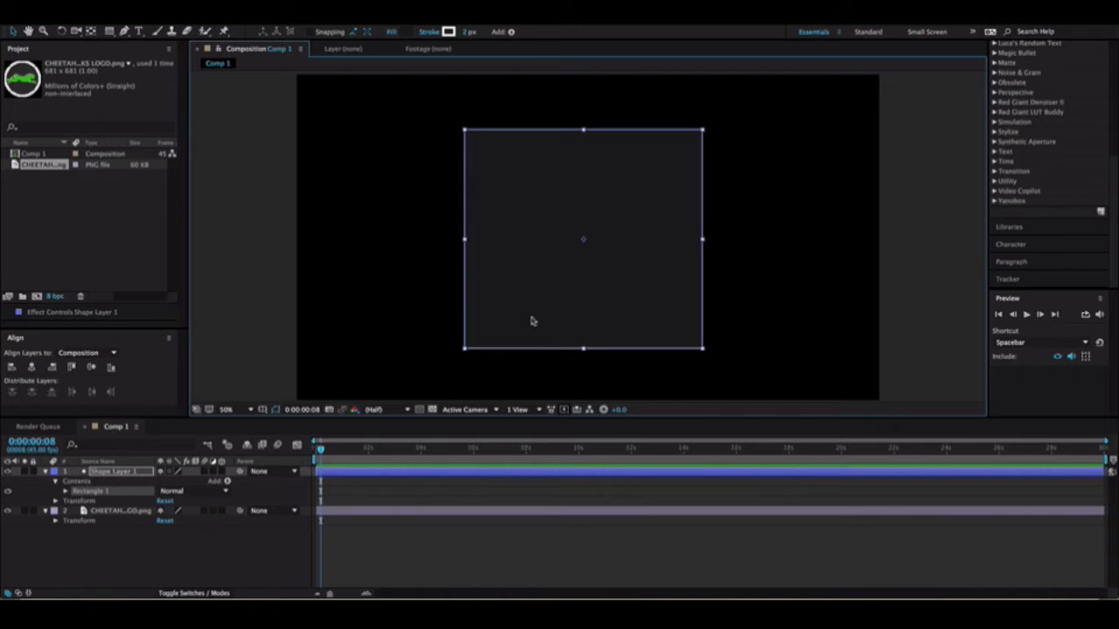
Add a Scale keyframe to Shape Layer 1 at 0:00:00:01.
drag(320, 449, 317, 449)
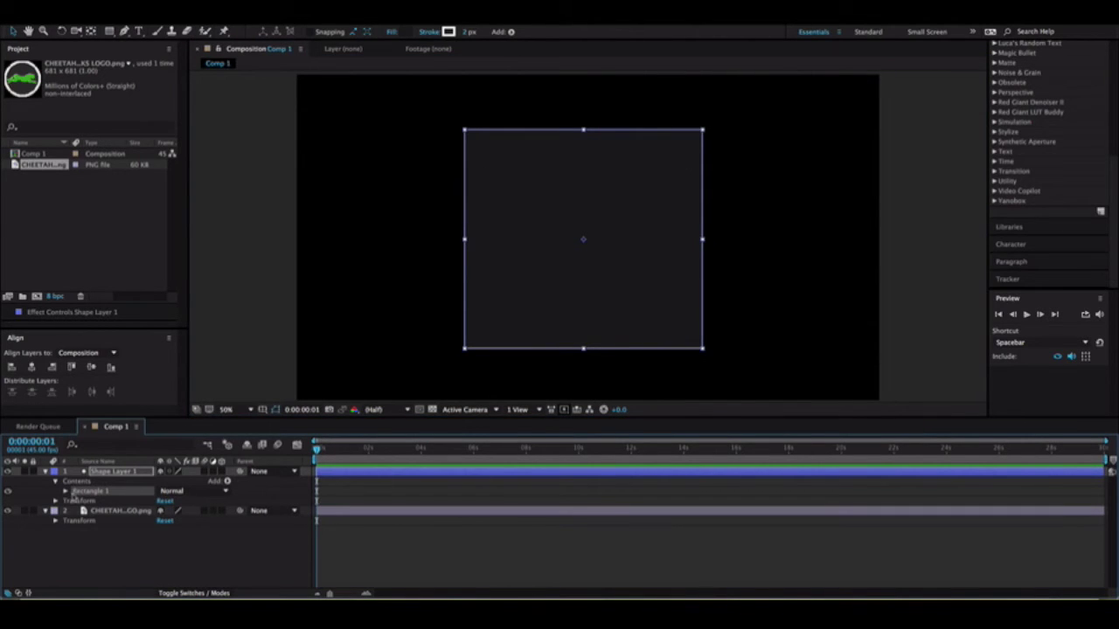
click(46, 510)
click(55, 481)
click(55, 491)
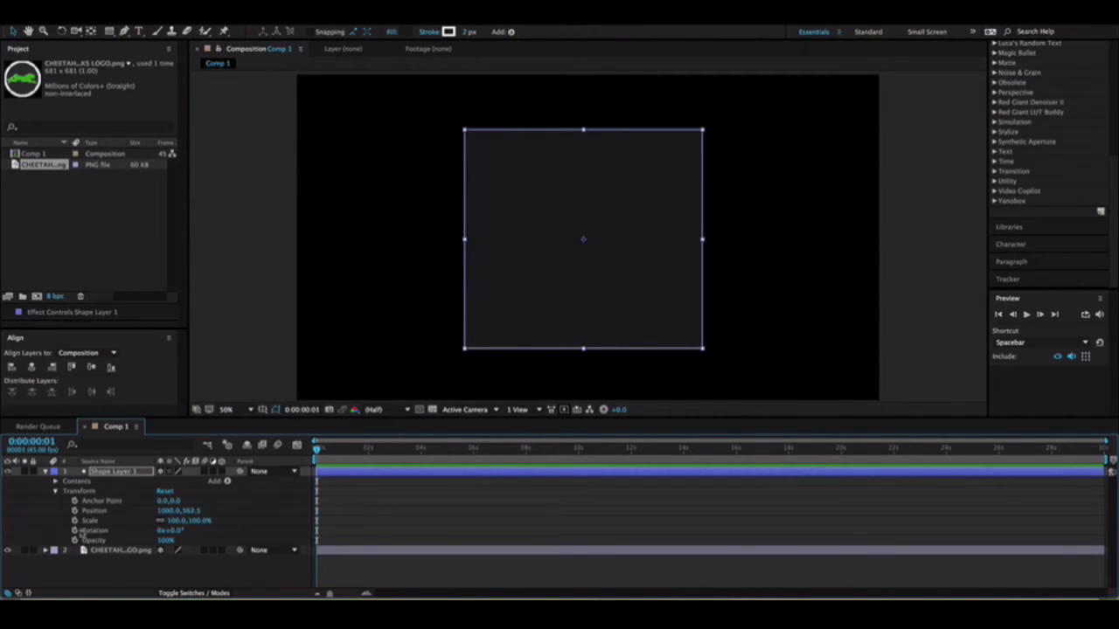
click(75, 521)
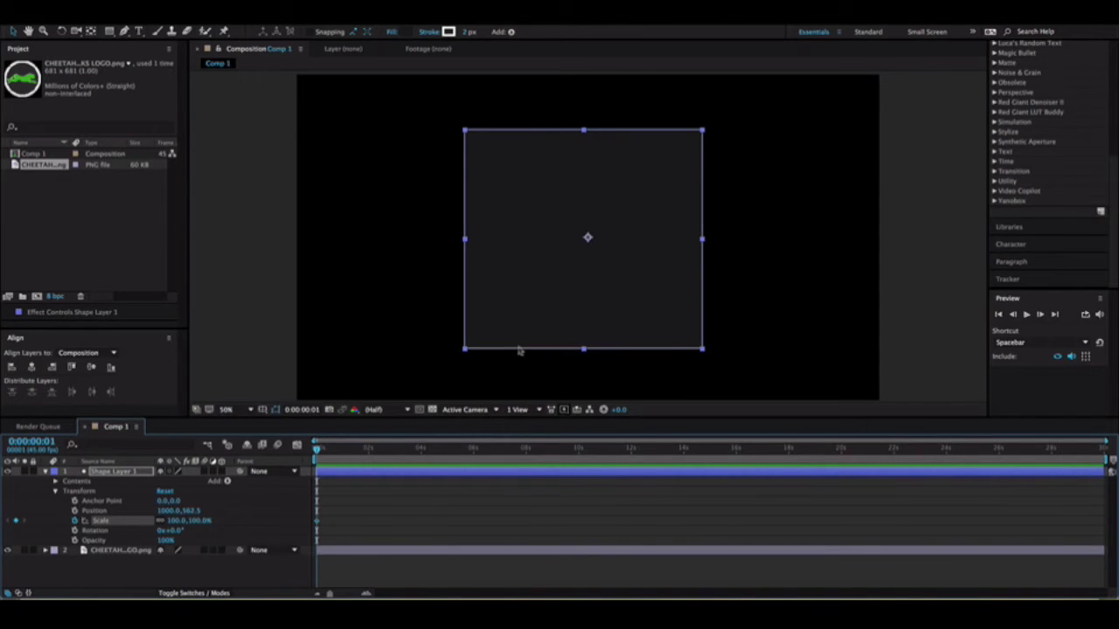
Move the shape layer's anchor point to the rectangle's centre and narrow its horizontal scale to about 92%.
key(y)
mouse_move(589, 242)
mouse_down()
mouse_move(466, 242)
mouse_move(585, 247)
mouse_up()
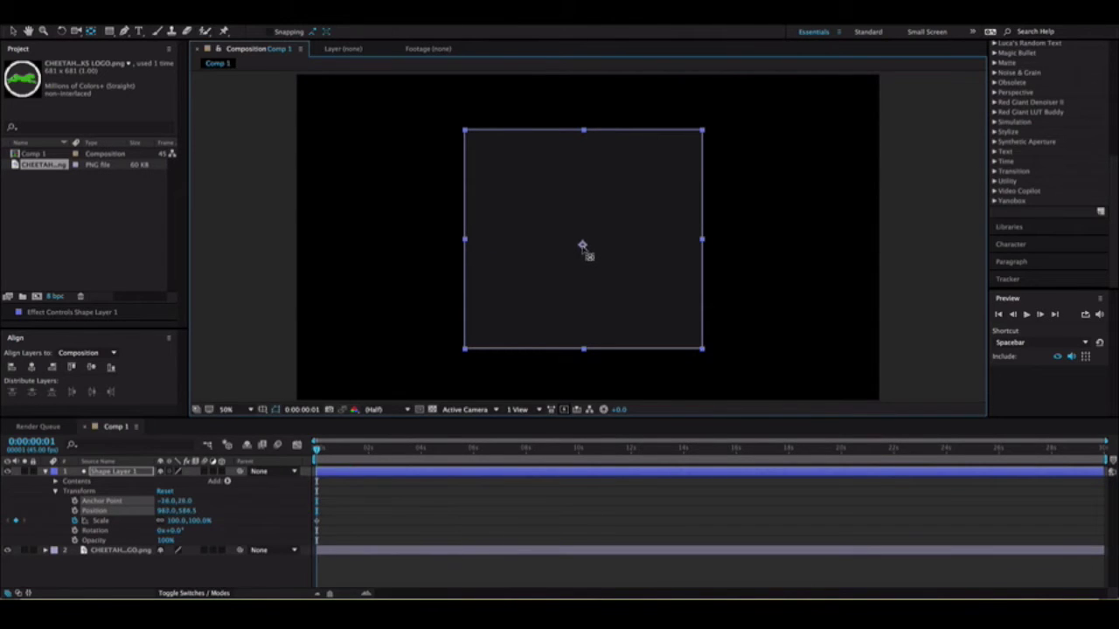
key(v)
mouse_move(702, 244)
mouse_down()
mouse_move(656, 245)
mouse_move(694, 244)
mouse_up()
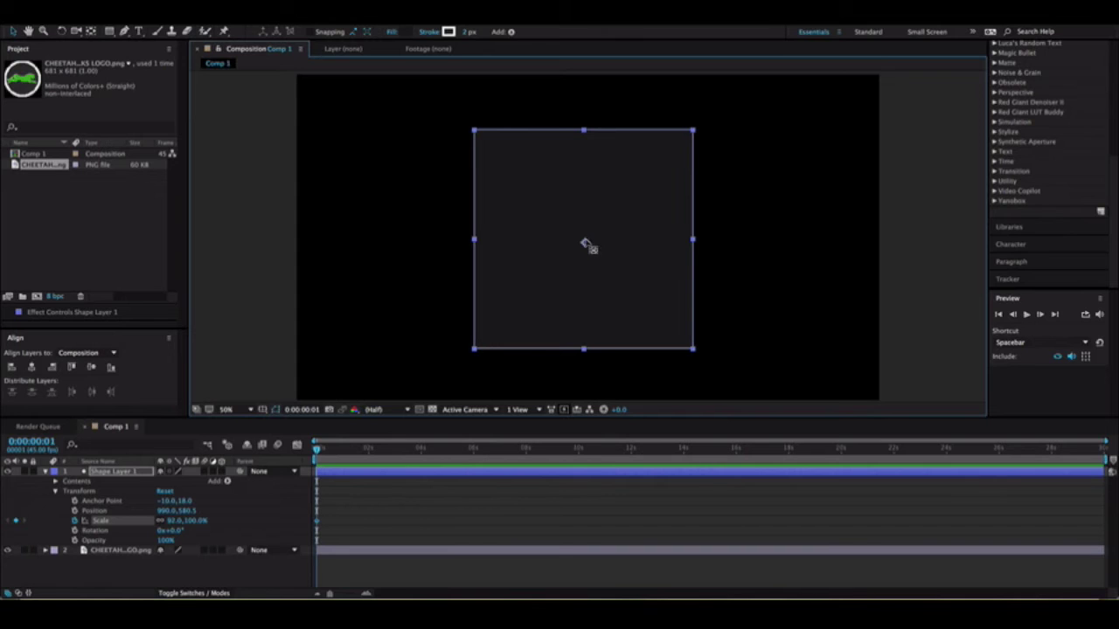
Move the anchor point to the rectangle's top edge and shorten its vertical scale to about 99.2%.
key(y)
drag(587, 243, 587, 132)
key(v)
mouse_move(585, 354)
mouse_down()
mouse_move(583, 252)
mouse_move(582, 330)
mouse_move(599, 172)
mouse_move(594, 369)
mouse_move(596, 350)
mouse_up()
Move the anchor point to the rectangle's left edge and collapse its horizontal scale to about 0.2% at 0:00:00:01.
key(y)
drag(583, 130, 473, 238)
key(v)
mouse_move(693, 238)
mouse_down()
mouse_move(454, 239)
mouse_move(568, 236)
mouse_up()
scroll(571, 198, up, 4)
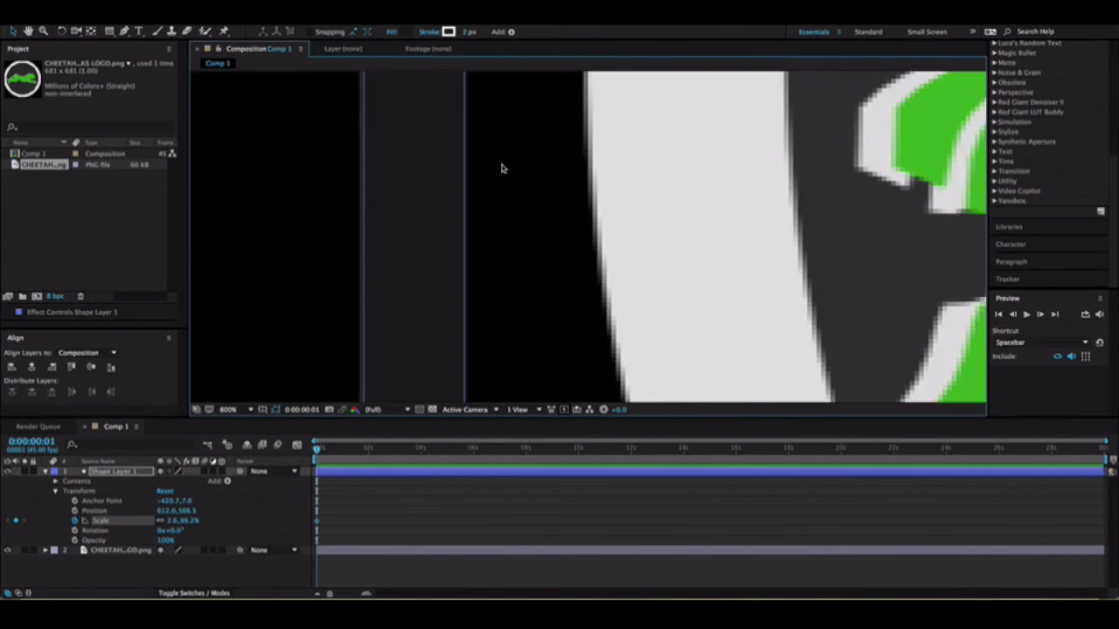
drag(640, 334, 542, 342)
scroll(542, 342, down, 4)
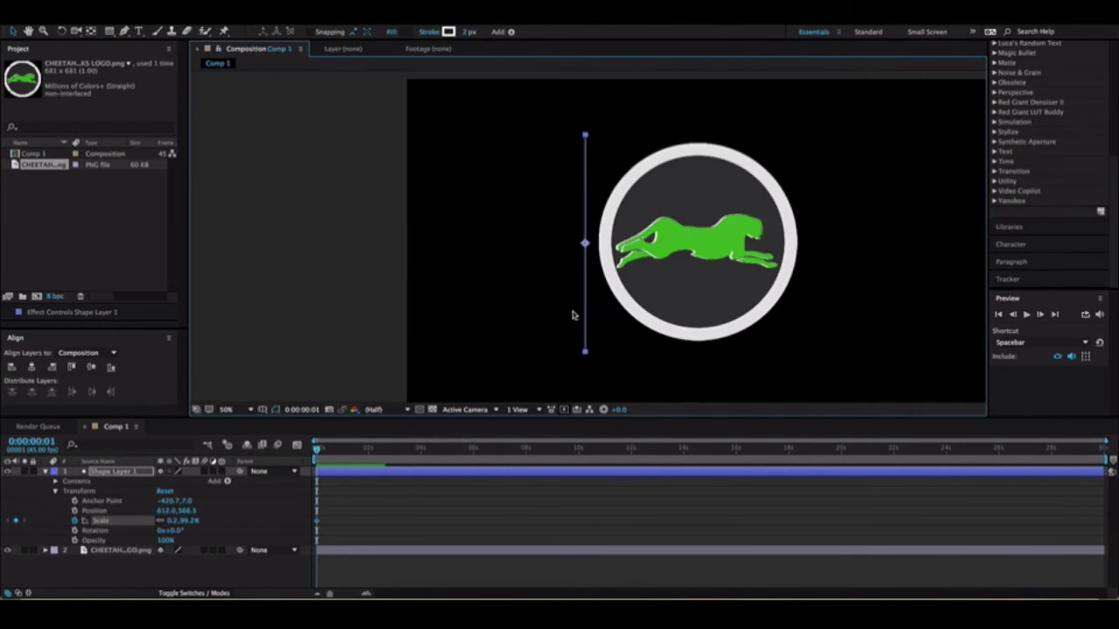
Fine-tune the anchor point's vertical position on the left edge of the collapsed rectangle.
drag(582, 290, 523, 276)
scroll(524, 274, up, 2)
drag(329, 260, 956, 285)
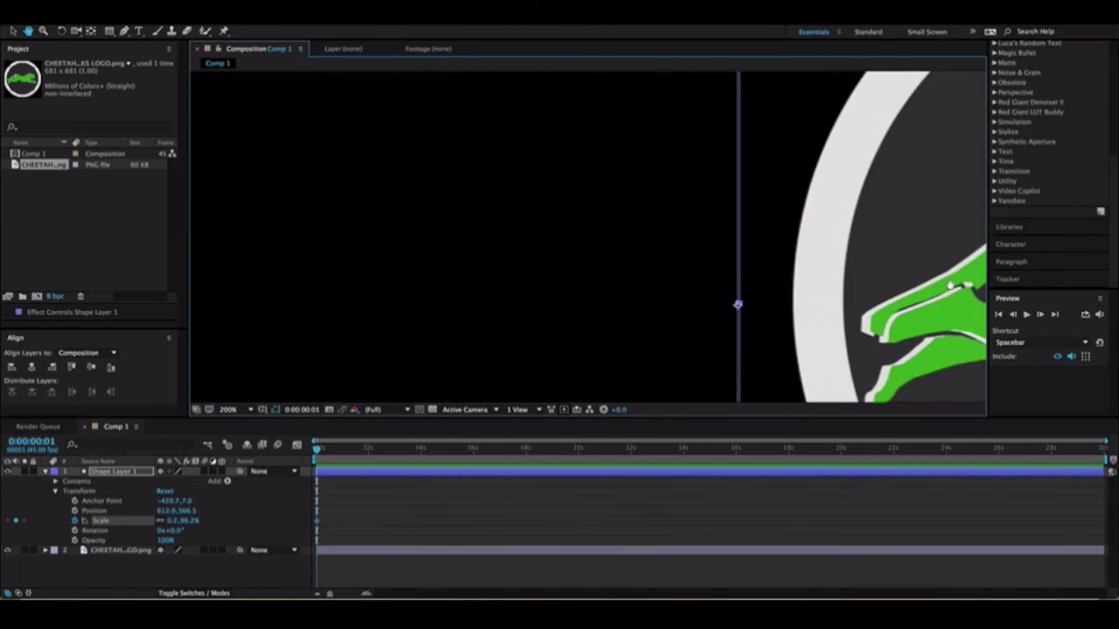
scroll(721, 310, up, 2)
drag(721, 310, 200, 166)
mouse_move(668, 363)
mouse_down()
mouse_move(579, 282)
mouse_move(584, 262)
mouse_up()
key(y)
key(v)
scroll(612, 267, down, 2)
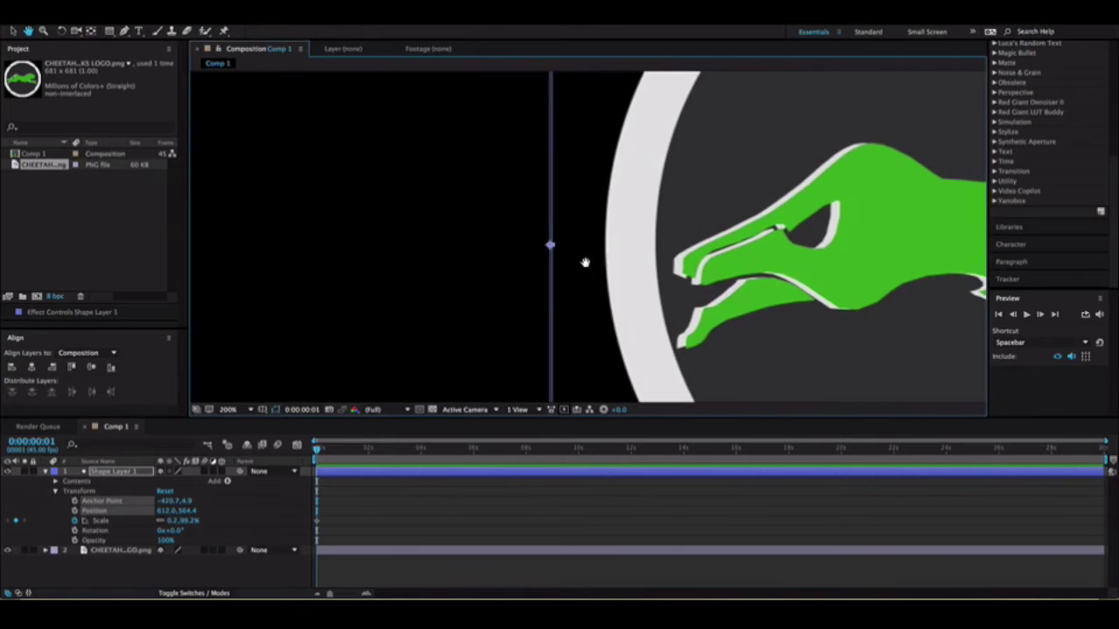
scroll(584, 262, up, 2)
key(h)
drag(460, 235, 413, 226)
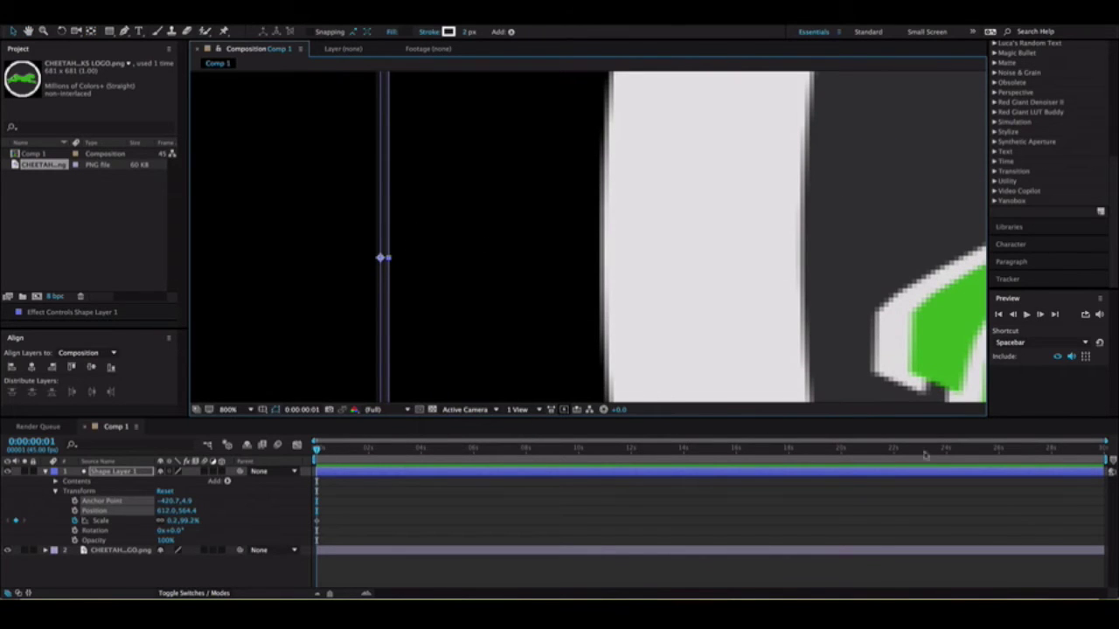
At 0:00:00:22, stretch the rectangle back over the logo to about 93.7% horizontal scale, creating a second Scale keyframe.
click(1026, 315)
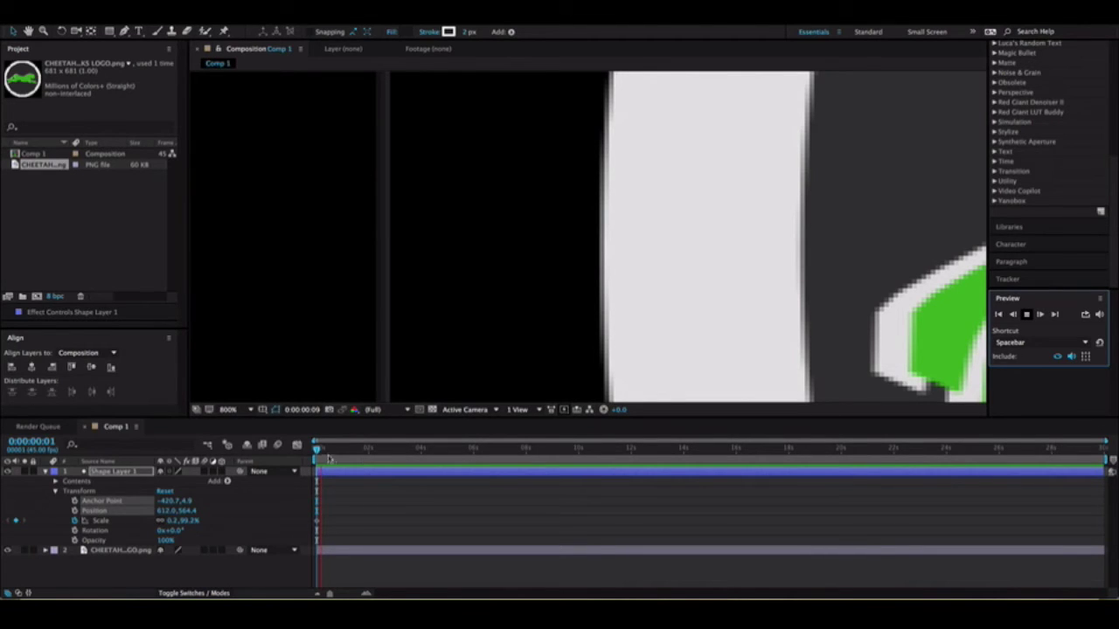
drag(326, 451, 330, 451)
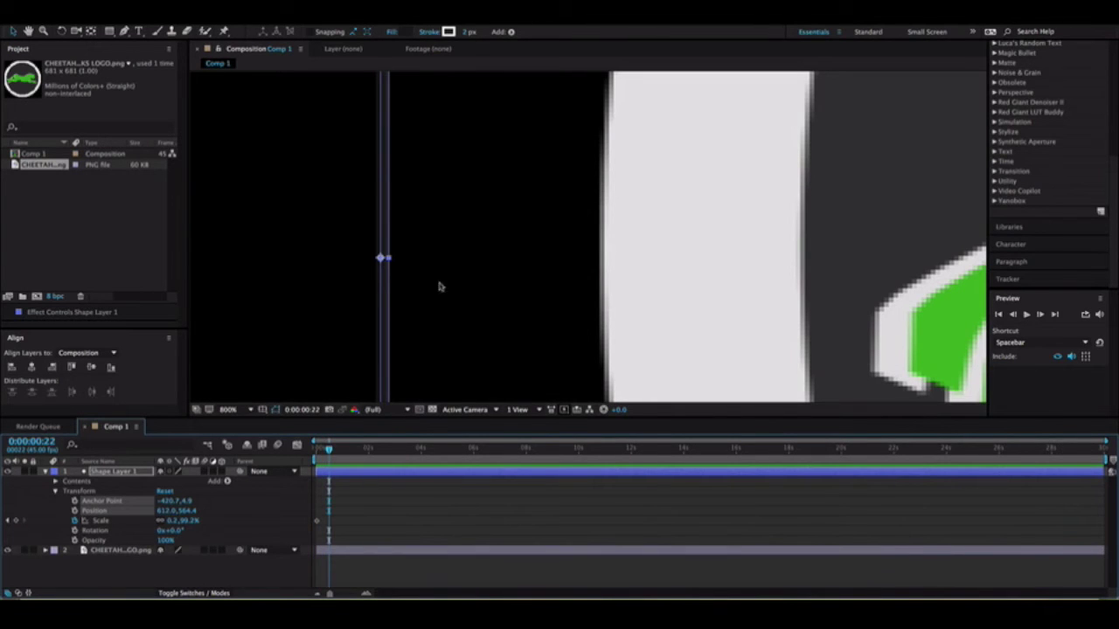
drag(389, 259, 480, 222)
scroll(821, 263, down, 3)
key(space)
drag(319, 201, 721, 206)
key(h)
mouse_move(450, 250)
mouse_down()
mouse_move(542, 278)
mouse_move(576, 257)
mouse_up()
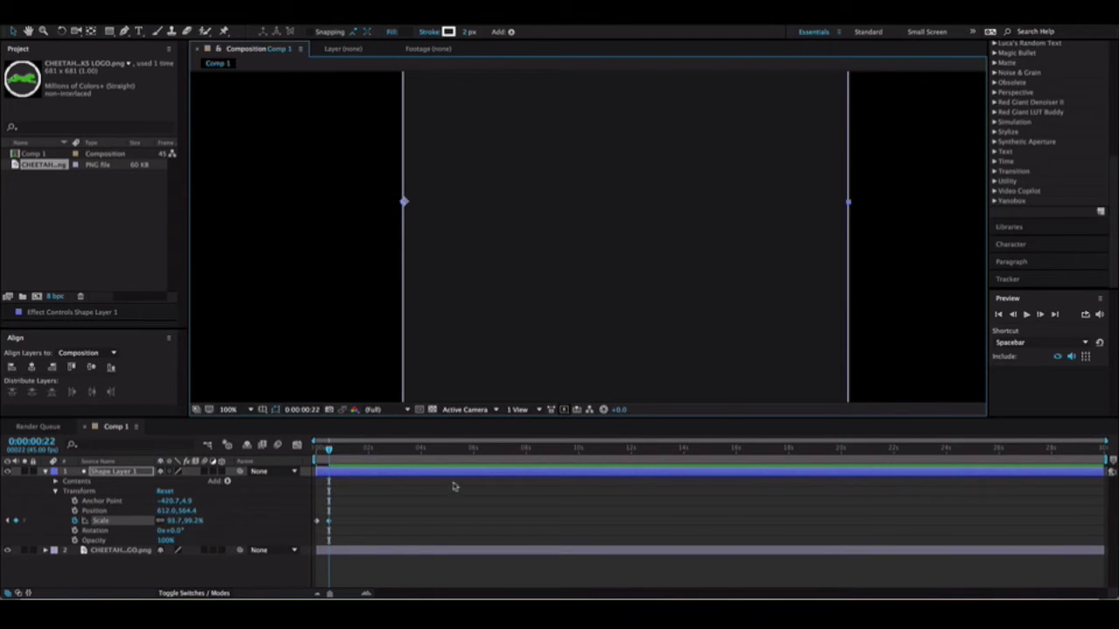
Add a Position keyframe to Shape Layer 1 at 0:00:00:22, in line with the second Scale keyframe.
drag(330, 449, 328, 450)
drag(330, 594, 352, 593)
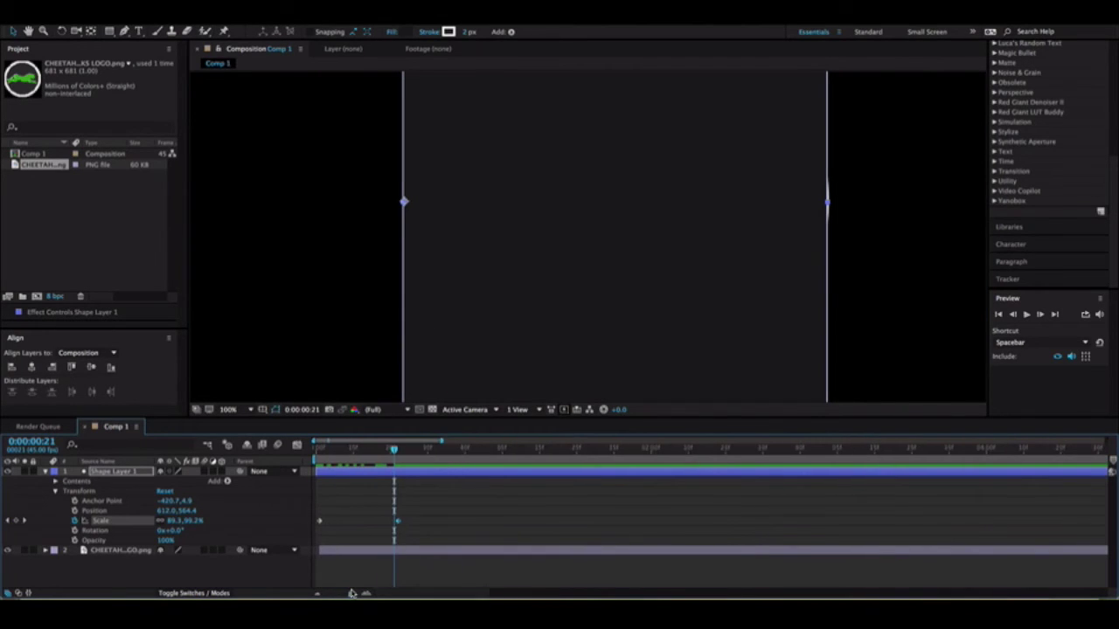
drag(395, 449, 399, 449)
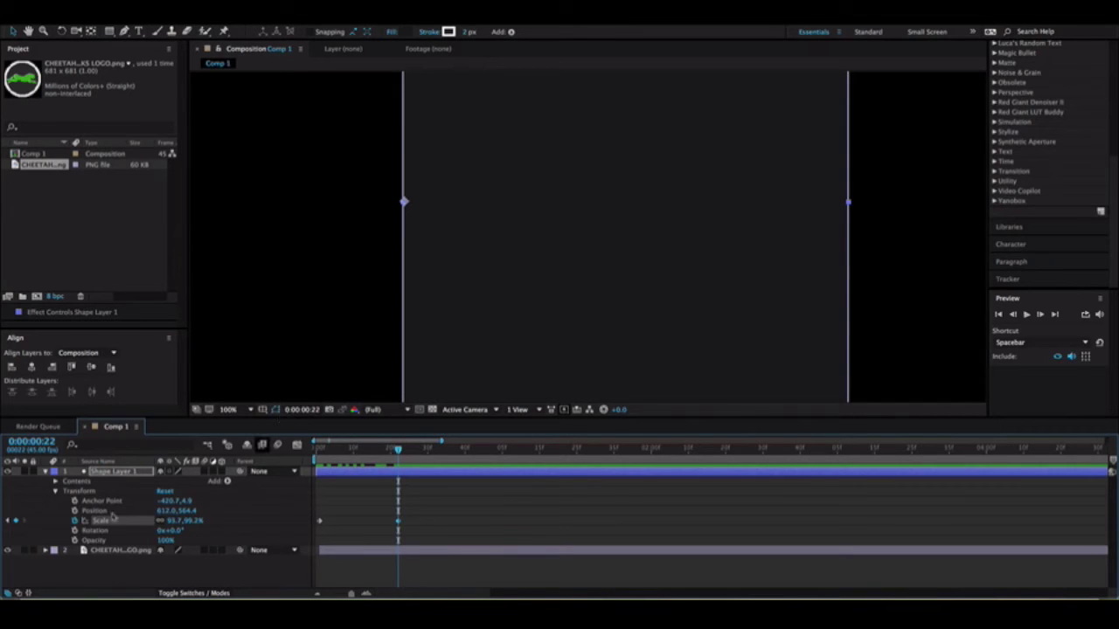
click(74, 511)
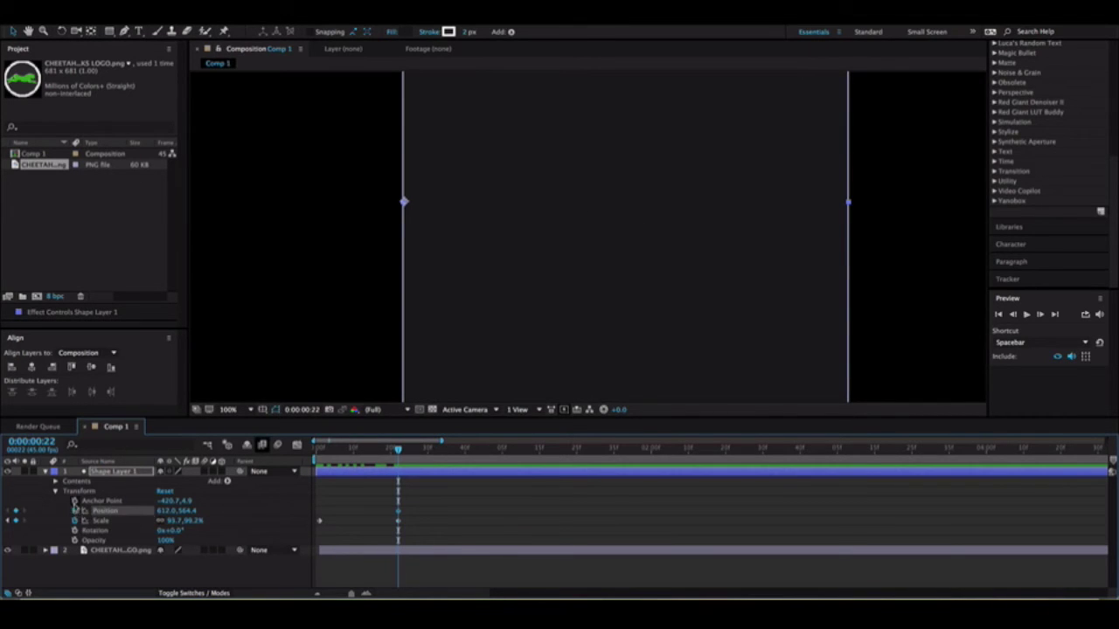
Add an Anchor Point keyframe at 0:00:00:22 and fine-tune the anchor point on the rectangle's left edge.
click(75, 501)
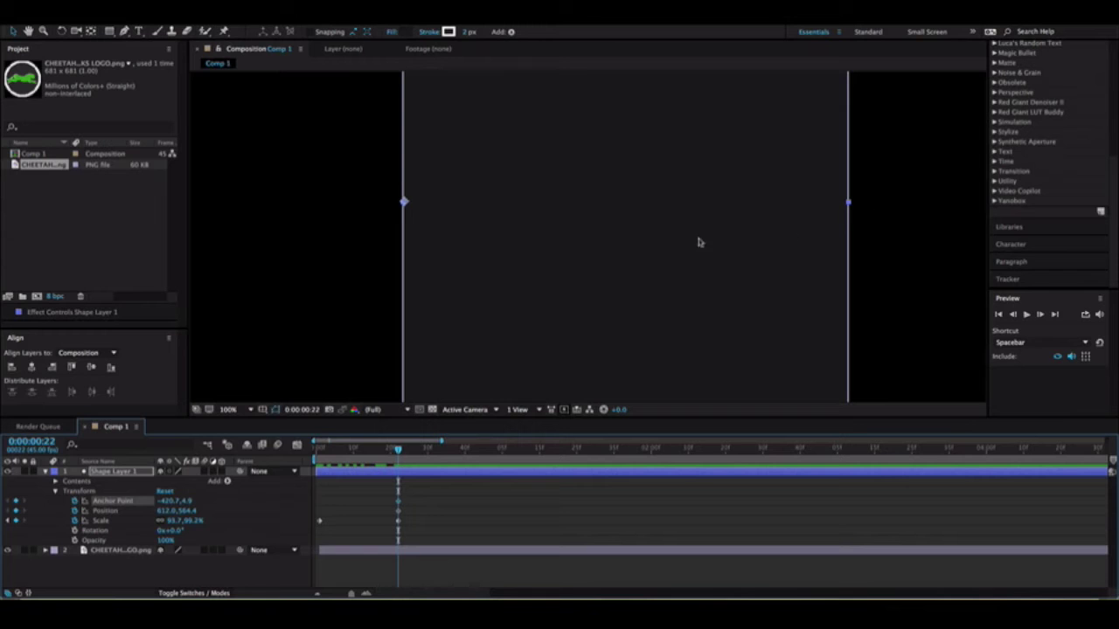
key(y)
mouse_move(404, 203)
mouse_down()
mouse_move(818, 213)
mouse_move(427, 217)
mouse_move(404, 207)
mouse_up()
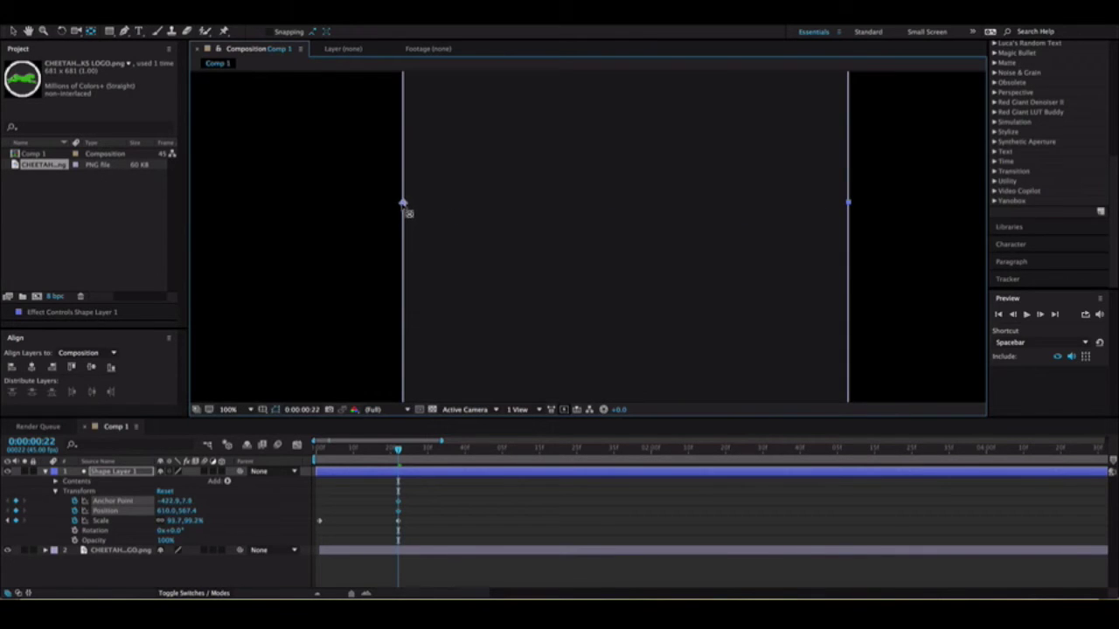
key(v)
At 0:00:00:24, move the rectangle's anchor point to the middle of its right edge.
drag(399, 450, 405, 450)
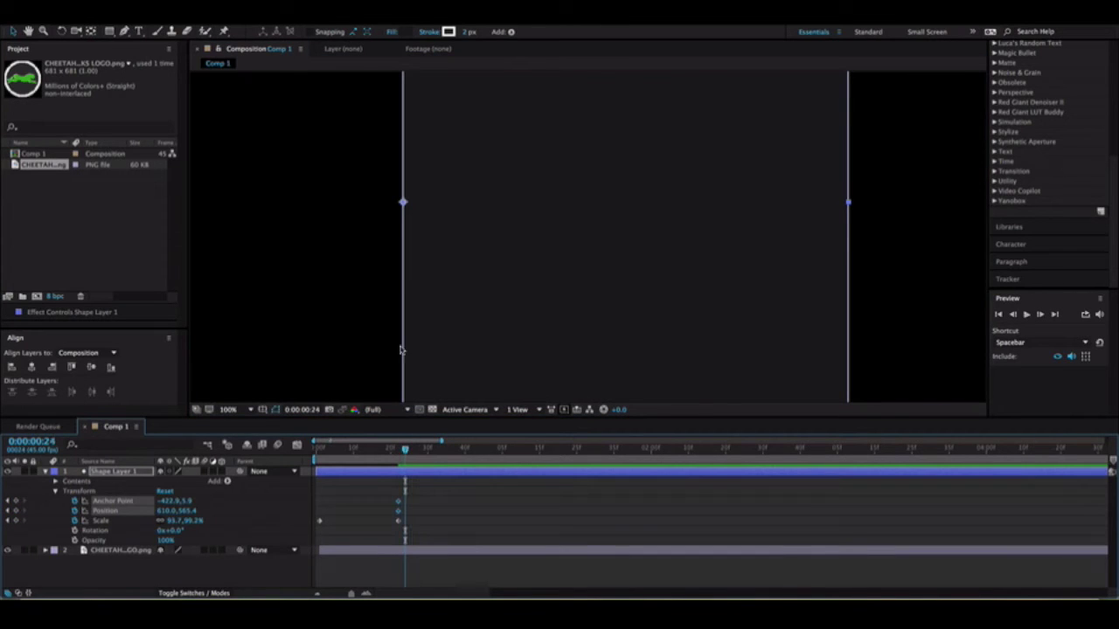
key(y)
drag(402, 202, 848, 202)
key(v)
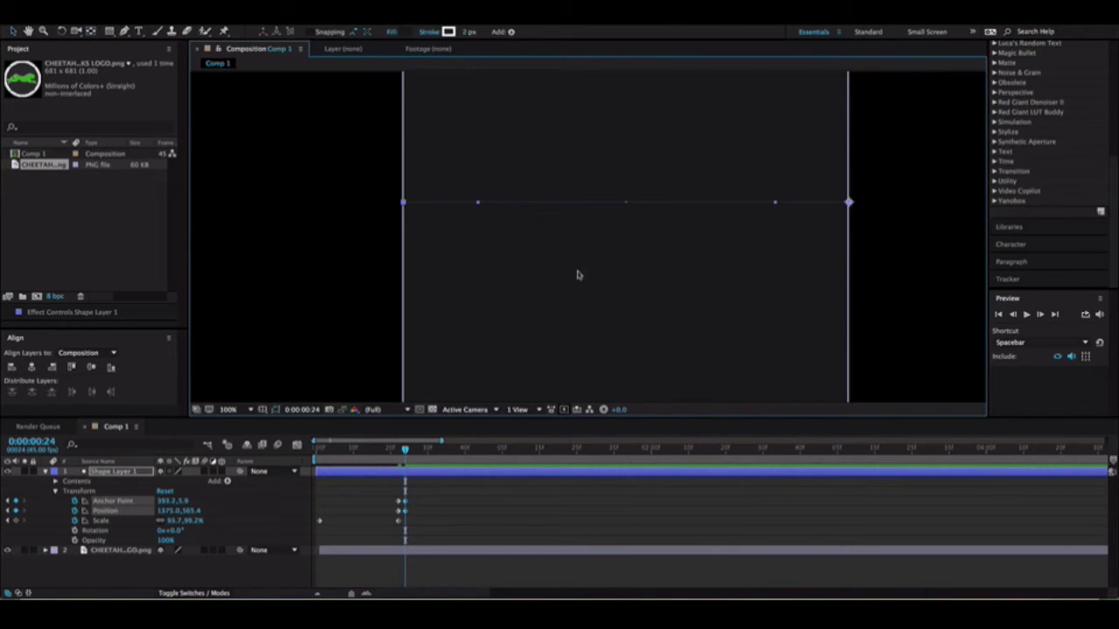
Add a Scale keyframe at 0:00:00:28, and at 0:00:00:42 collapse the rectangle horizontally toward its right edge.
mouse_move(405, 452)
mouse_down()
mouse_move(476, 454)
mouse_move(420, 460)
mouse_up()
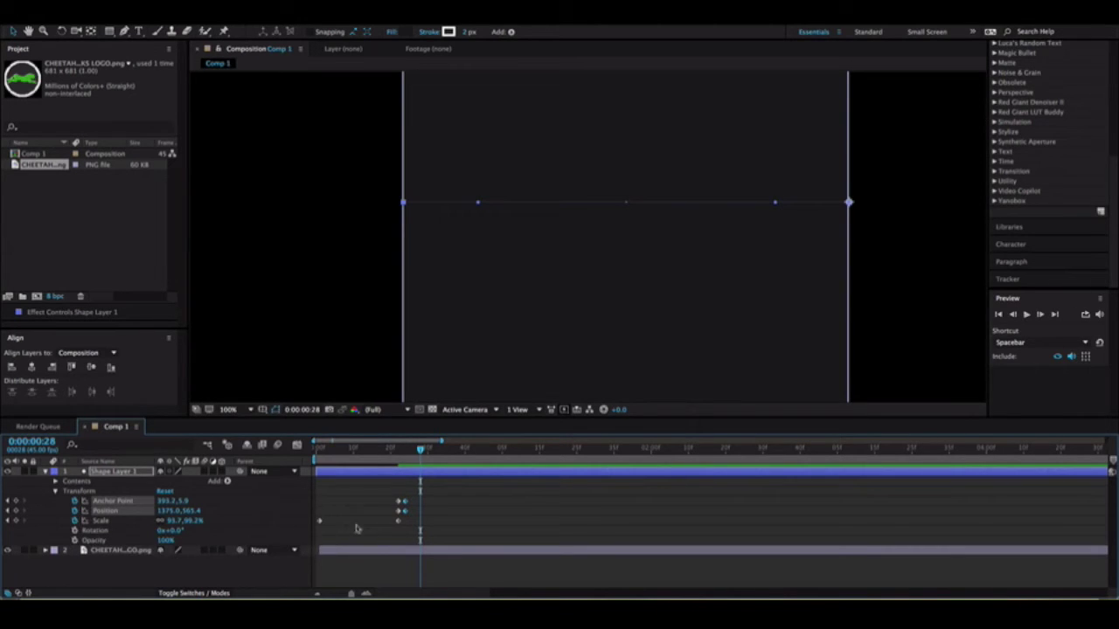
click(17, 520)
drag(421, 453, 472, 452)
scroll(375, 203, up, 3)
scroll(357, 199, down, 7)
drag(280, 236, 382, 249)
scroll(482, 267, up, 4)
drag(841, 262, 272, 247)
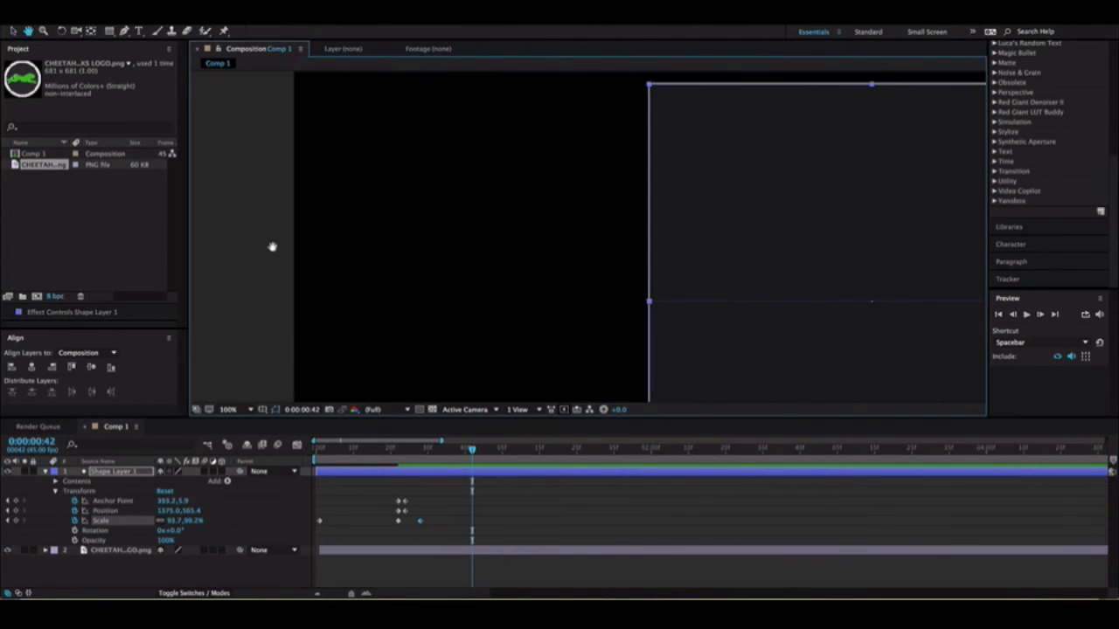
scroll(554, 310, up, 5)
scroll(492, 324, right, 5)
key(v)
drag(524, 272, 871, 263)
Refine the collapsed rectangle at 0:00:00:42 to about 0.1% horizontal scale, positioned at about 1448.5, 563.0.
drag(819, 251, 357, 270)
scroll(610, 237, down, 4)
scroll(610, 237, down, 2)
scroll(554, 243, up, 2)
drag(412, 231, 254, 312)
scroll(617, 237, up, 4)
scroll(617, 238, up, 1)
drag(506, 238, 521, 240)
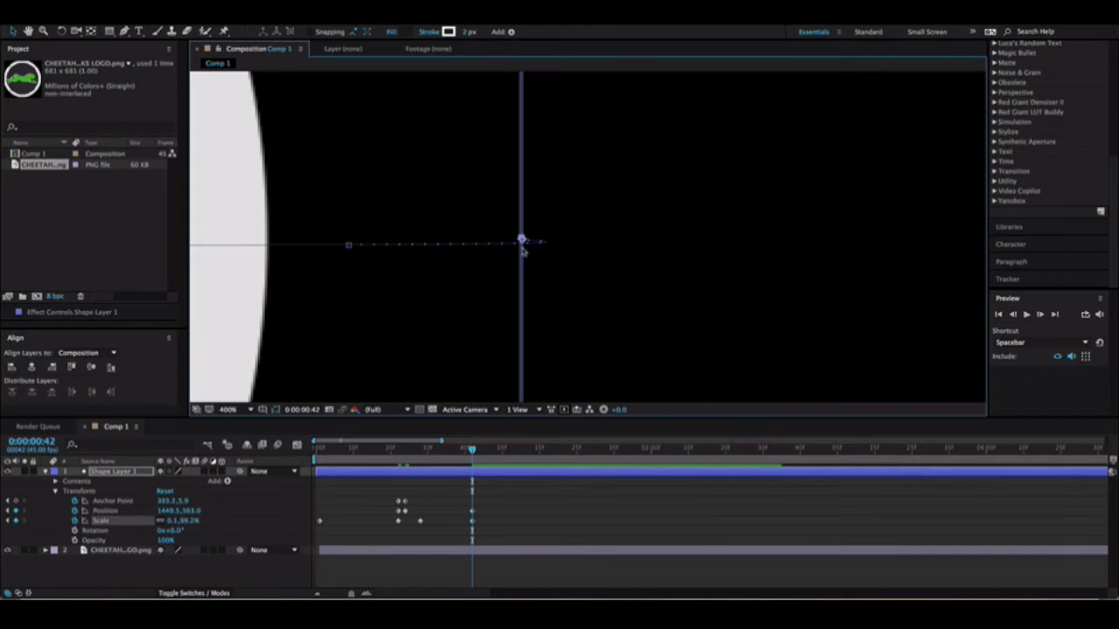
Play the animation from the first frame to check how the rectangle covers and uncovers the logo.
drag(467, 449, 316, 449)
scroll(367, 325, down, 5)
scroll(383, 307, up, 5)
scroll(384, 307, down, 5)
scroll(403, 307, up, 1)
drag(383, 305, 410, 303)
scroll(386, 310, up, 1)
click(1028, 316)
click(1028, 315)
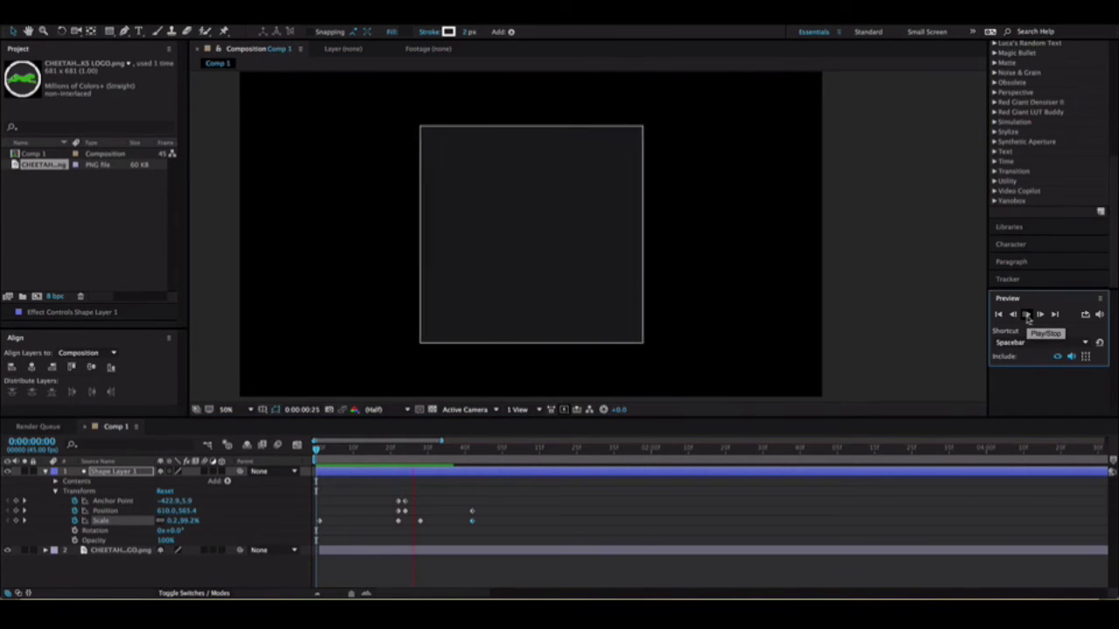
click(1029, 315)
Move the last Position keyframe's path point back onto the rectangle's right edge and pull in its path handle to remove the sideways drift.
drag(573, 447, 407, 465)
scroll(588, 237, up, 2)
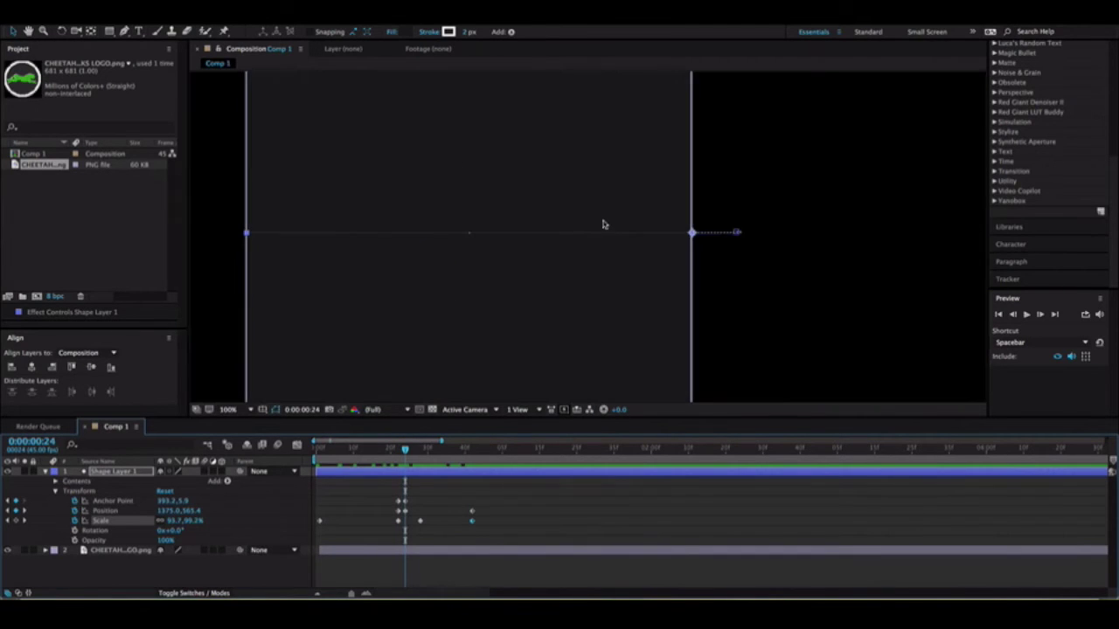
scroll(759, 224, up, 4)
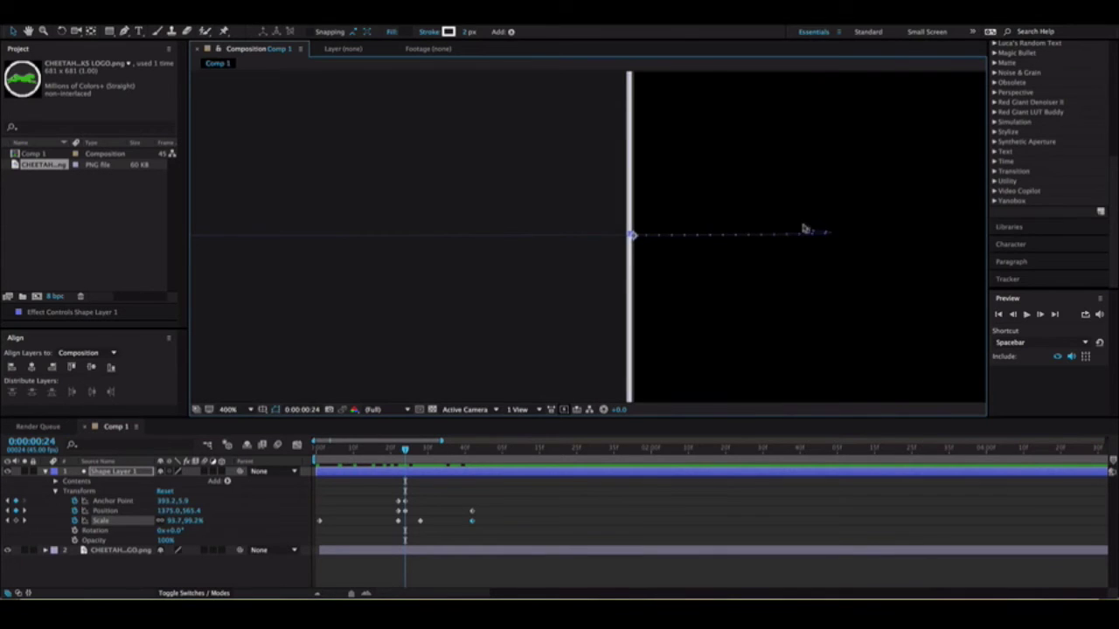
drag(810, 234, 631, 236)
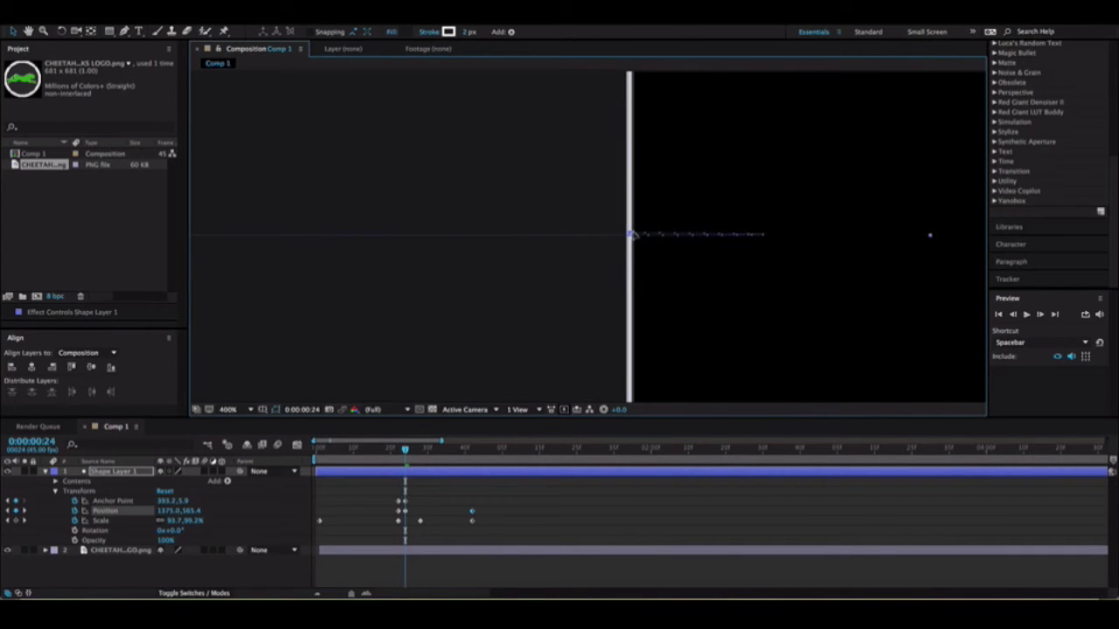
drag(930, 234, 640, 236)
drag(479, 260, 663, 258)
scroll(642, 257, down, 2)
drag(538, 260, 667, 247)
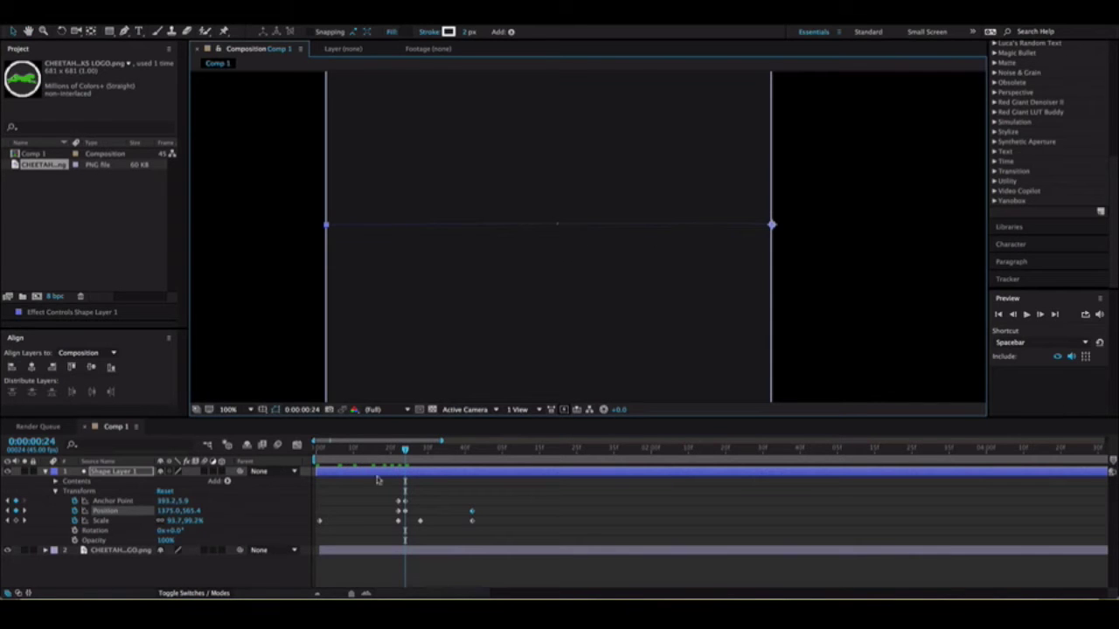
Replay the animation from the start to check the rectangle's corrected exit at the right edge.
key(space)
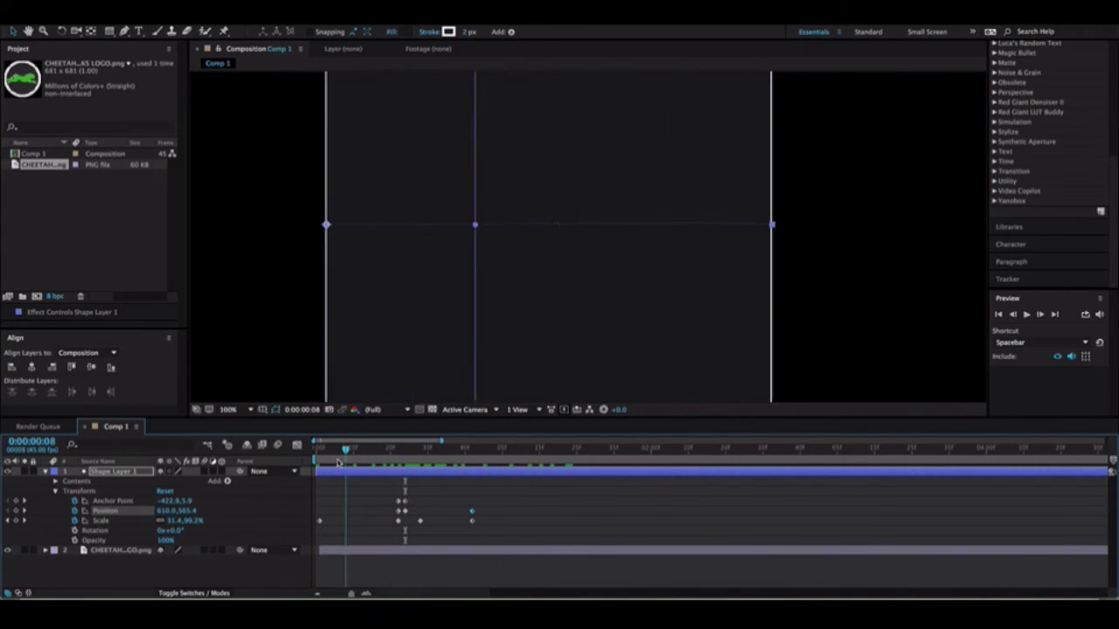
scroll(307, 197, down, 2)
scroll(531, 206, up, 1)
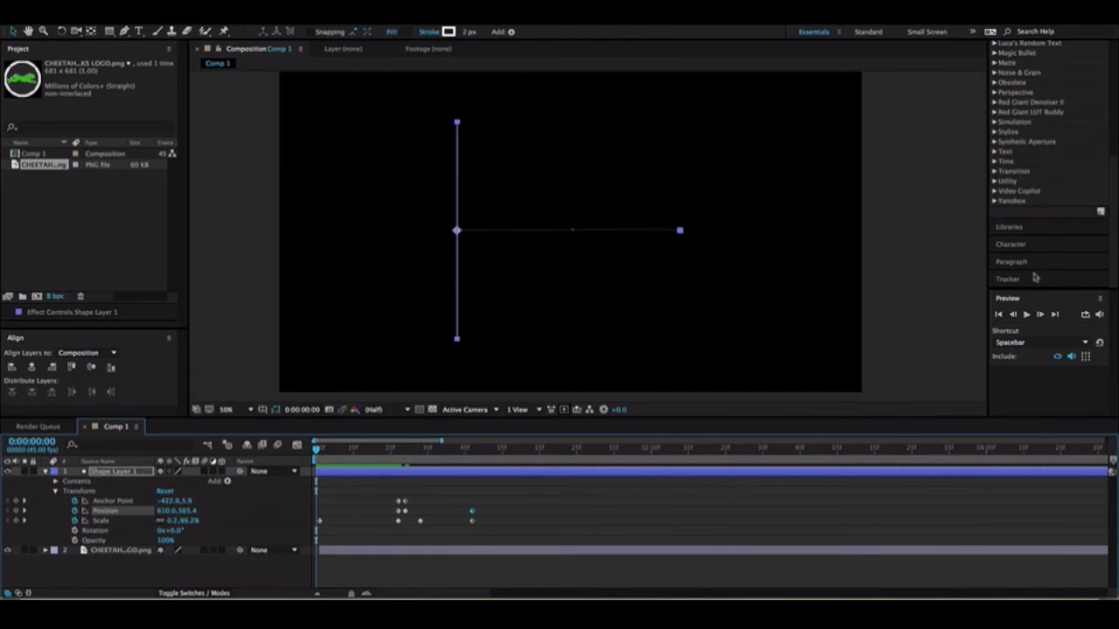
click(1028, 316)
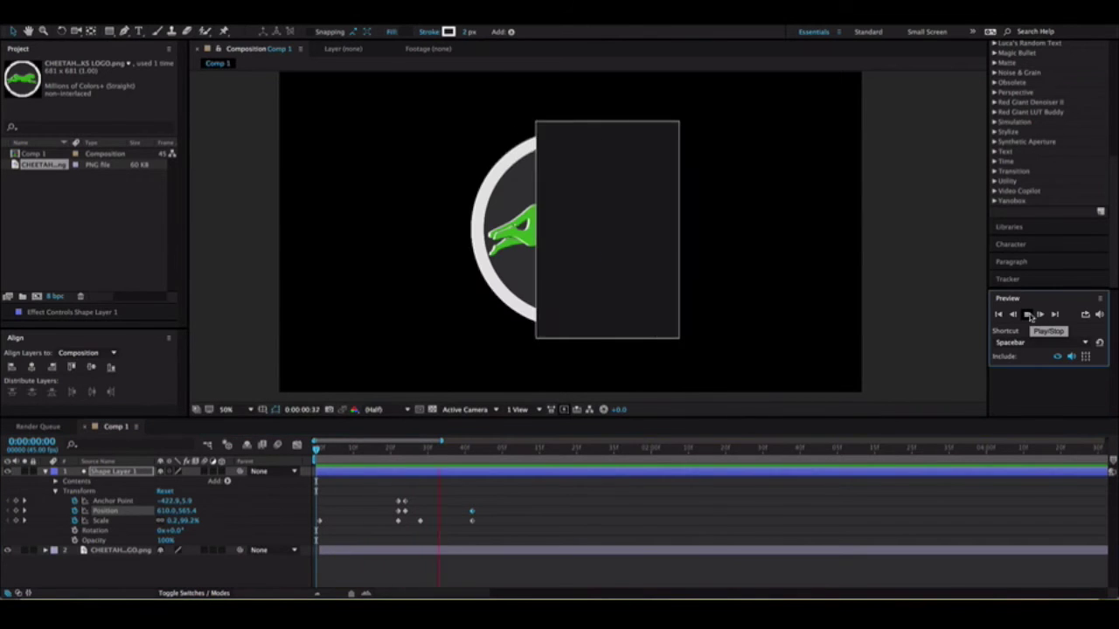
click(1028, 316)
Show the rectangle's Scale curve in the Graph Editor and select its keyframe at 0:00:00:22.
drag(524, 450, 321, 451)
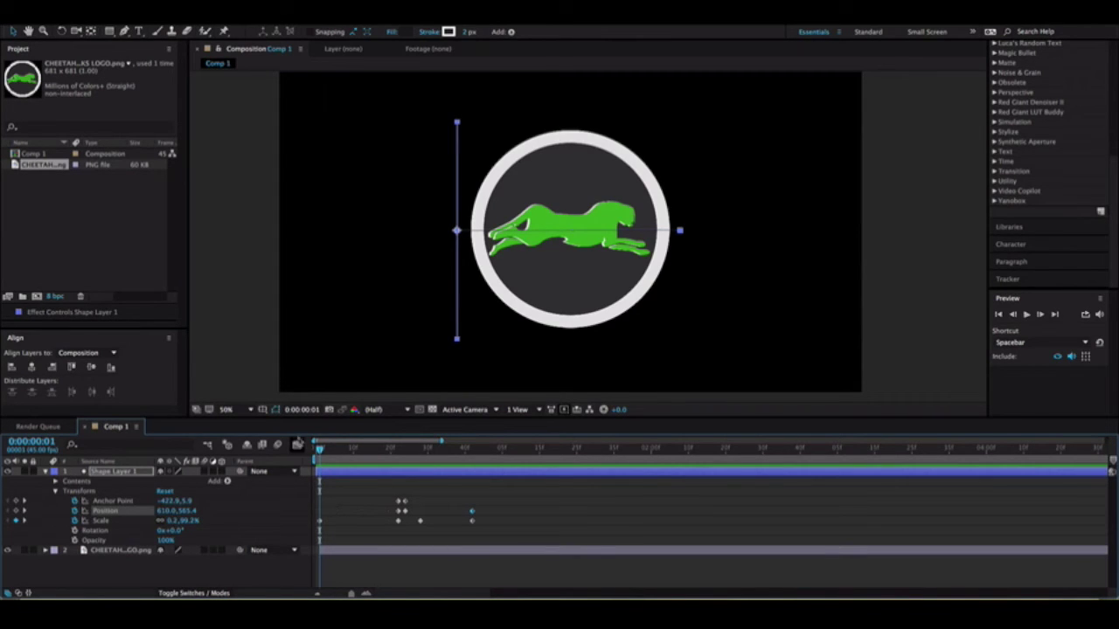
click(297, 445)
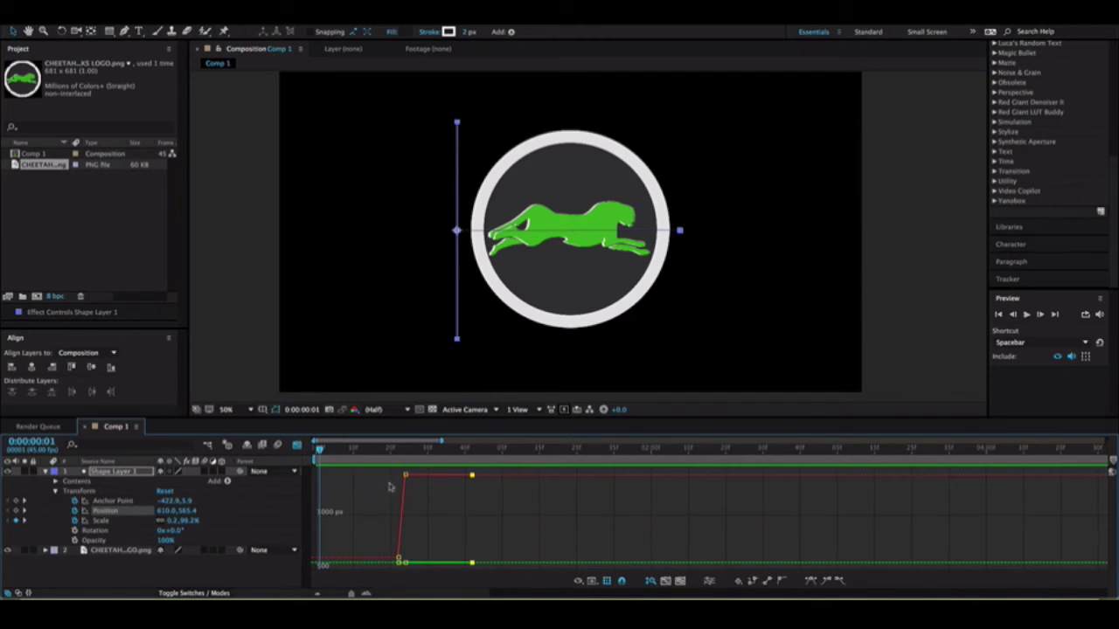
click(112, 522)
drag(399, 480, 415, 470)
click(398, 476)
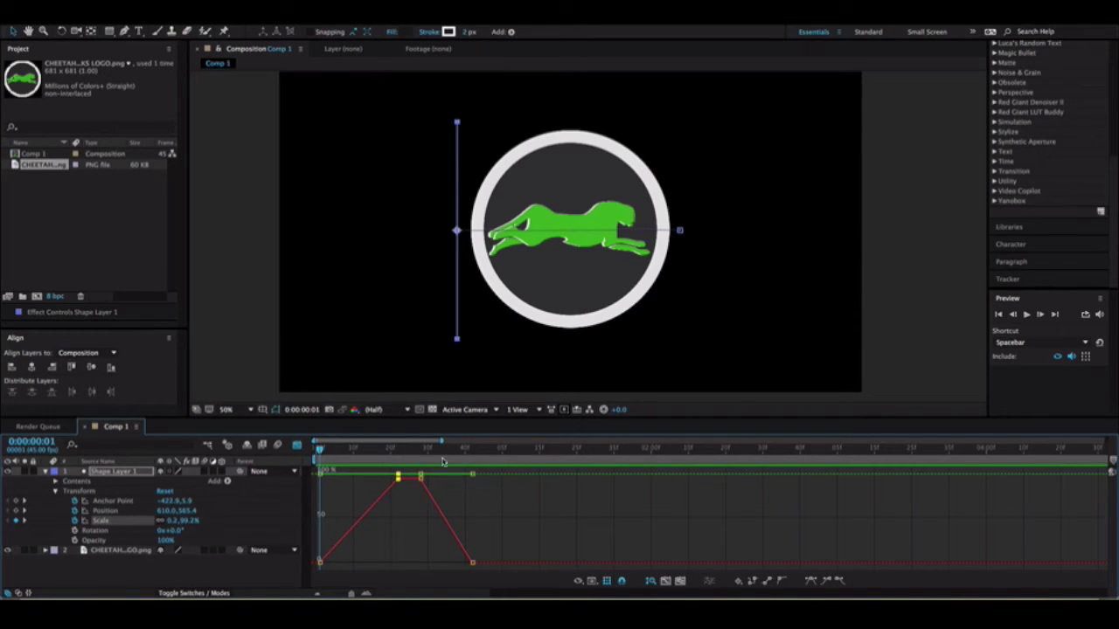
Apply Easy Ease In to the Scale keyframe at 0:00:00:22 and preview the motion.
right_click(400, 489)
click(343, 516)
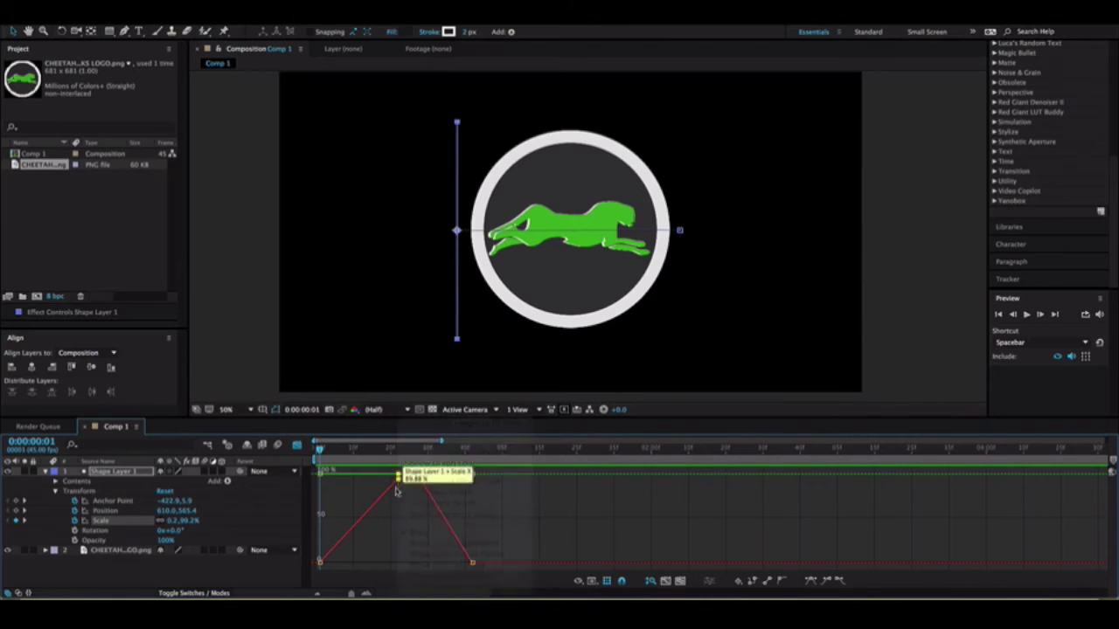
double_click(398, 476)
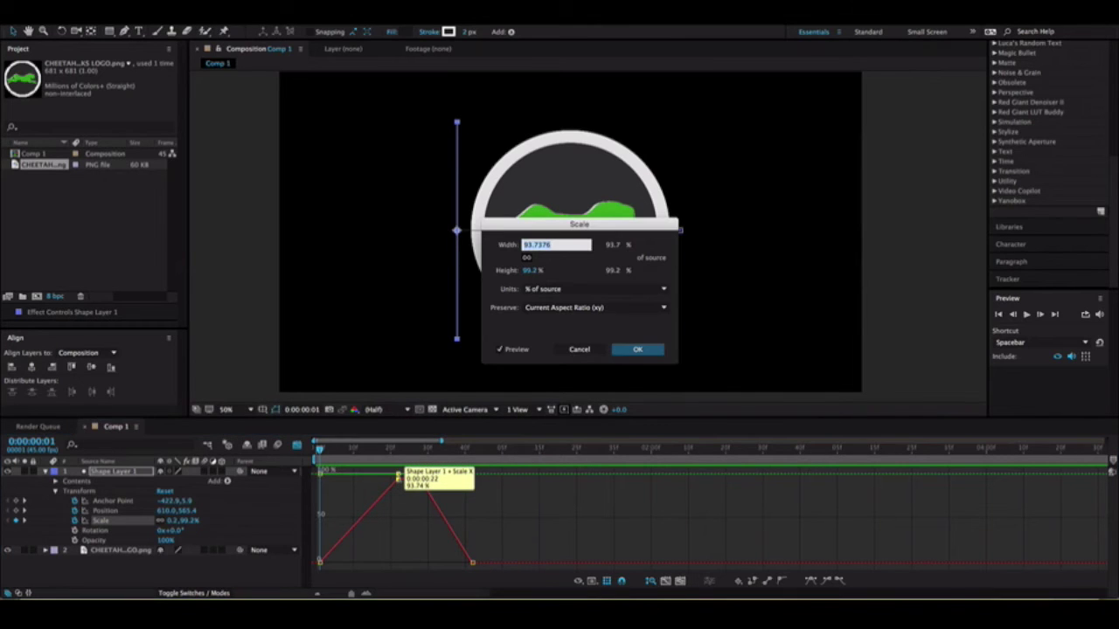
click(635, 350)
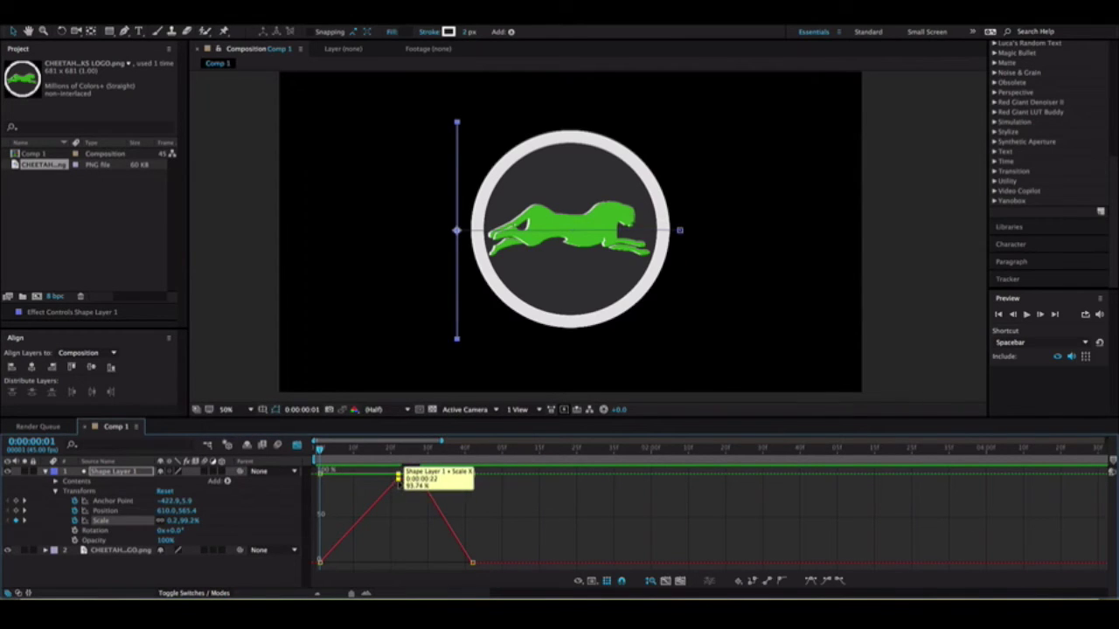
right_click(397, 477)
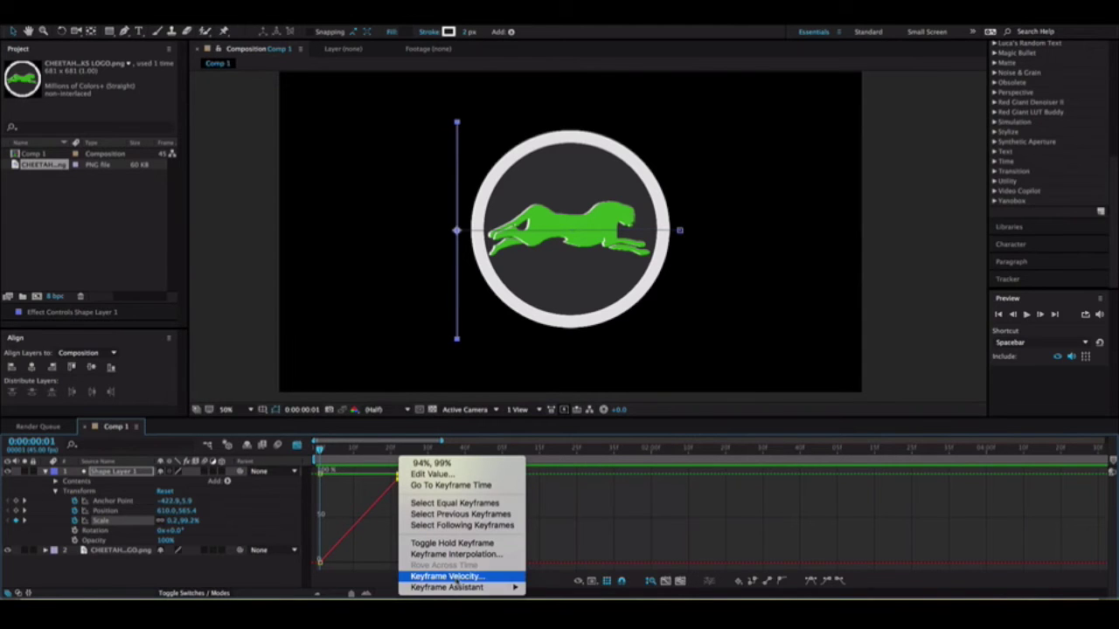
mouse_move(456, 588)
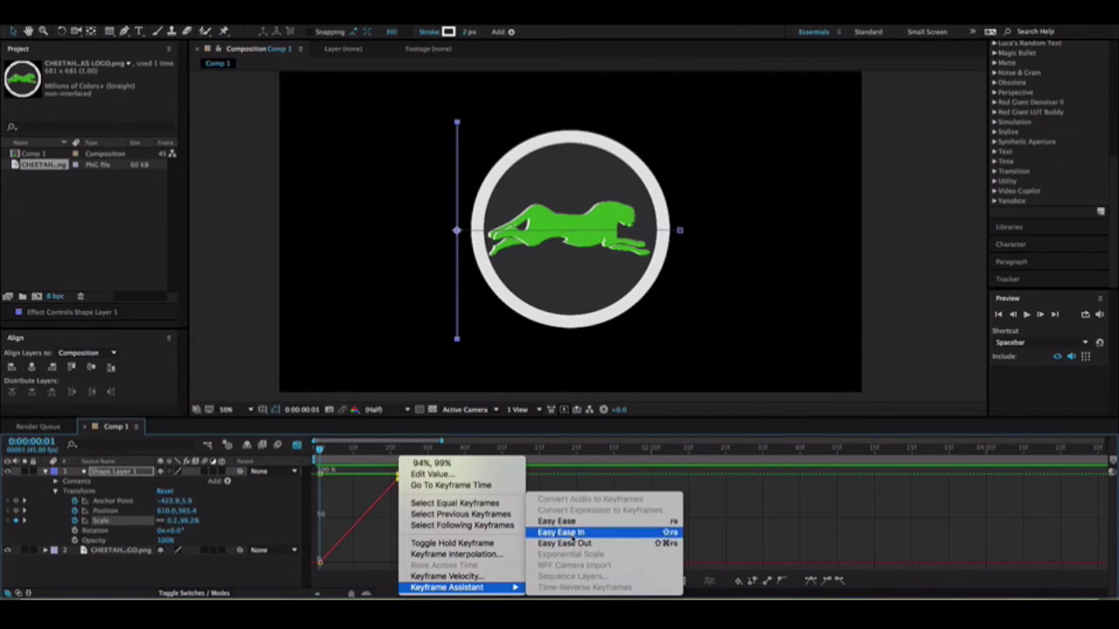
click(577, 533)
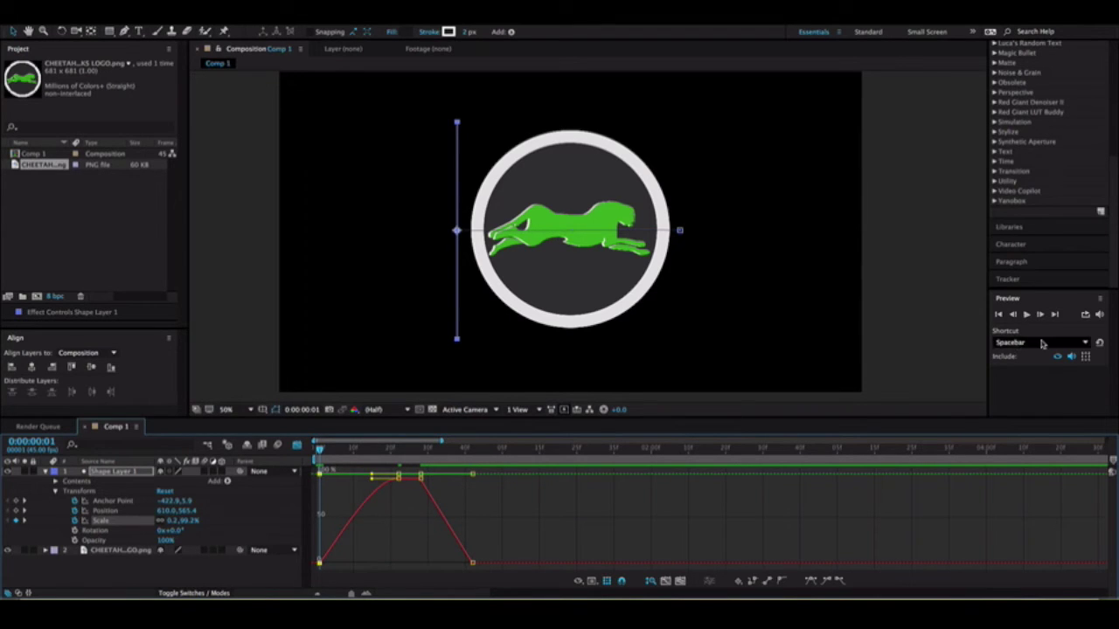
click(1027, 315)
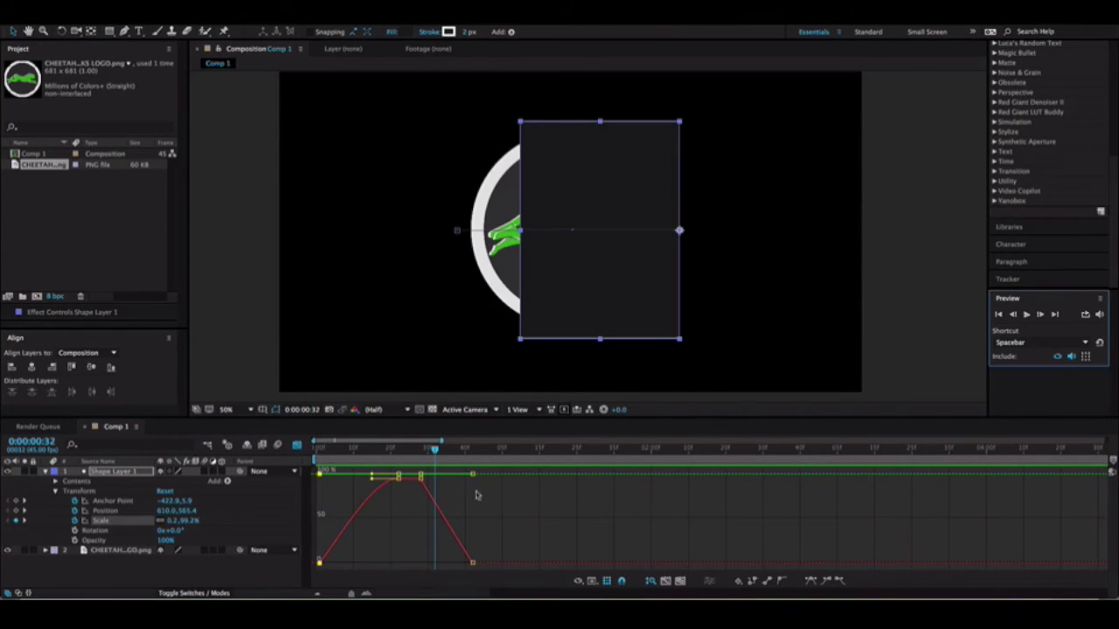
Shorten the incoming ease handle of the Scale keyframe at 0:00:00:22 to straighten the curve leading into it.
drag(434, 451, 398, 479)
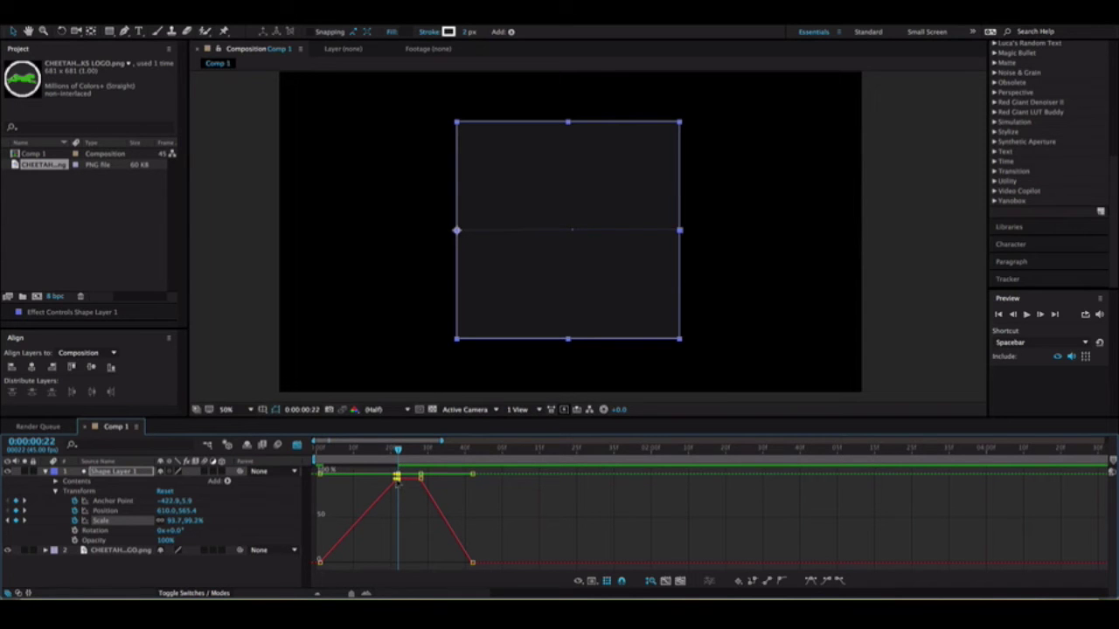
drag(441, 443, 346, 448)
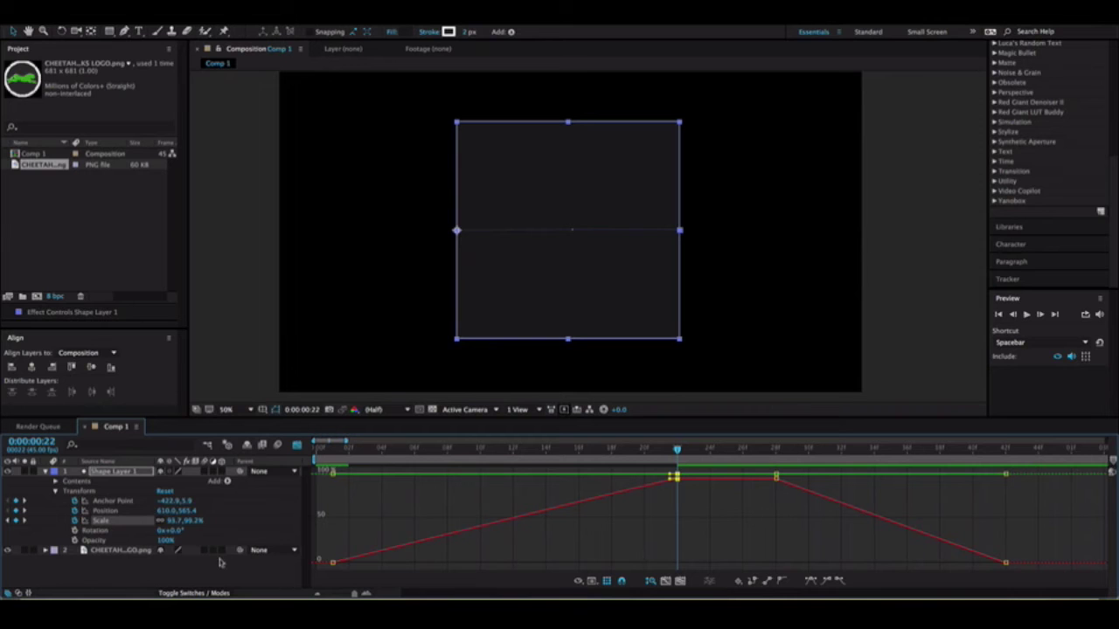
Inspect the scale value and Keyframe Velocity settings of the first Scale keyframe at 0:00:00:01.
double_click(332, 564)
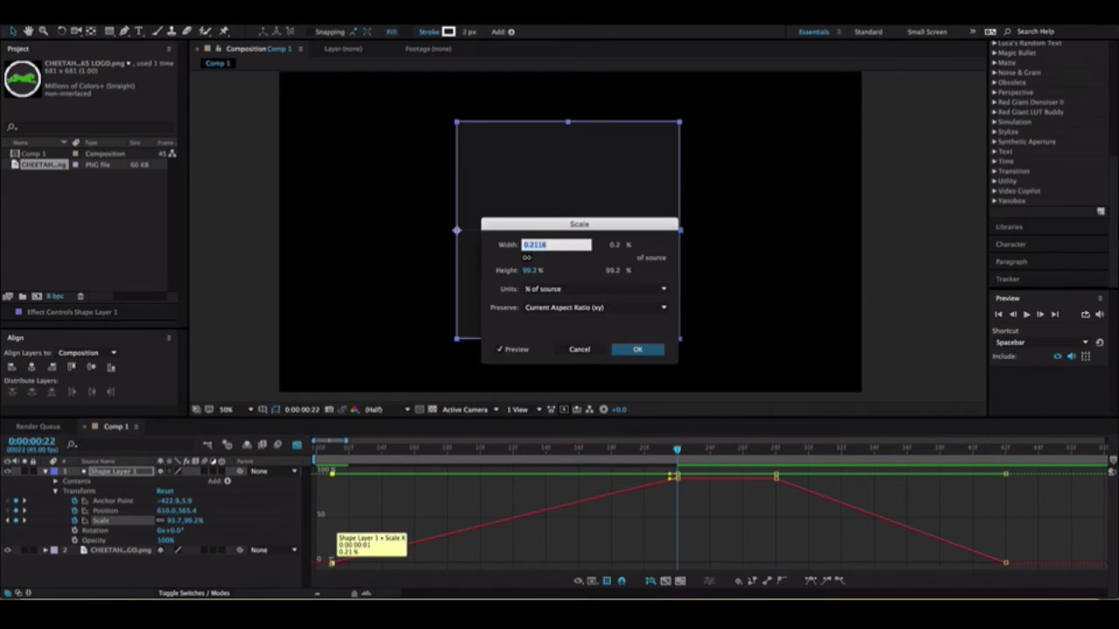
click(626, 351)
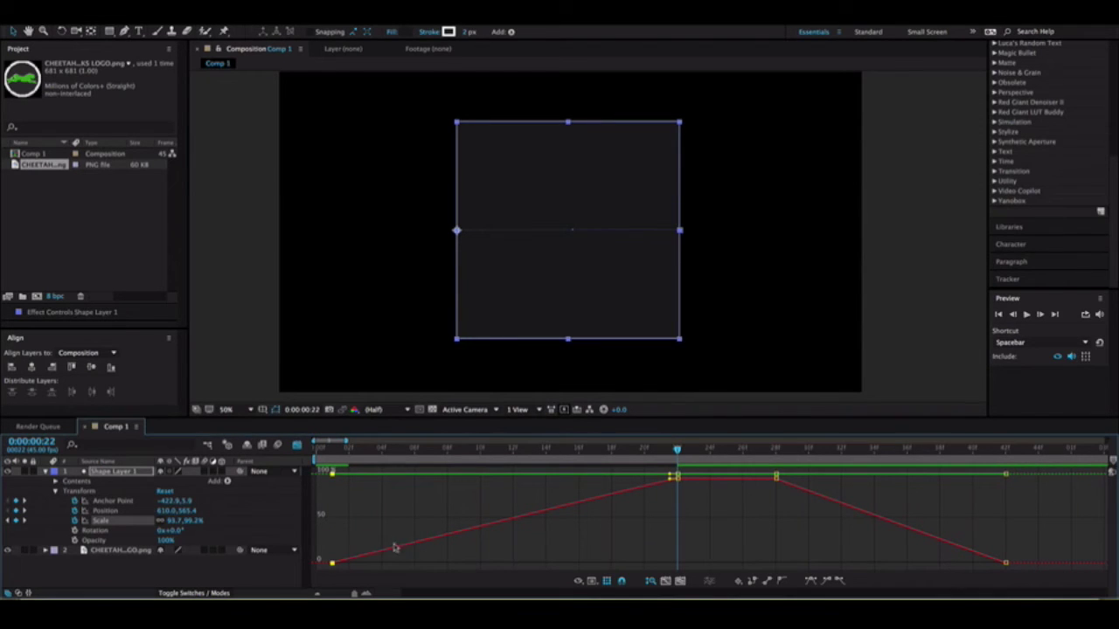
right_click(332, 563)
click(380, 579)
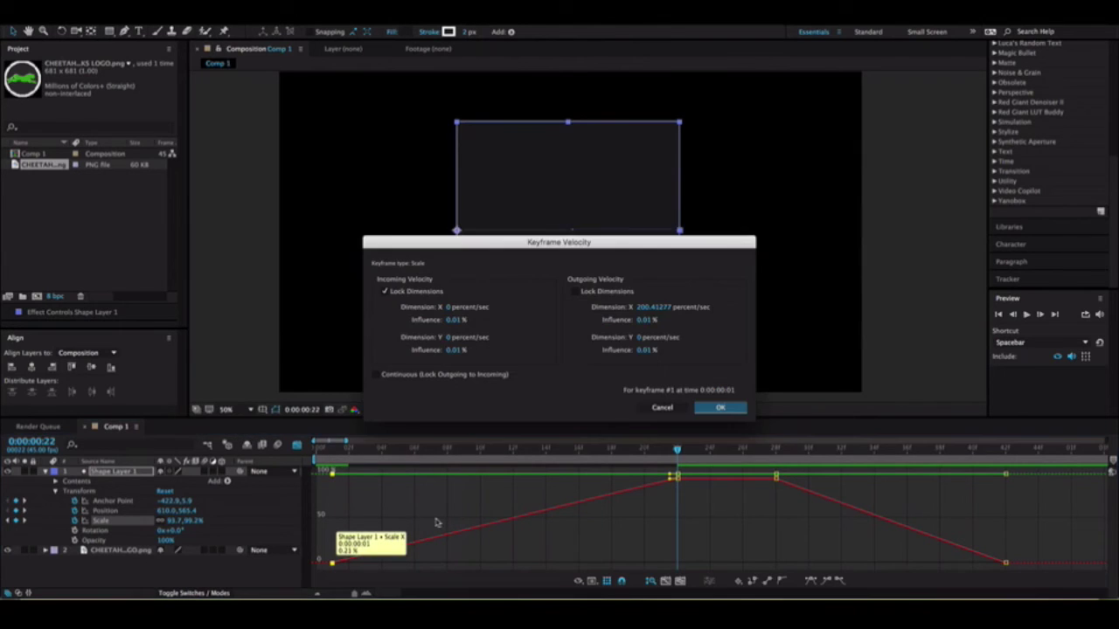
key(Return)
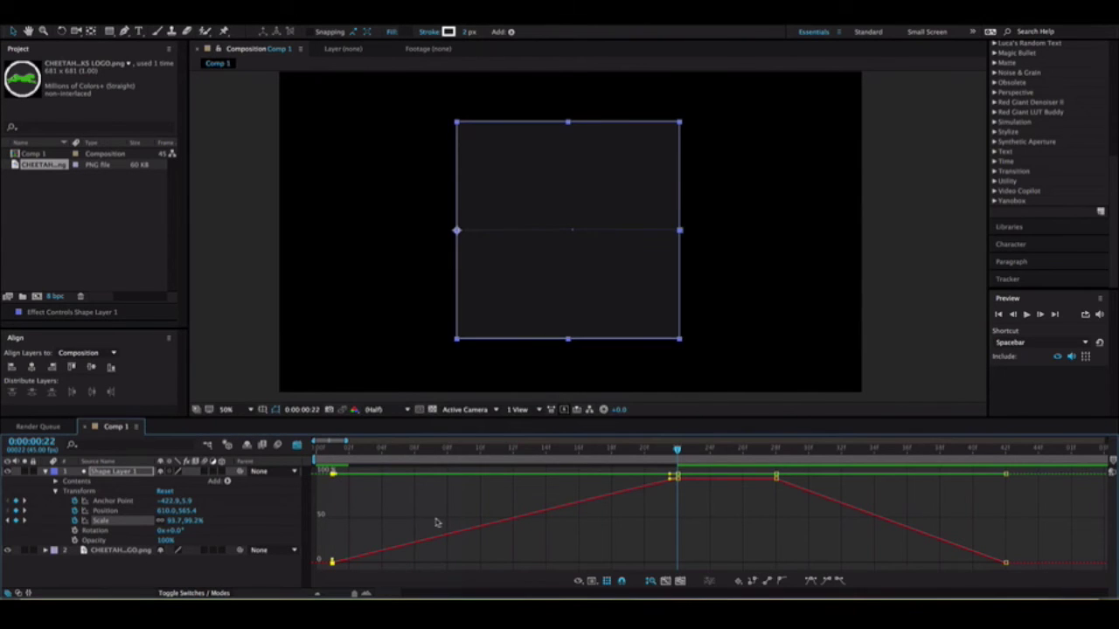
Reshape the outgoing handles of the Scale keyframe at 0:00:00:01 so horizontal scale rises steeply and levels off, with vertical scale nearly flat.
drag(333, 561, 339, 540)
click(338, 539)
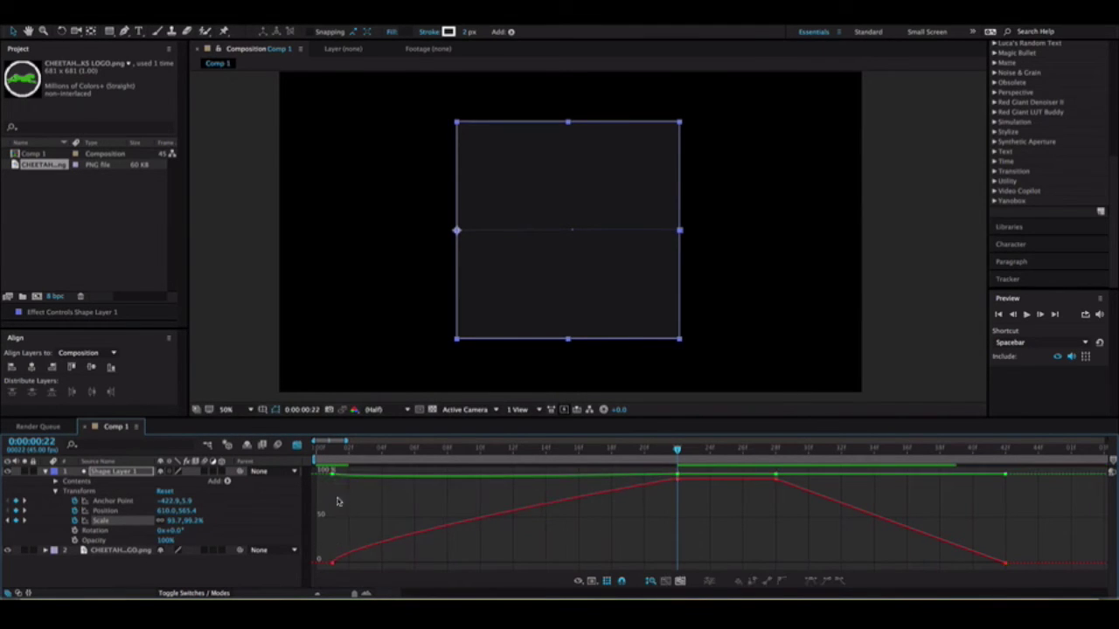
double_click(333, 473)
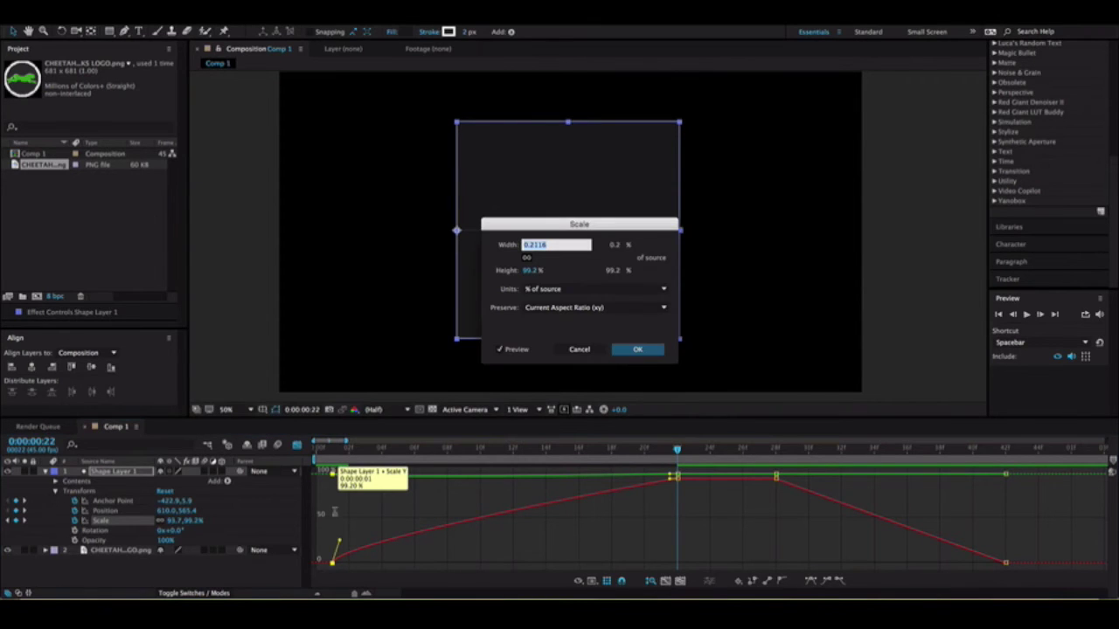
click(639, 349)
drag(369, 478, 440, 475)
drag(451, 475, 428, 535)
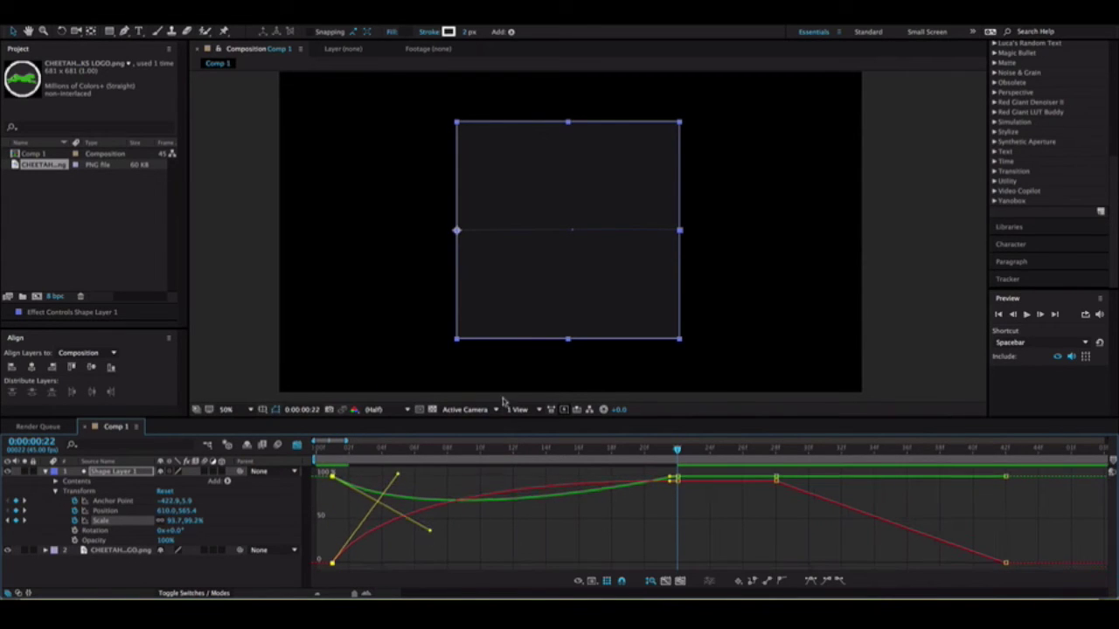
drag(518, 451, 678, 451)
drag(429, 530, 456, 494)
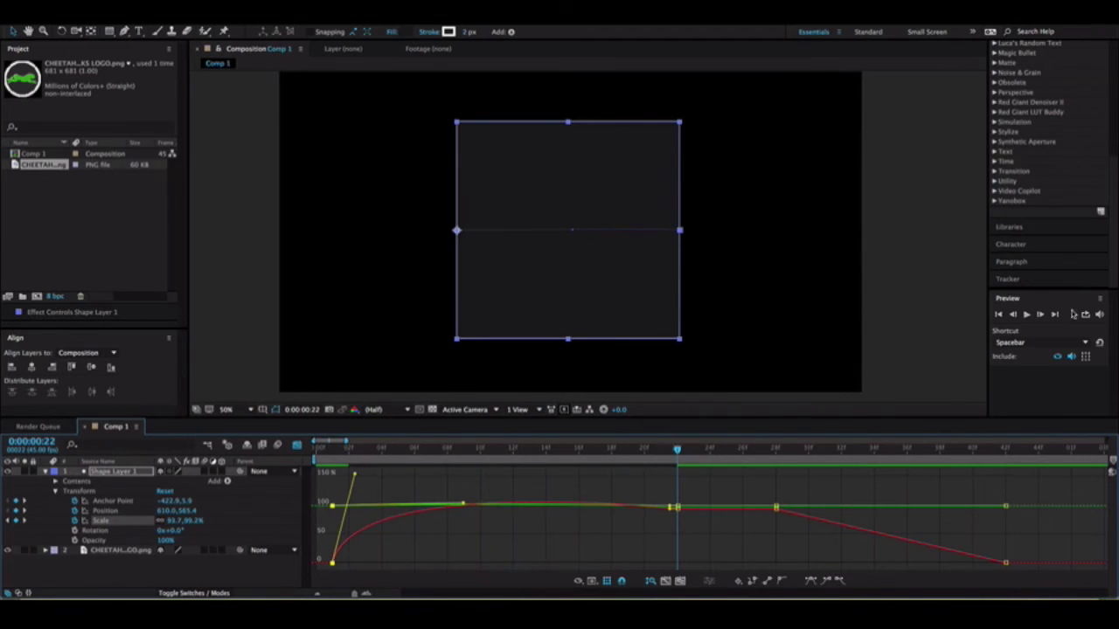
Preview the logo reveal several times to judge the easing of the rectangle's growth.
click(1026, 315)
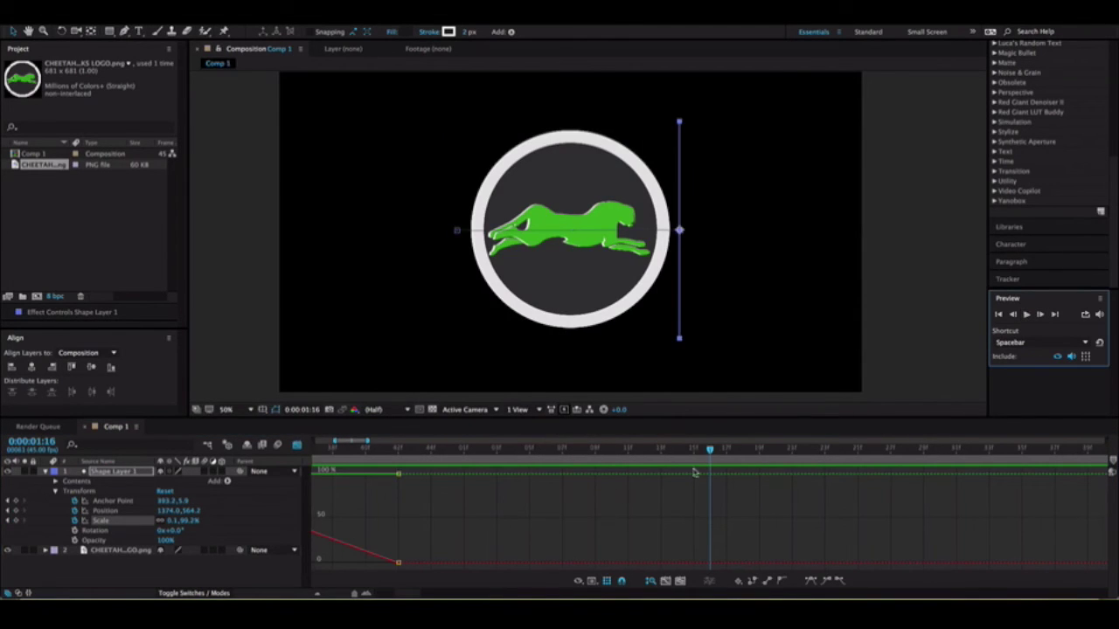
click(536, 489)
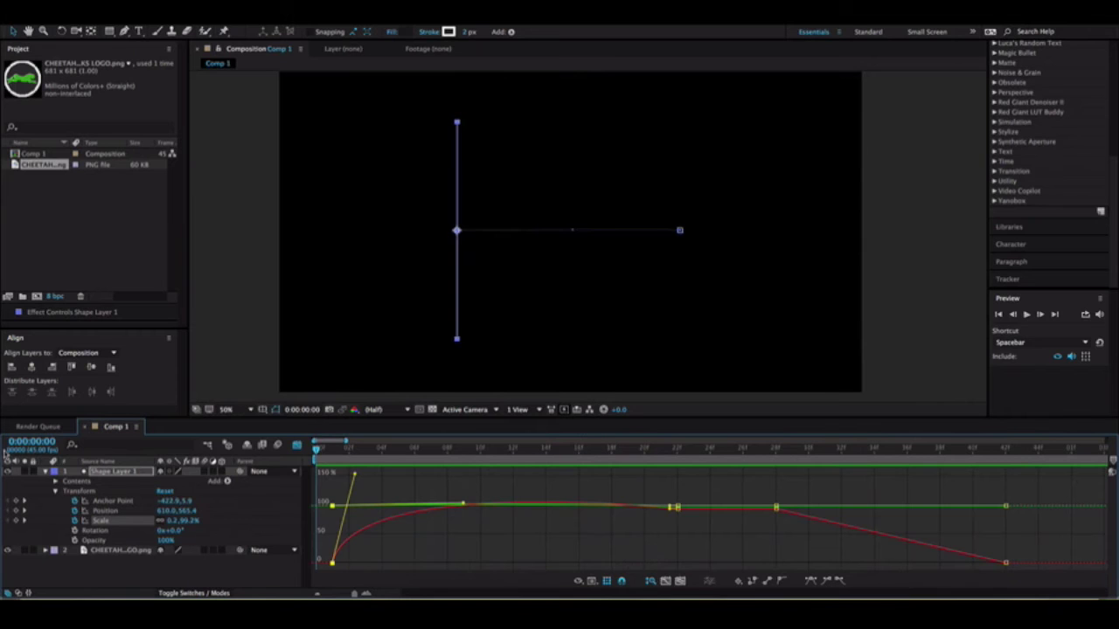
click(1028, 314)
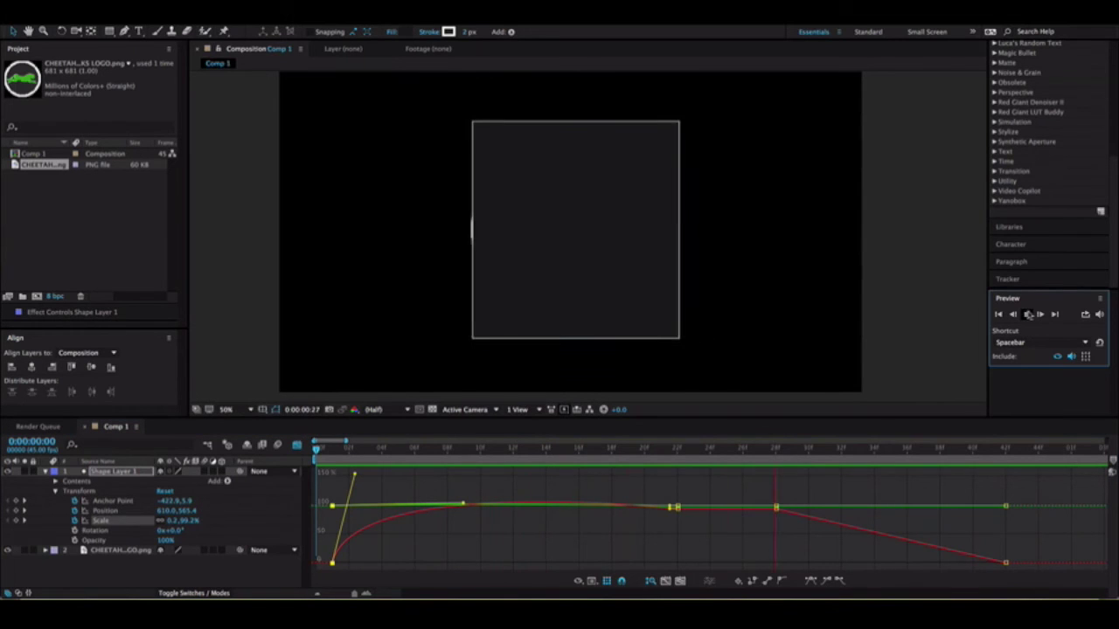
click(734, 471)
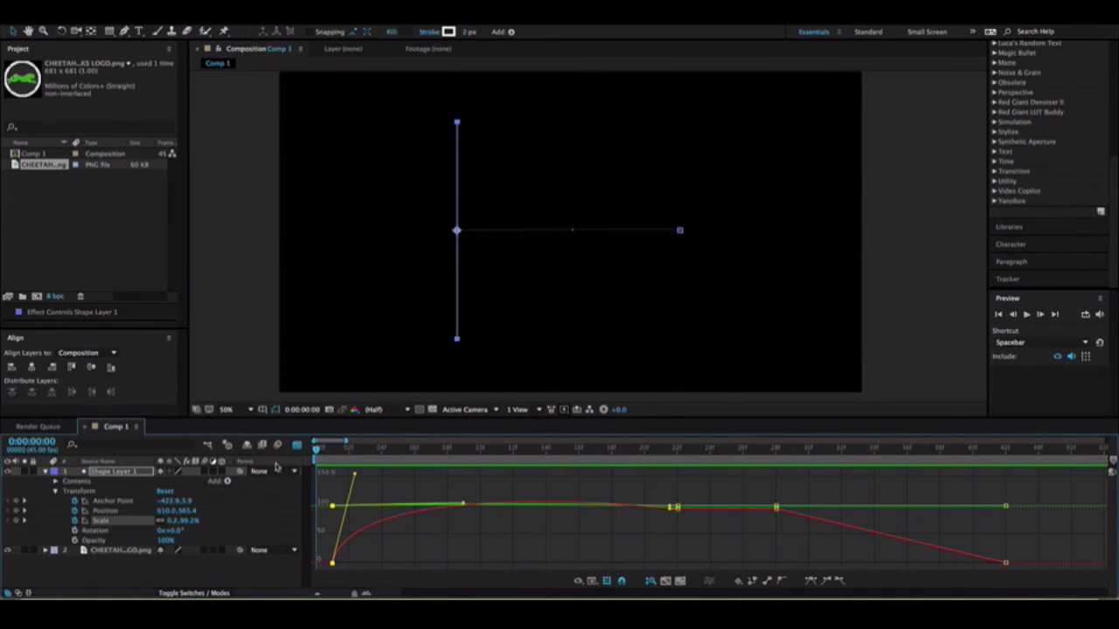
click(1027, 314)
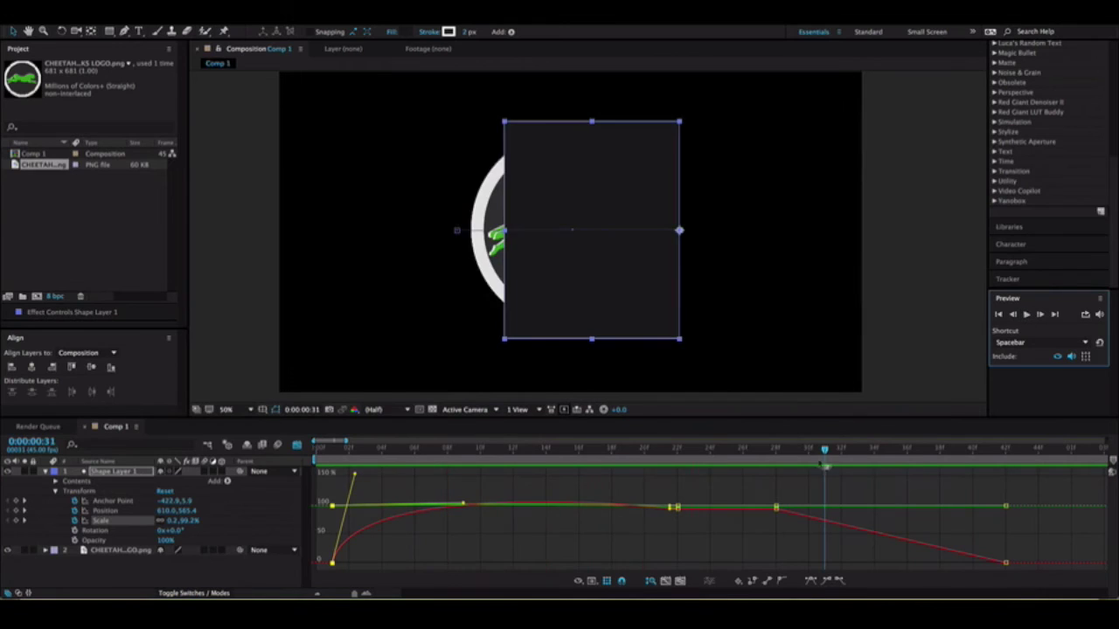
drag(518, 451, 263, 448)
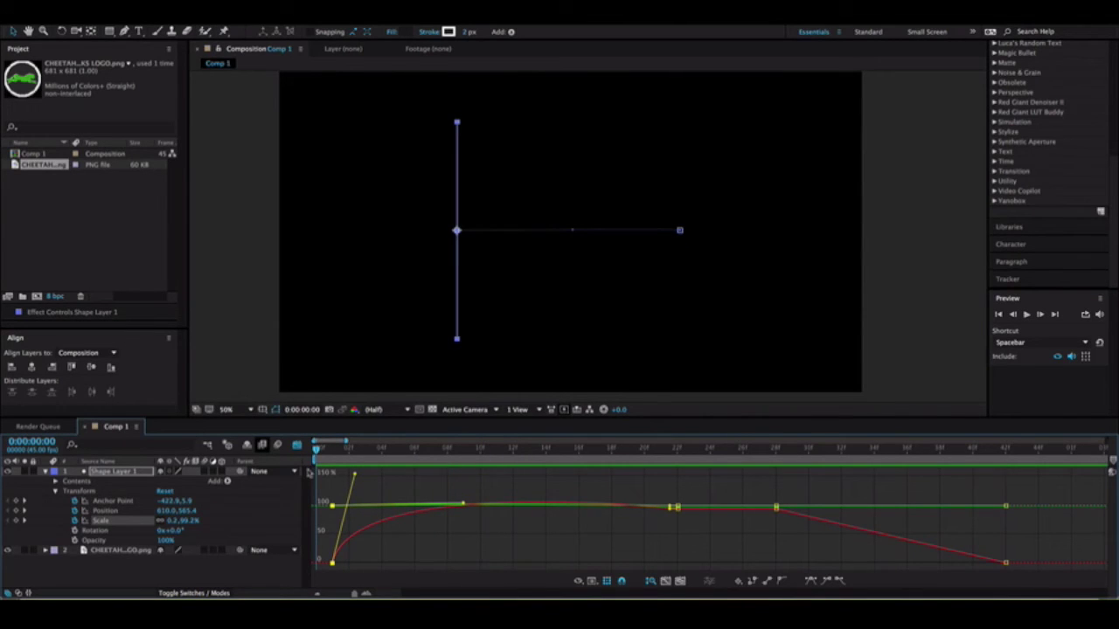
Shorten the outgoing handles of the Scale keyframe at 0:00:00:01 so horizontal scale rises without overshooting, and preview the motion.
drag(355, 476, 350, 476)
drag(454, 498, 438, 504)
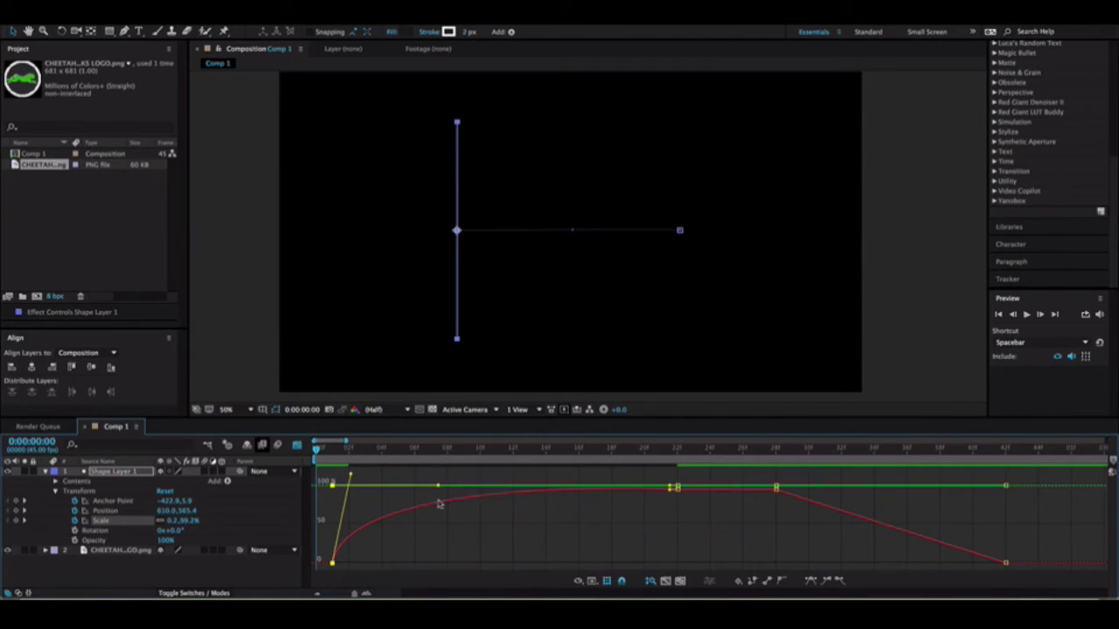
click(1026, 313)
Check the value of the Scale keyframe at 0:00:00:28 and accept its Keyframe Velocity settings to give it ease handles.
drag(807, 450, 775, 463)
click(776, 488)
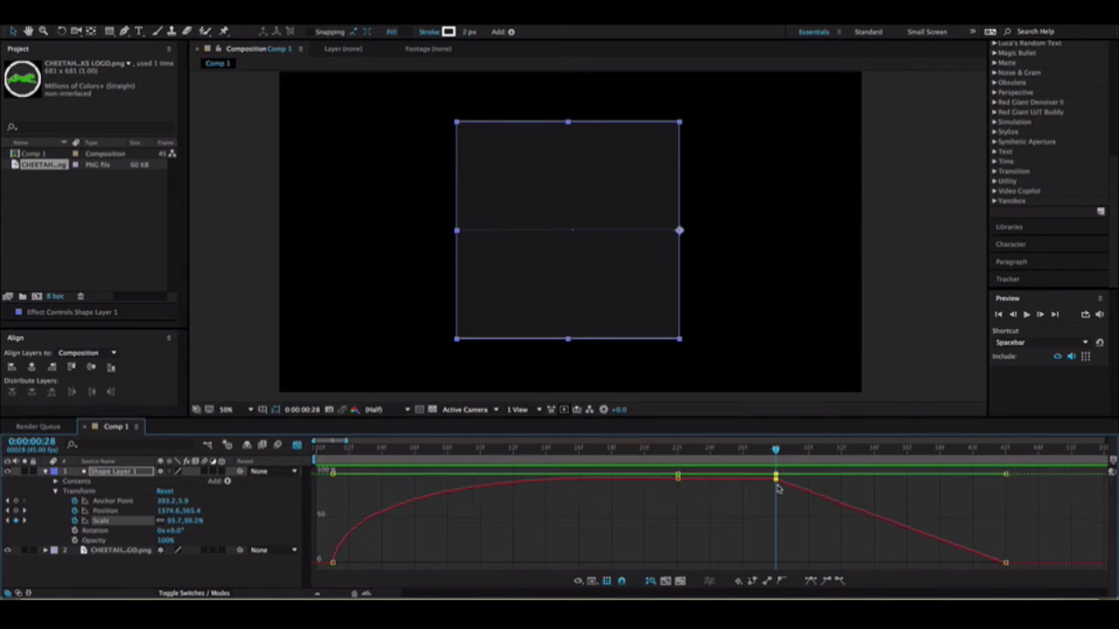
right_click(777, 488)
click(762, 505)
double_click(774, 483)
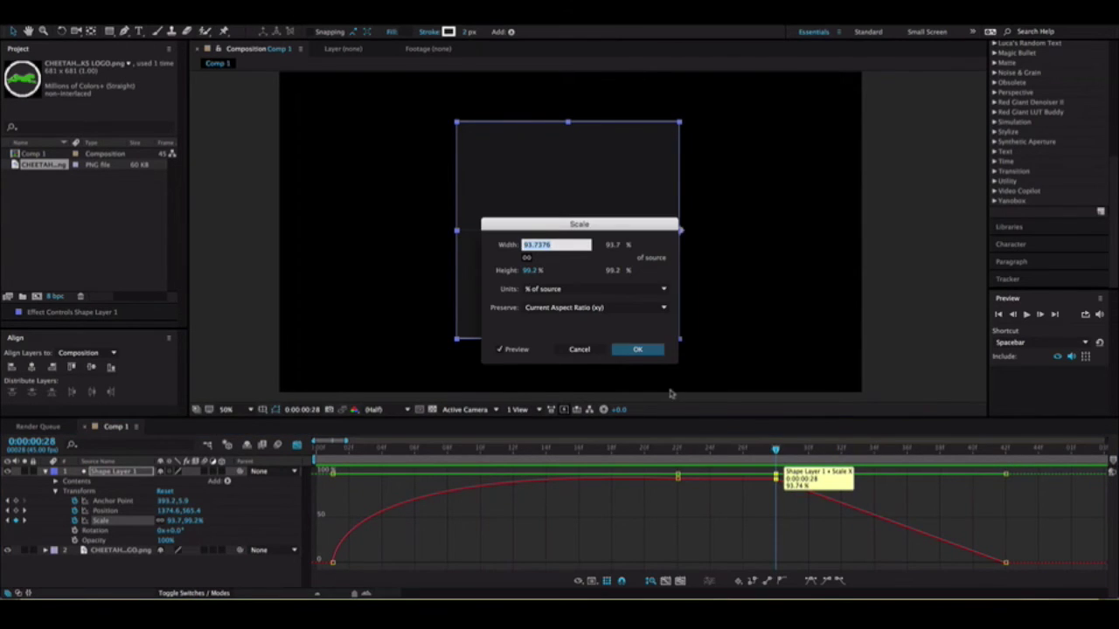
key(Return)
right_click(776, 476)
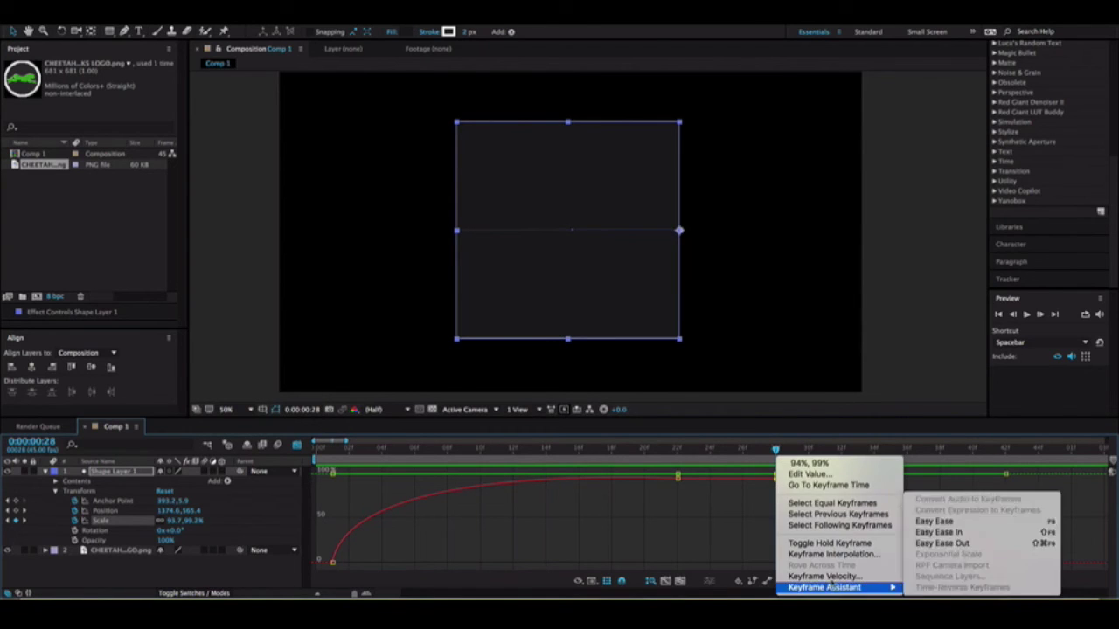
click(821, 576)
key(Return)
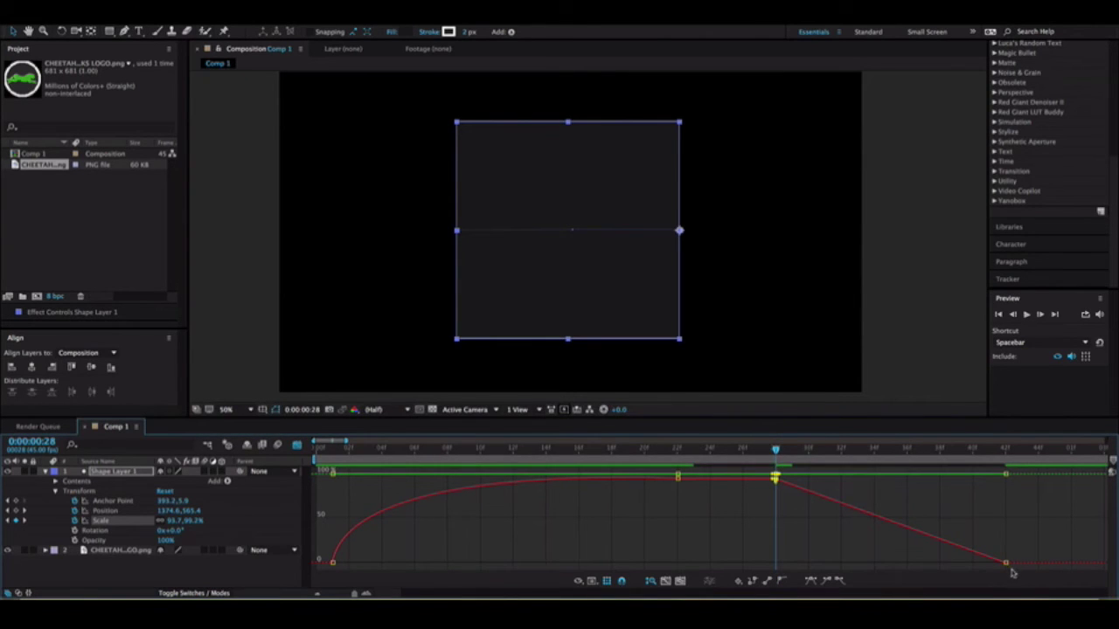
Check the value of the Scale keyframe at 0:00:00:42 and accept its Keyframe Velocity settings to give it ease handles.
double_click(1006, 564)
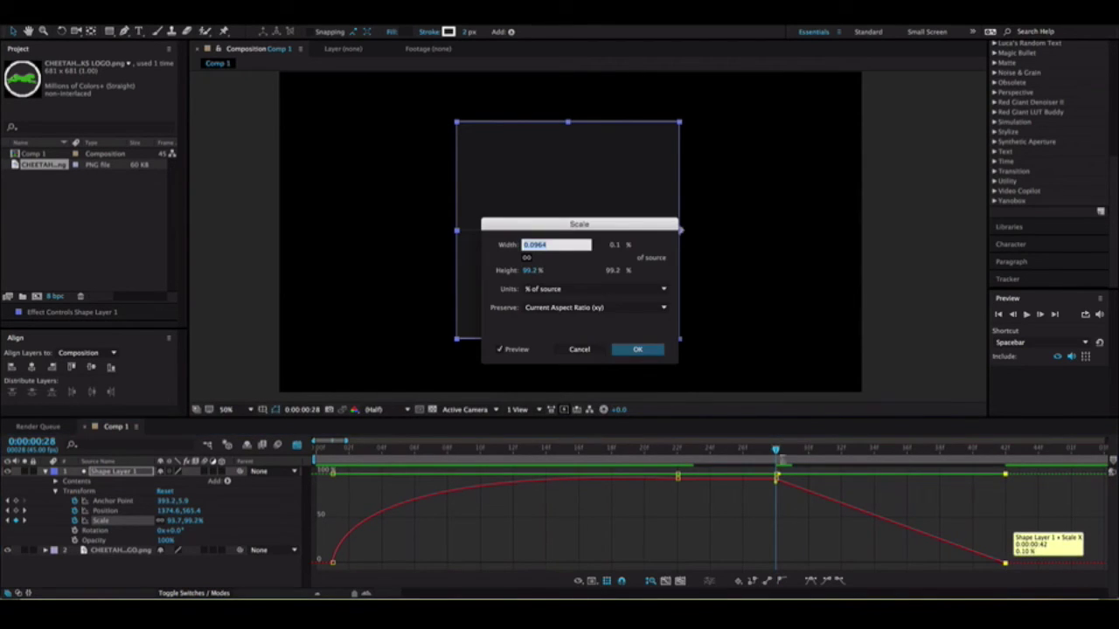
click(639, 349)
right_click(1005, 568)
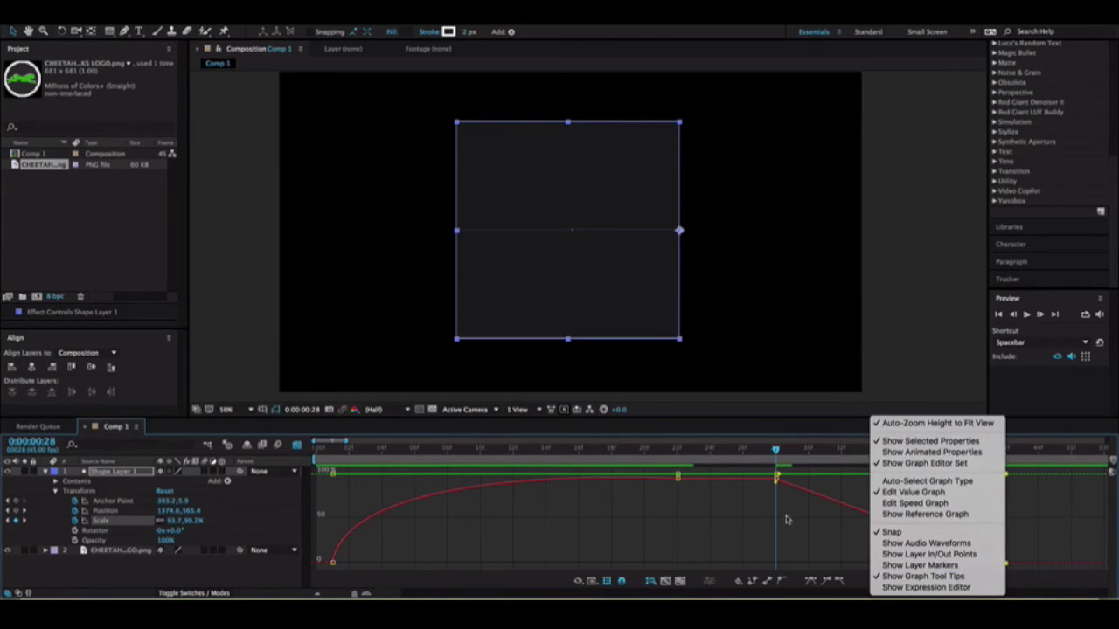
click(832, 539)
right_click(1005, 564)
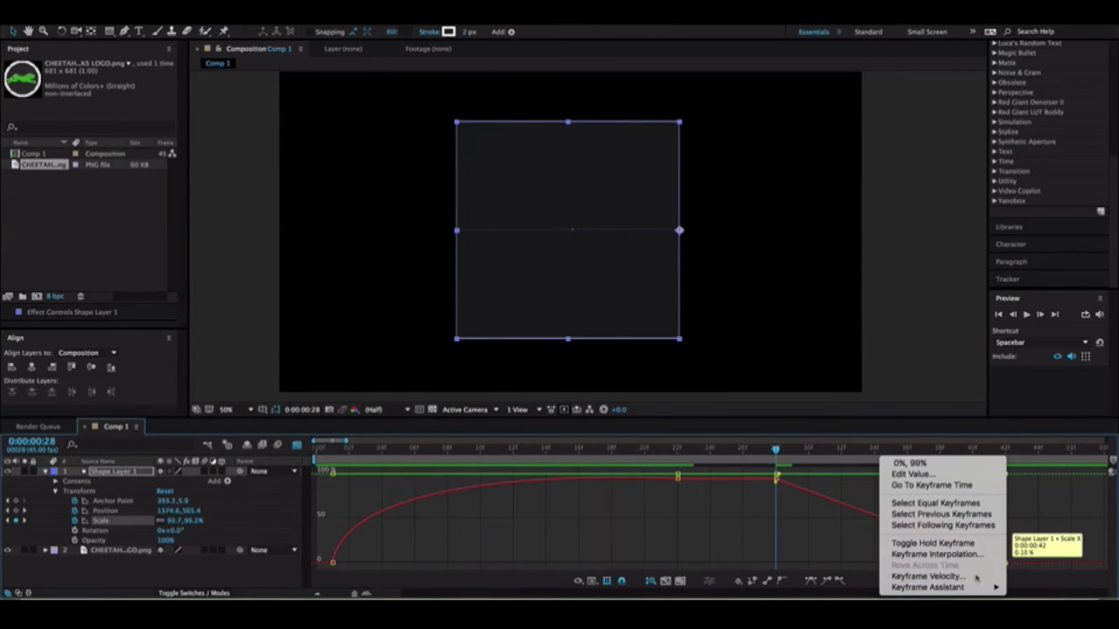
click(977, 578)
key(Return)
Reshape the Scale handles between 0:00:00:28 and 0:00:00:42 so horizontal scale drops steeply and levels off, and preview the collapse.
drag(1006, 563, 959, 567)
drag(998, 521, 1010, 474)
click(777, 479)
drag(778, 476, 877, 479)
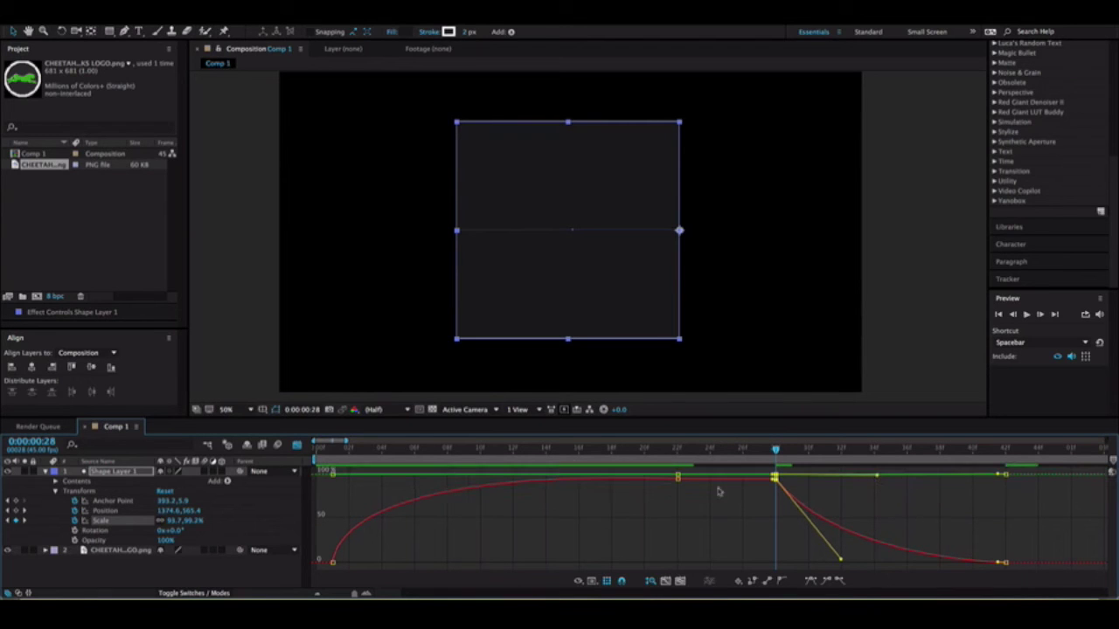
key(Home)
click(1025, 314)
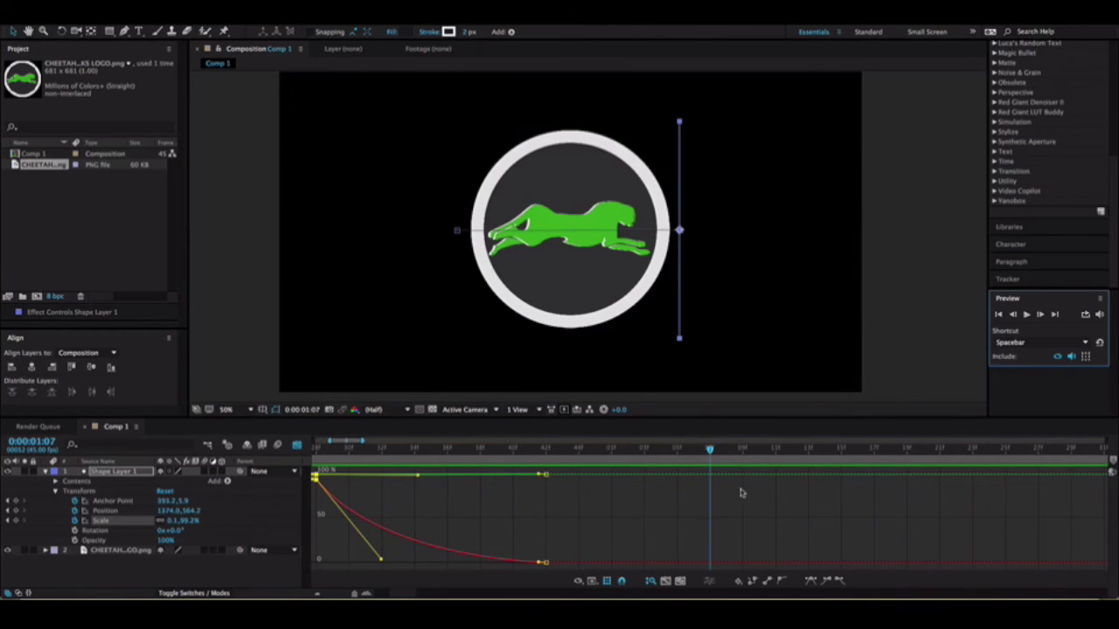
Leave the graph view and trim the end of Shape Layer 1 to 0:00:00:42.
drag(710, 457, 545, 448)
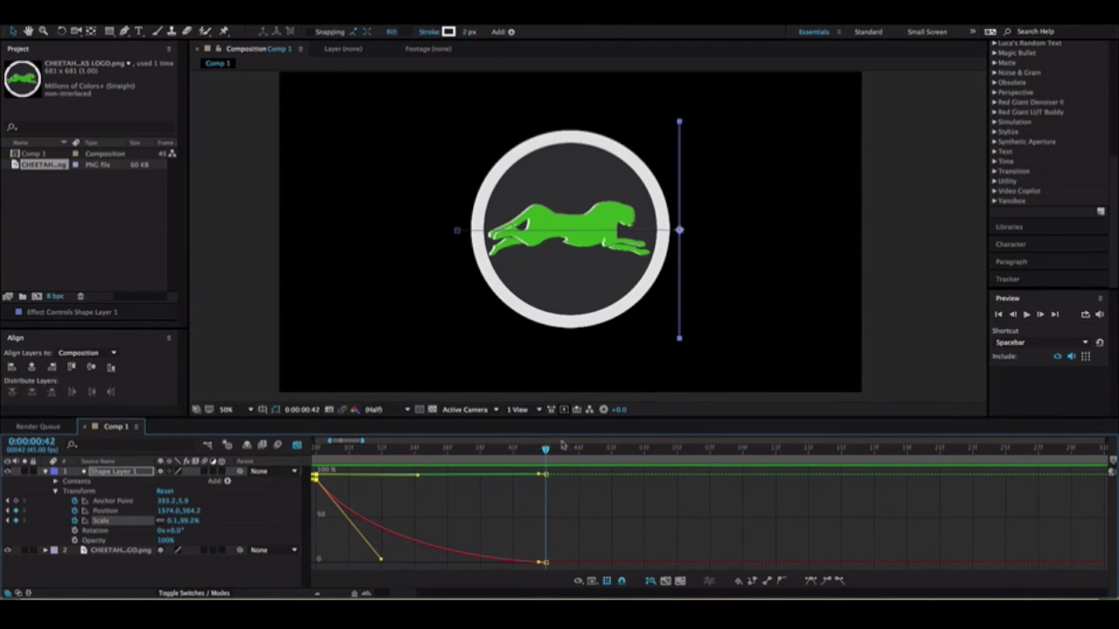
click(296, 445)
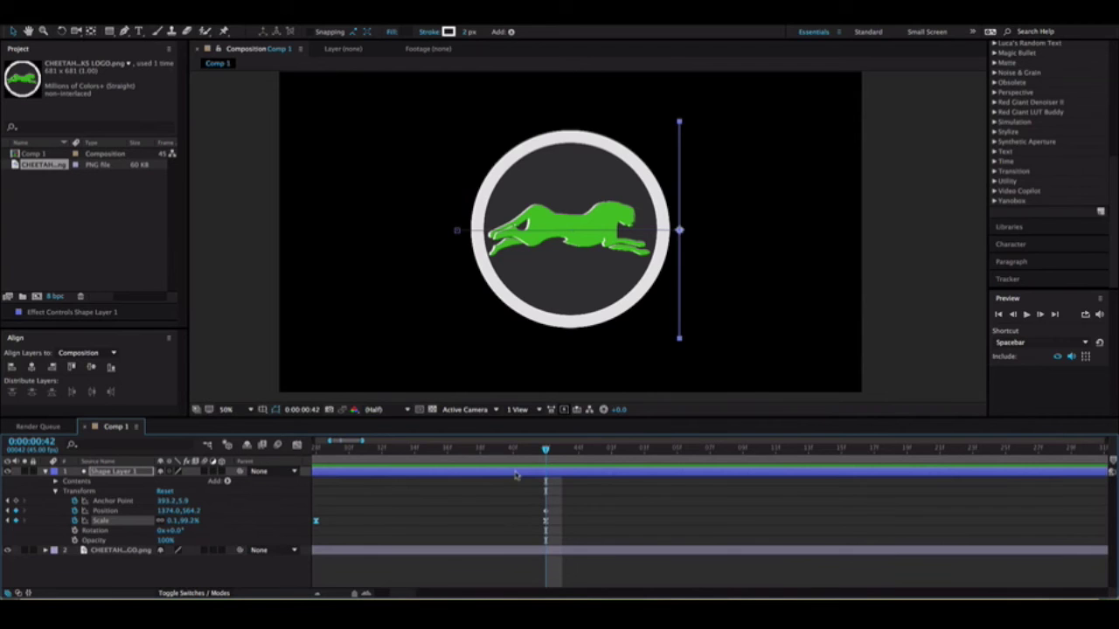
drag(361, 441, 338, 472)
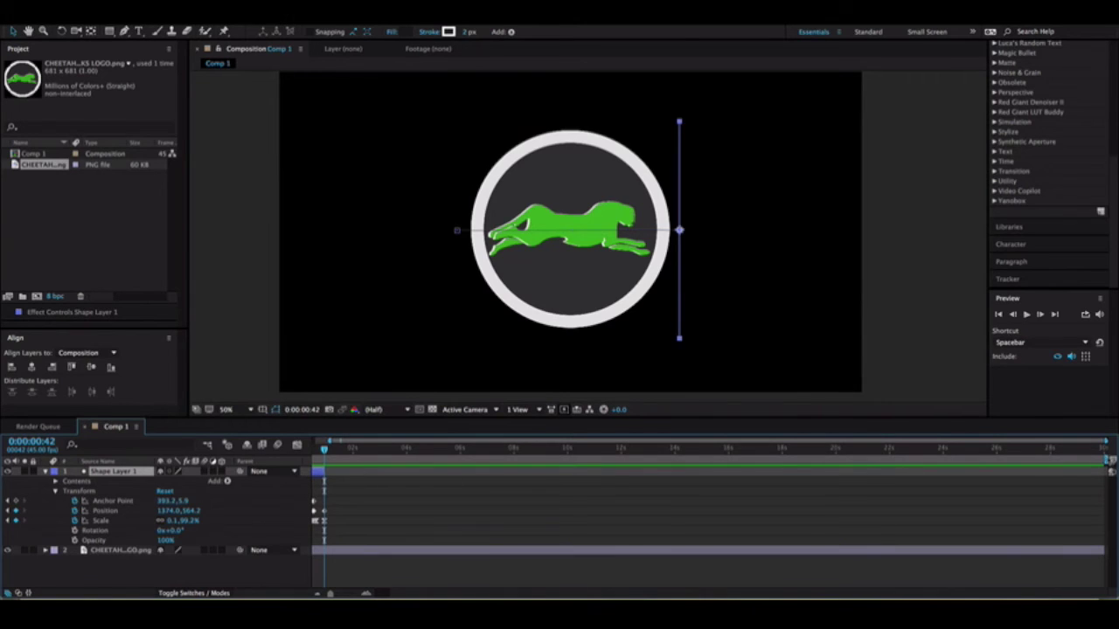
drag(1103, 442, 288, 465)
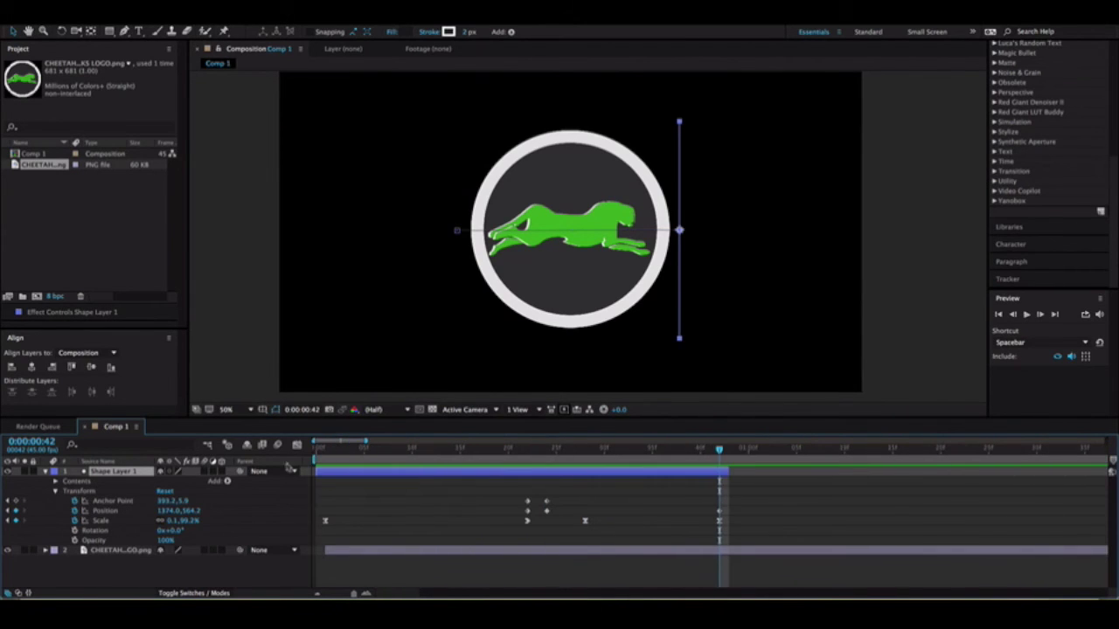
Trim the start of the Cheetah Works logo layer to 0:00:00:23, when the rectangle fully covers it.
click(687, 551)
drag(719, 452, 537, 451)
drag(325, 550, 537, 550)
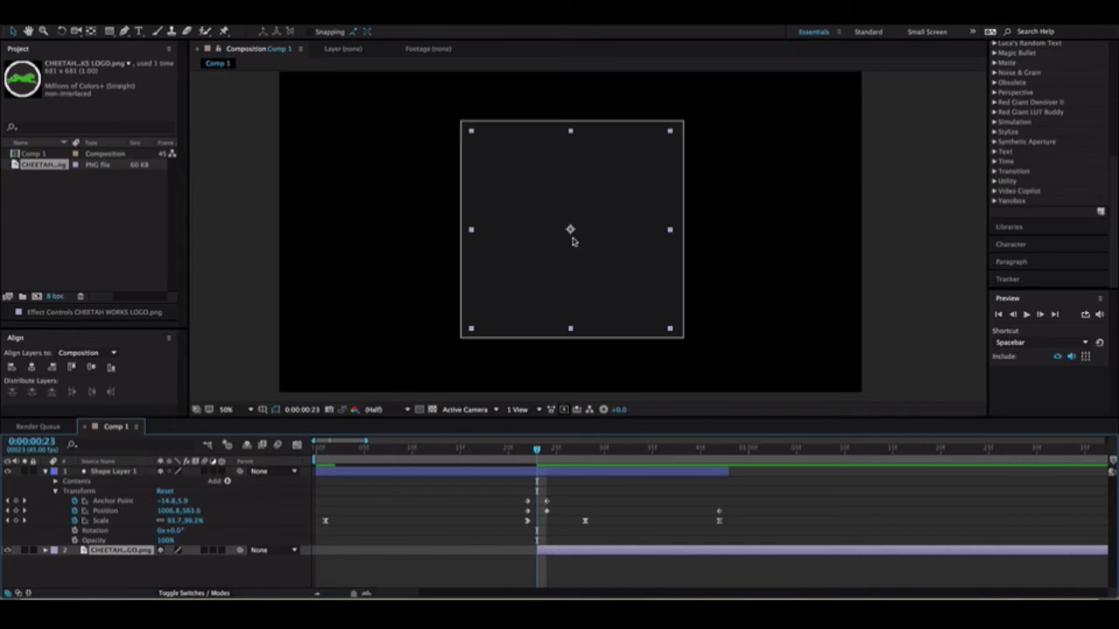
Preview the complete logo reveal from the first frame with nothing selected.
drag(527, 451, 316, 451)
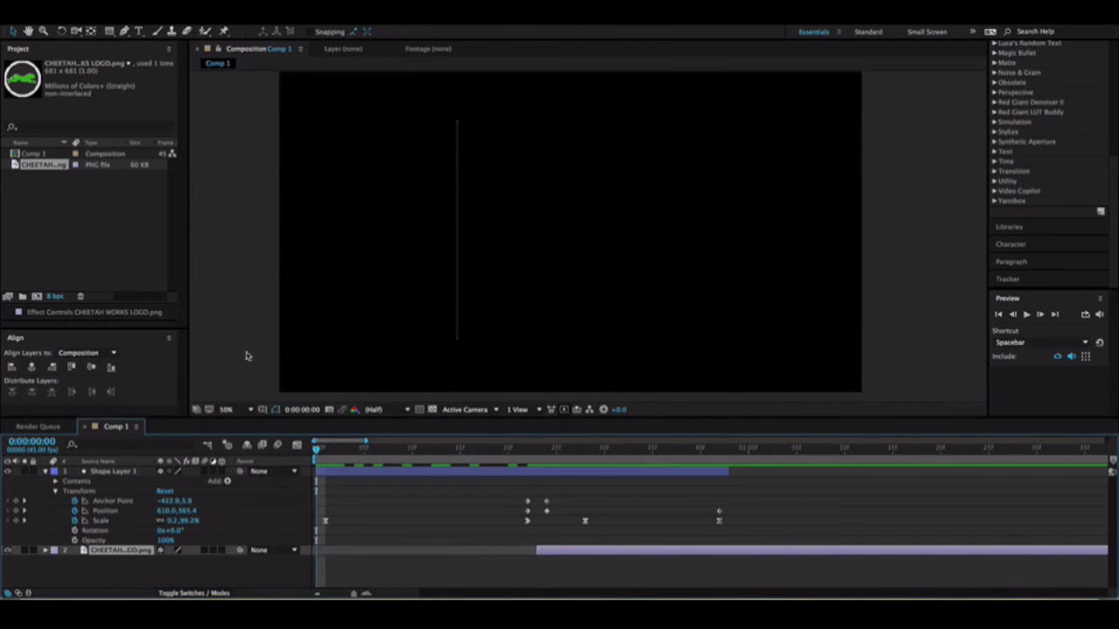
click(715, 400)
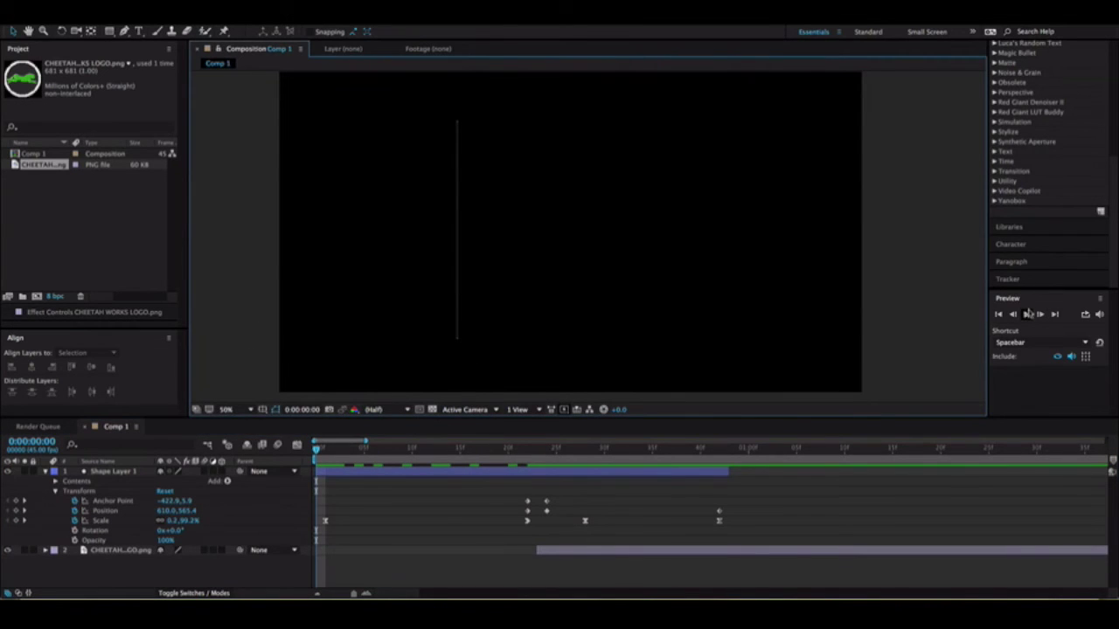
click(1028, 314)
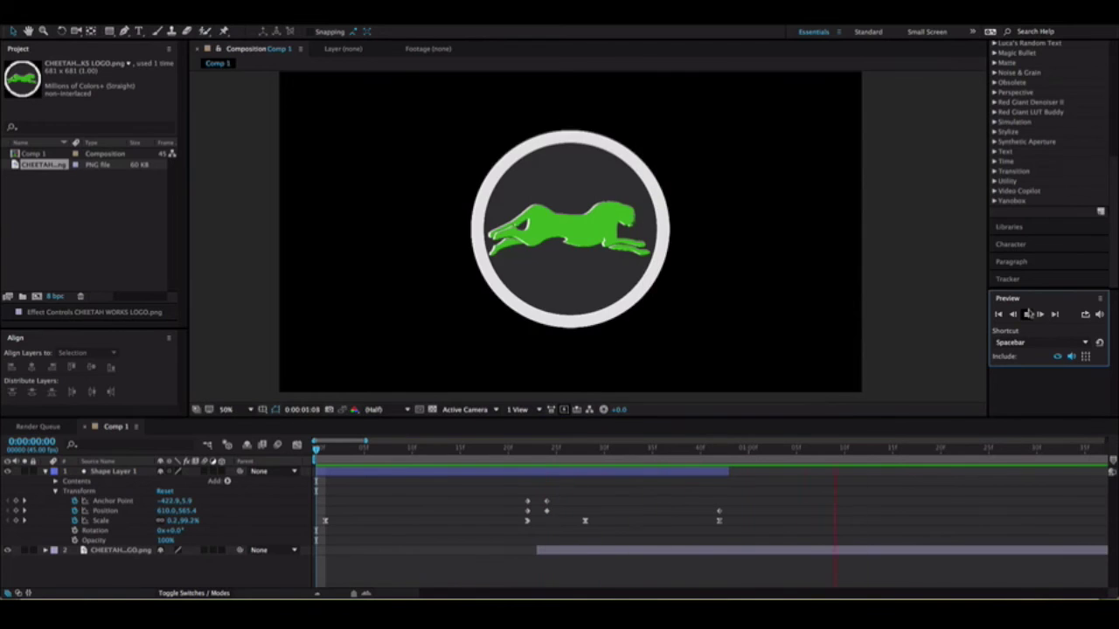
click(1028, 314)
drag(523, 452, 263, 444)
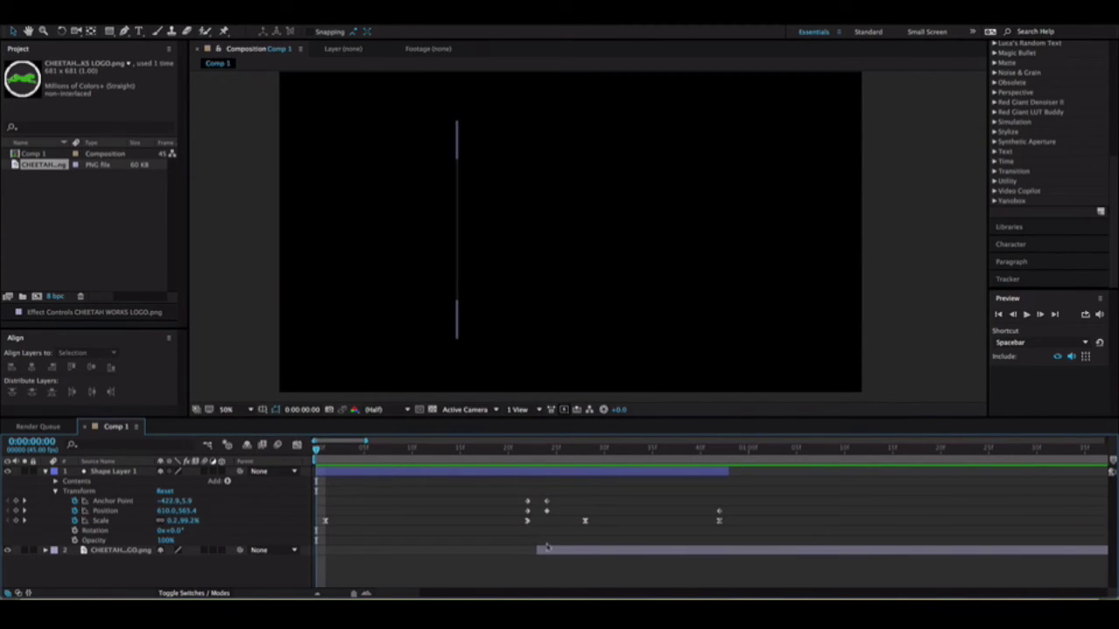
Collapse the properties of Shape Layer 1 and apply the Fill effect to it.
click(466, 474)
scroll(470, 269, up, 1)
scroll(470, 268, down, 1)
drag(470, 258, 476, 243)
scroll(471, 243, down, 1)
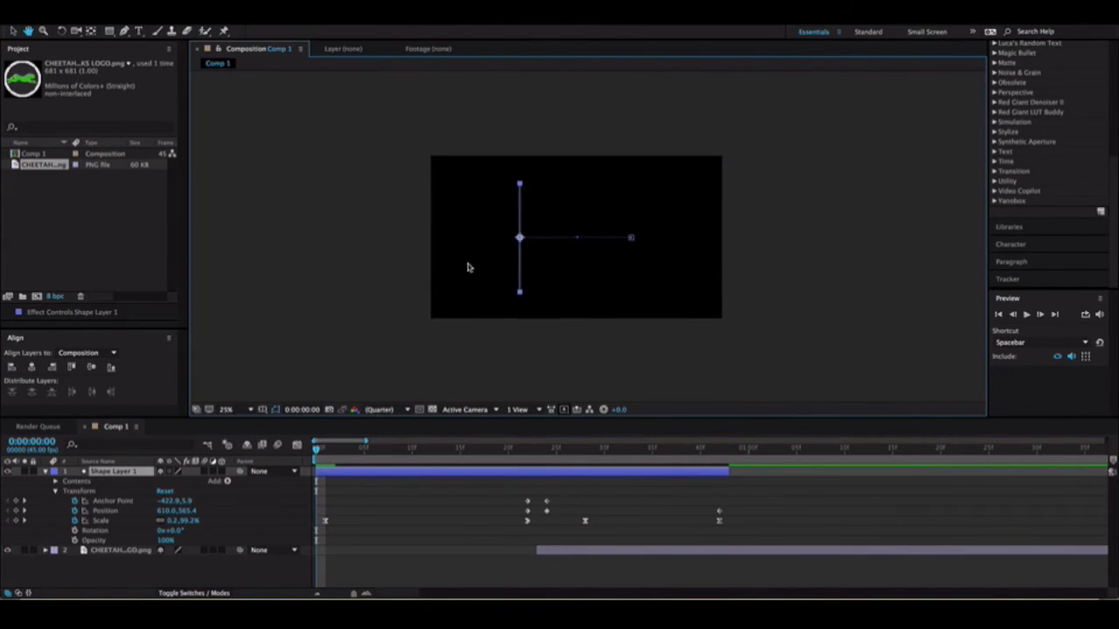
key(period)
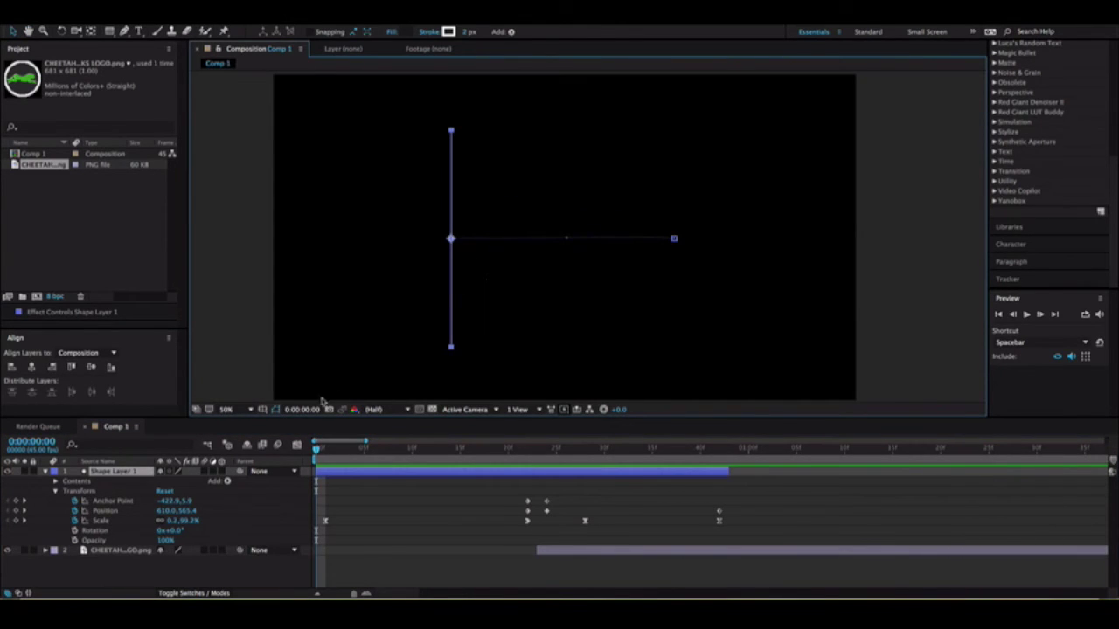
click(46, 473)
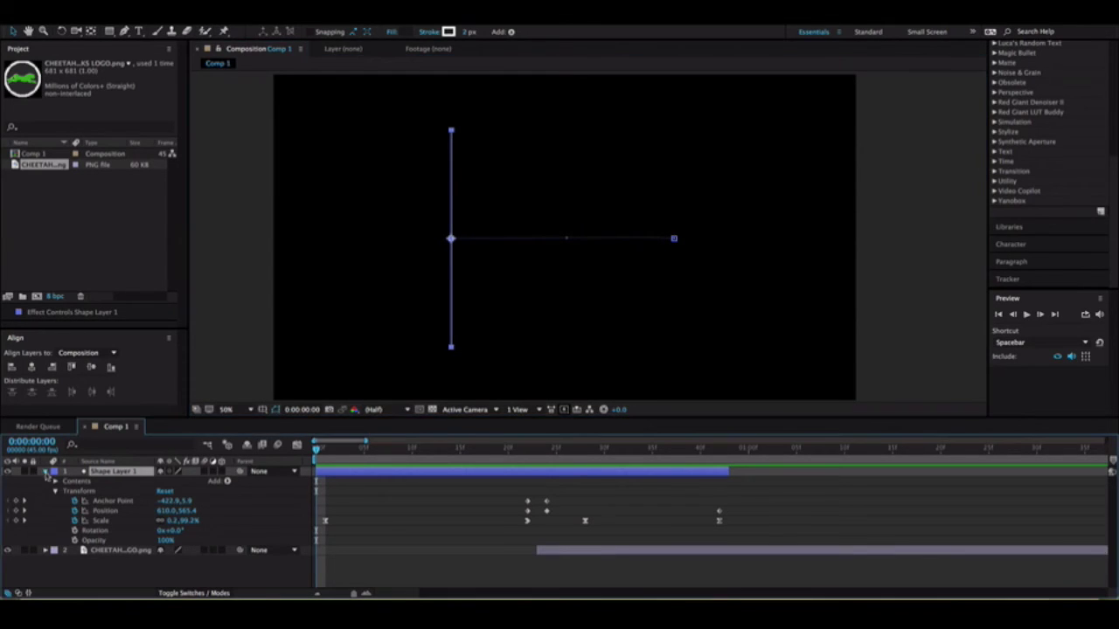
scroll(1039, 178, up, 5)
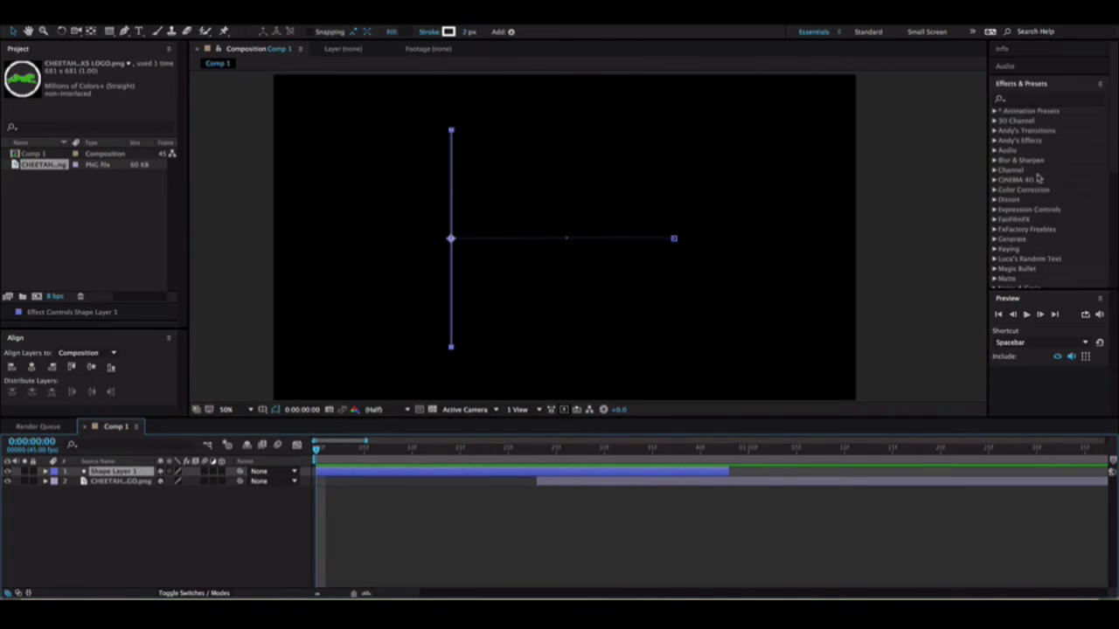
click(1035, 98)
text(fill)
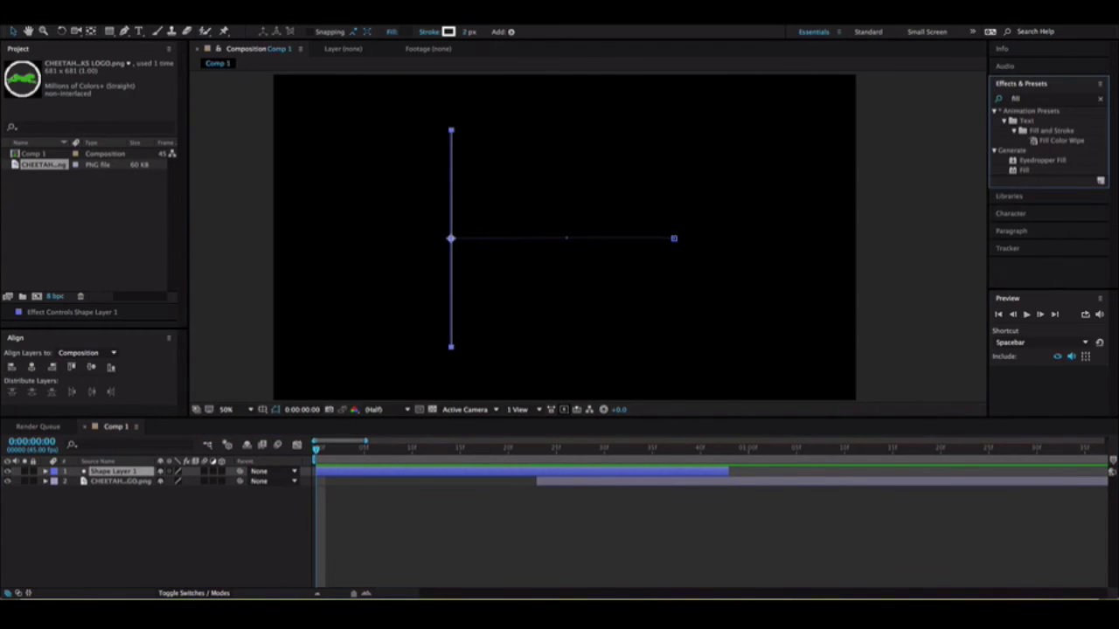
double_click(1026, 170)
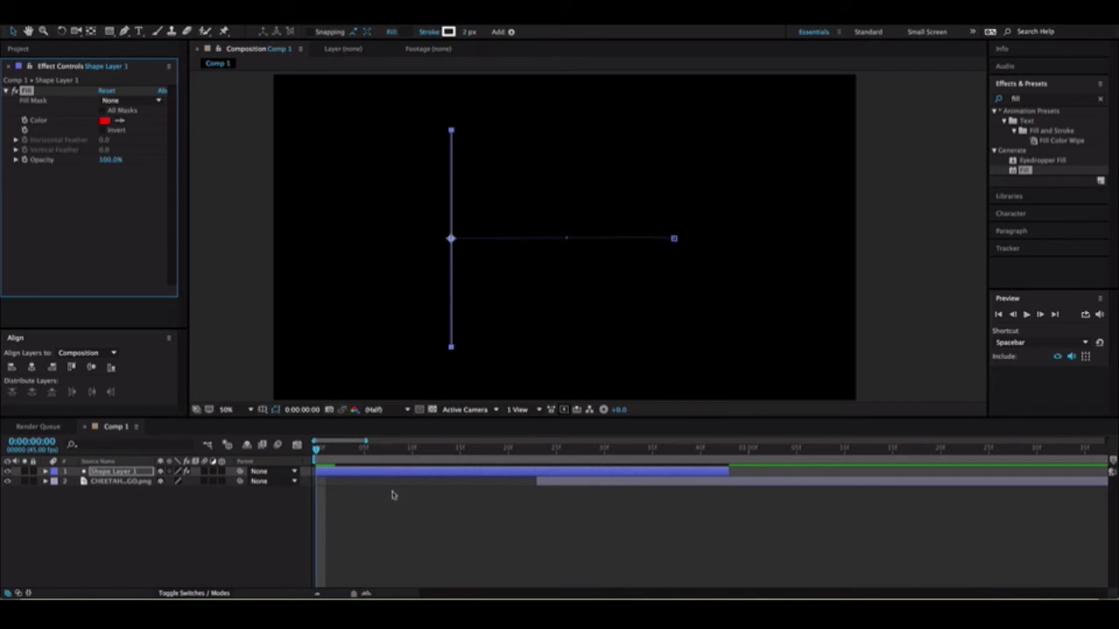
drag(390, 471, 485, 464)
key(super+z)
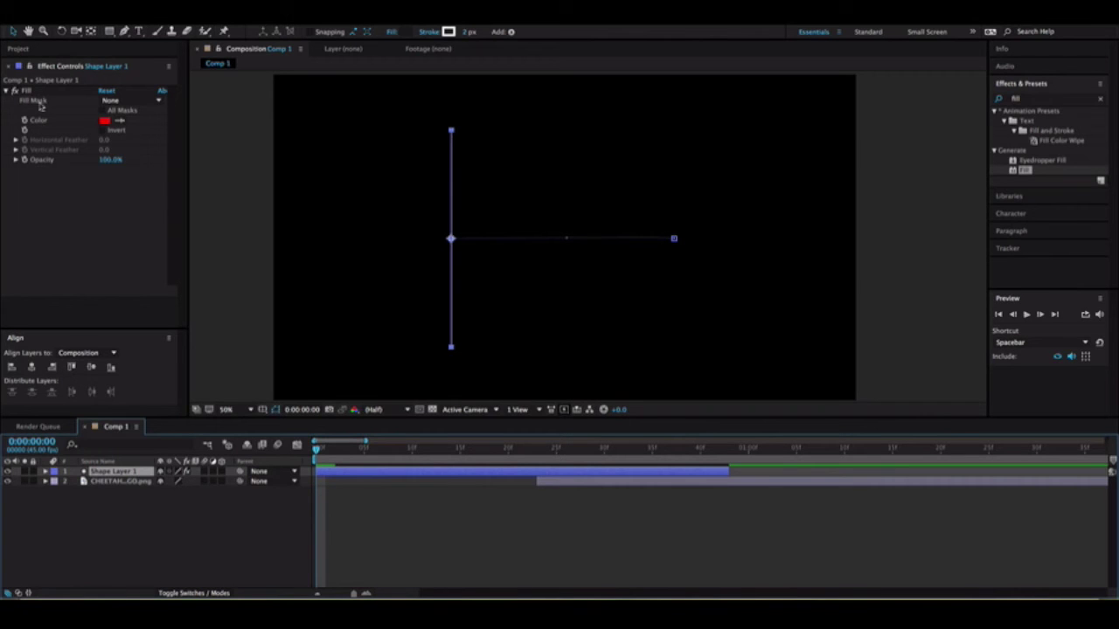
Set the Fill effect's color on Shape Layer 1 to dark grey 313131.
click(106, 122)
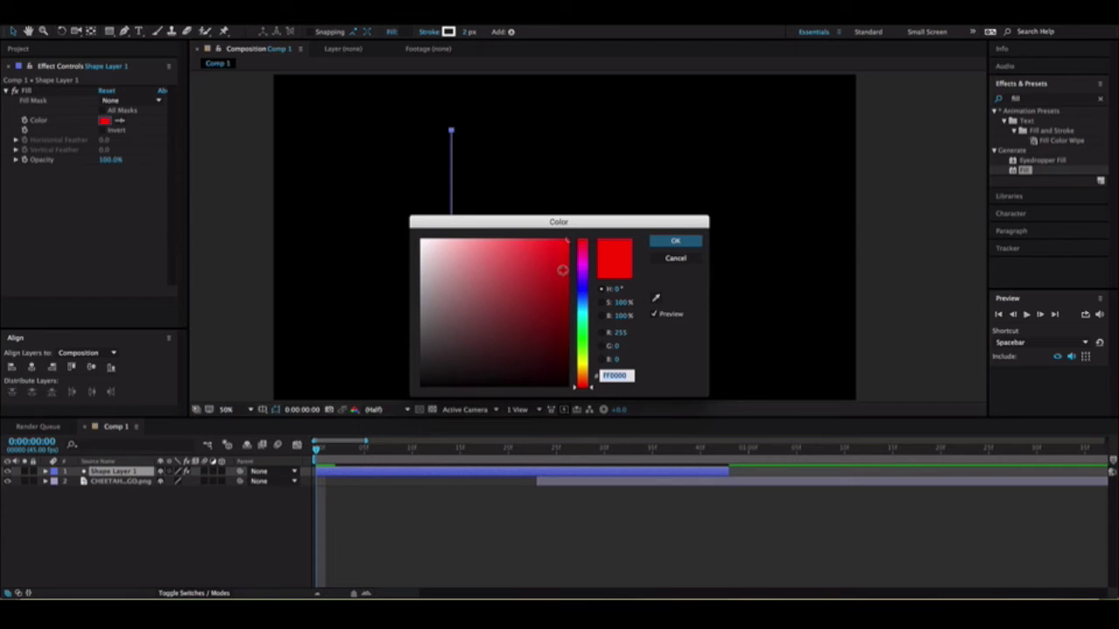
mouse_move(558, 270)
mouse_down()
mouse_move(425, 332)
mouse_move(410, 357)
mouse_up()
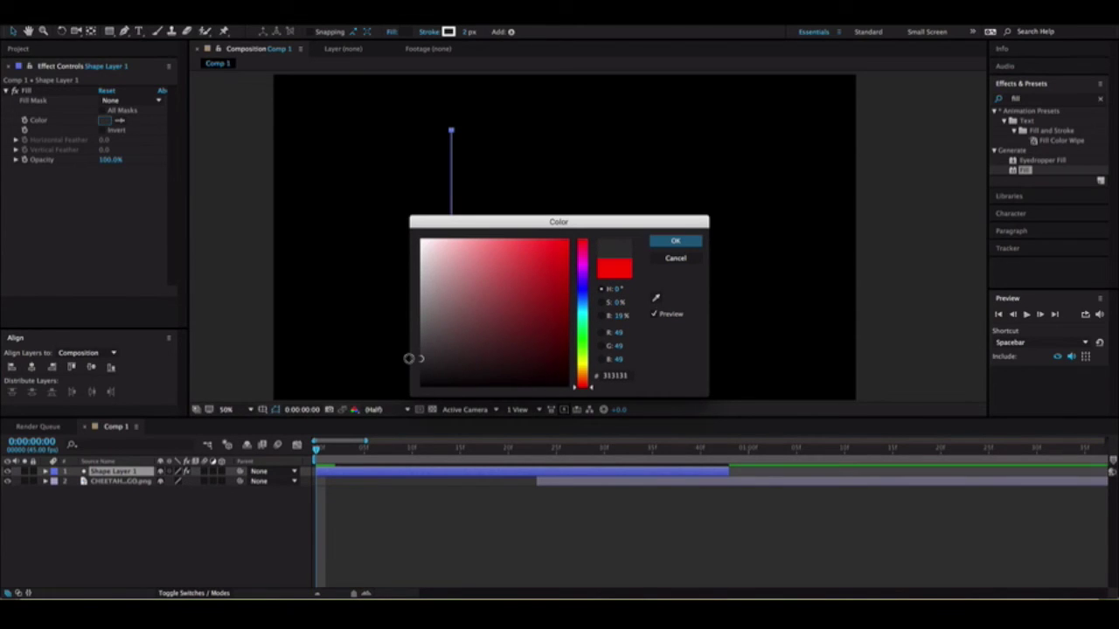
click(674, 241)
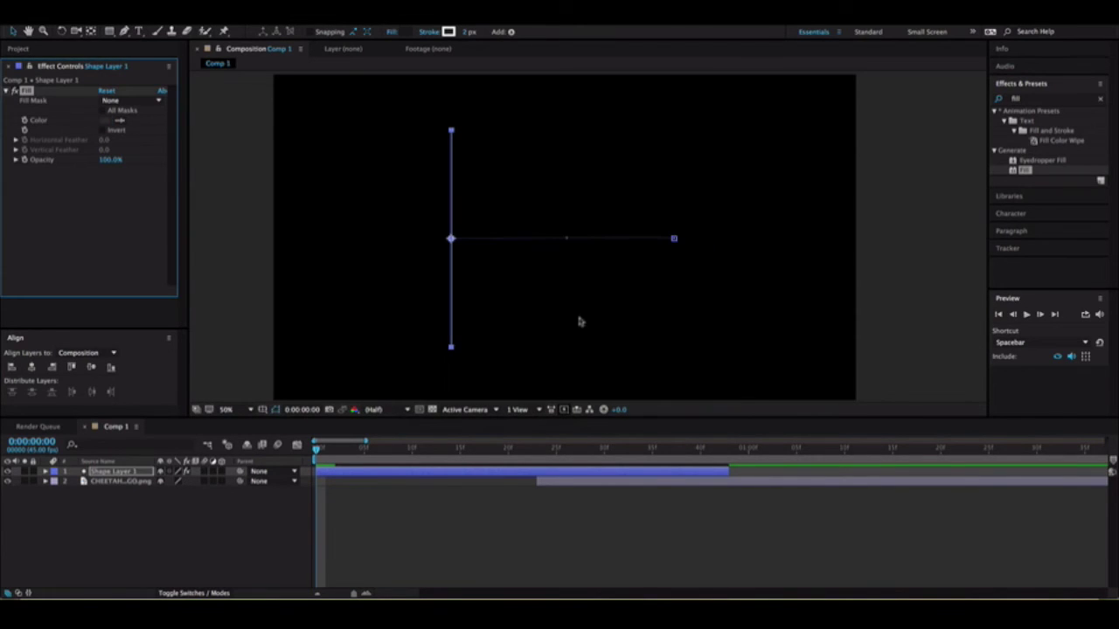
Set the stroke width and stroke opacity of Rectangle 1 in Shape Layer 1 to 0.
click(45, 473)
click(55, 481)
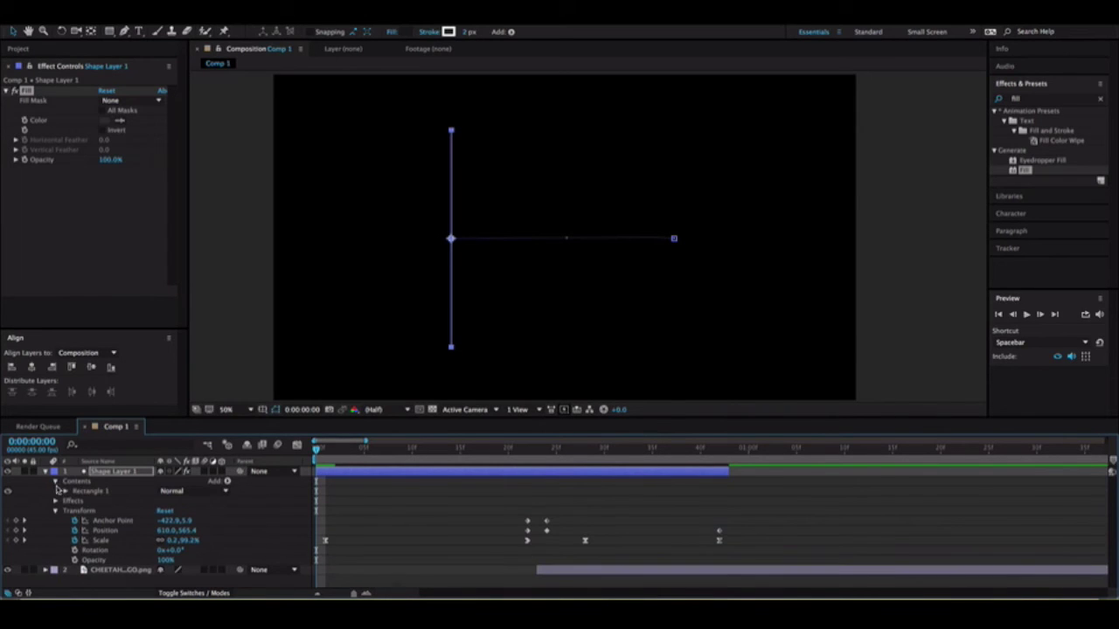
click(65, 491)
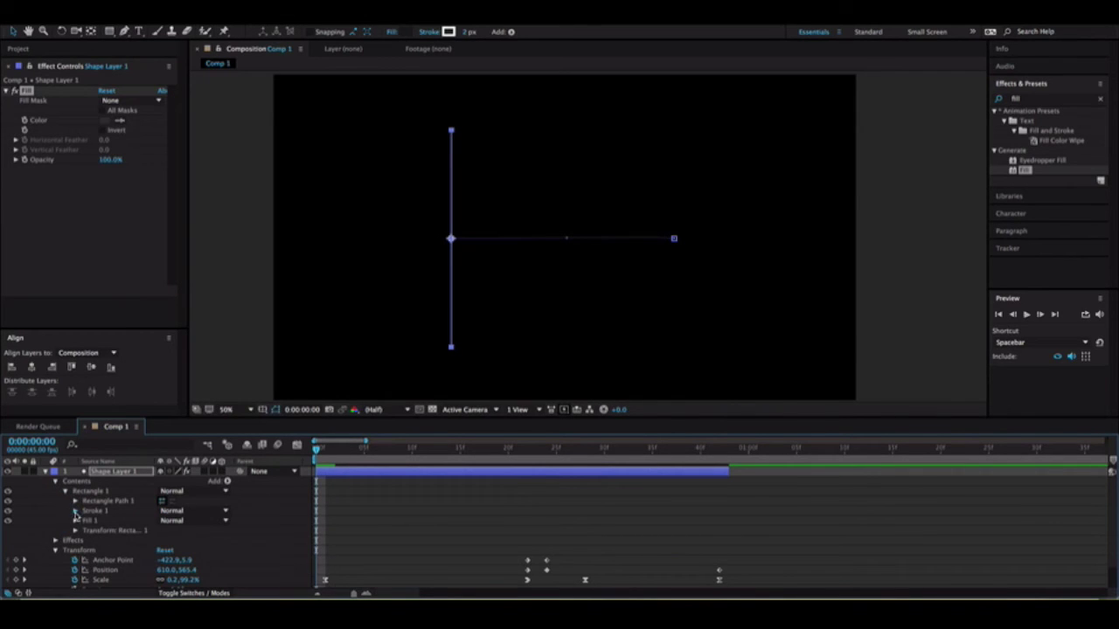
click(75, 511)
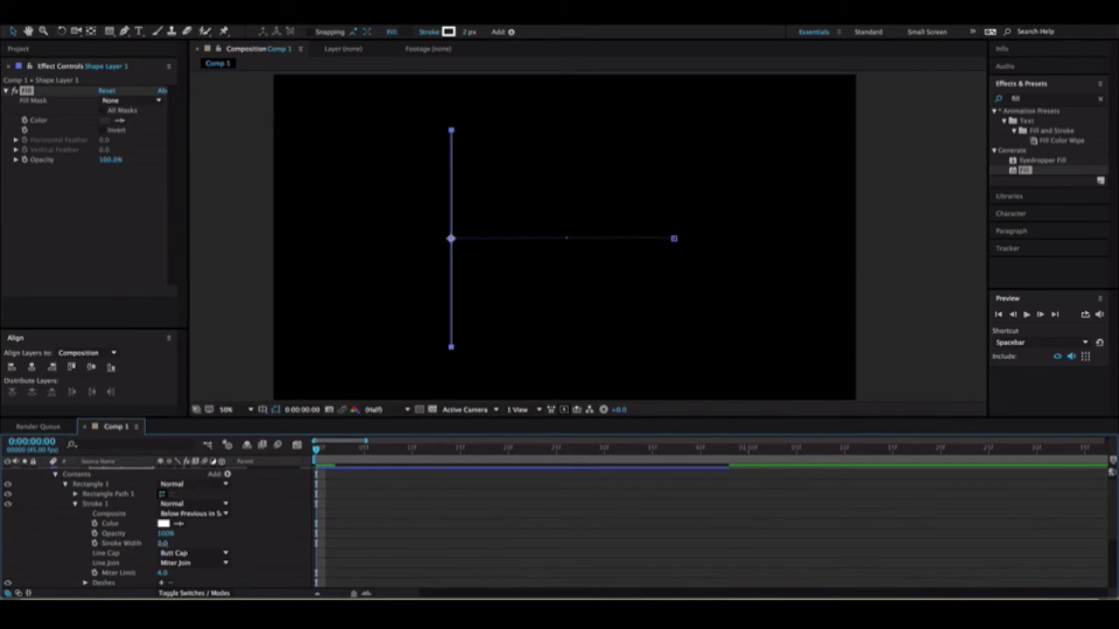
drag(164, 543, 63, 542)
drag(166, 533, 20, 529)
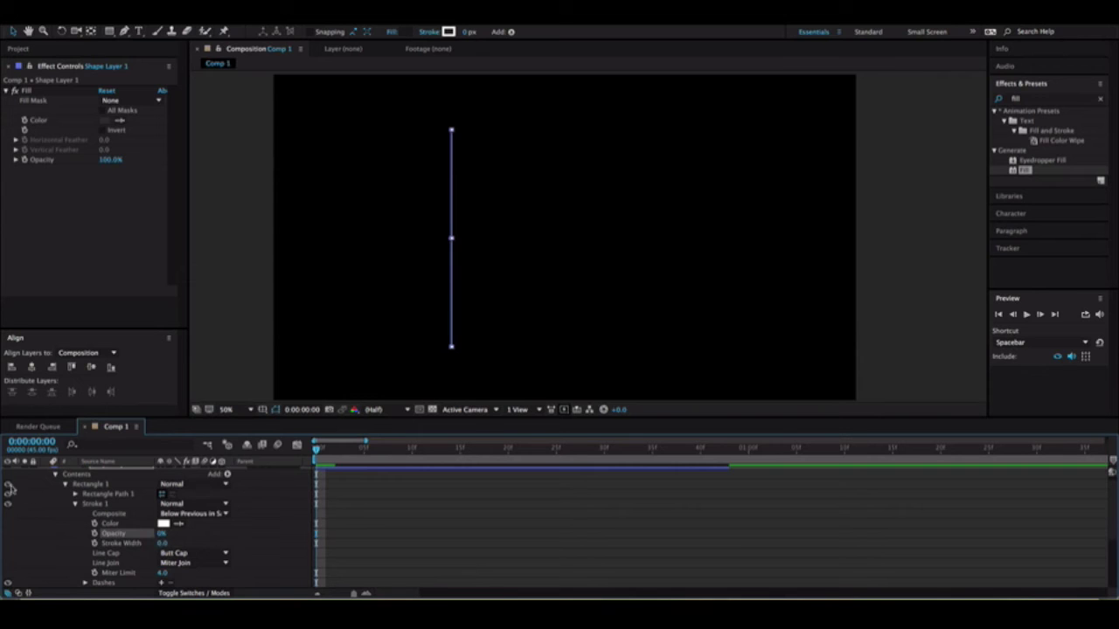
scroll(10, 489, up, 1)
click(56, 482)
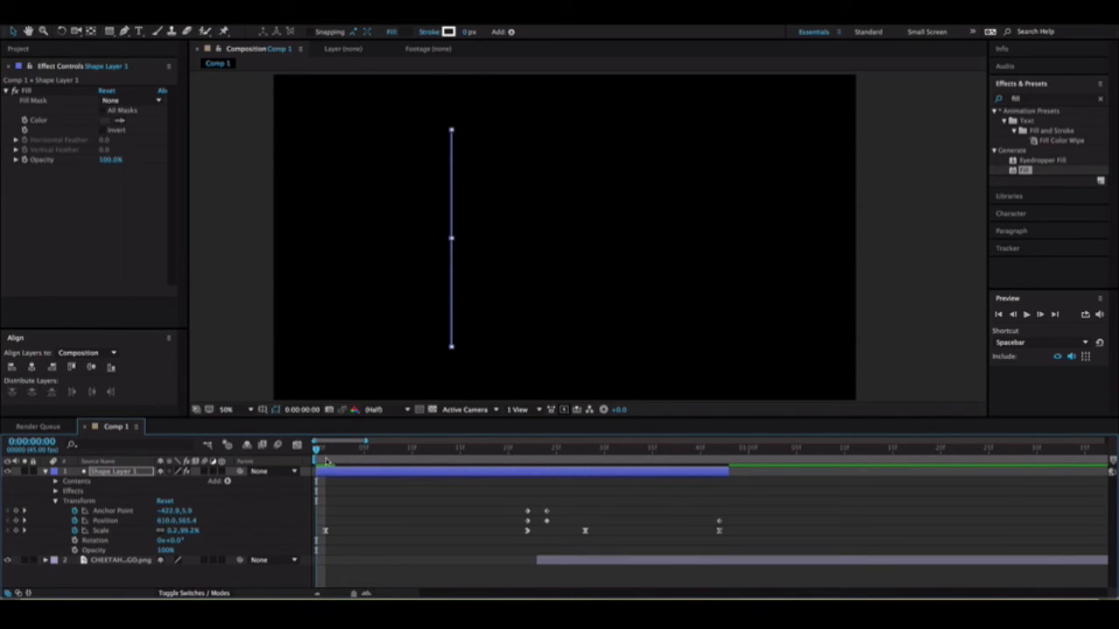
Preview the opening motion of the strokeless rectangle, return to the first frame and collapse Shape Layer 1.
key(space)
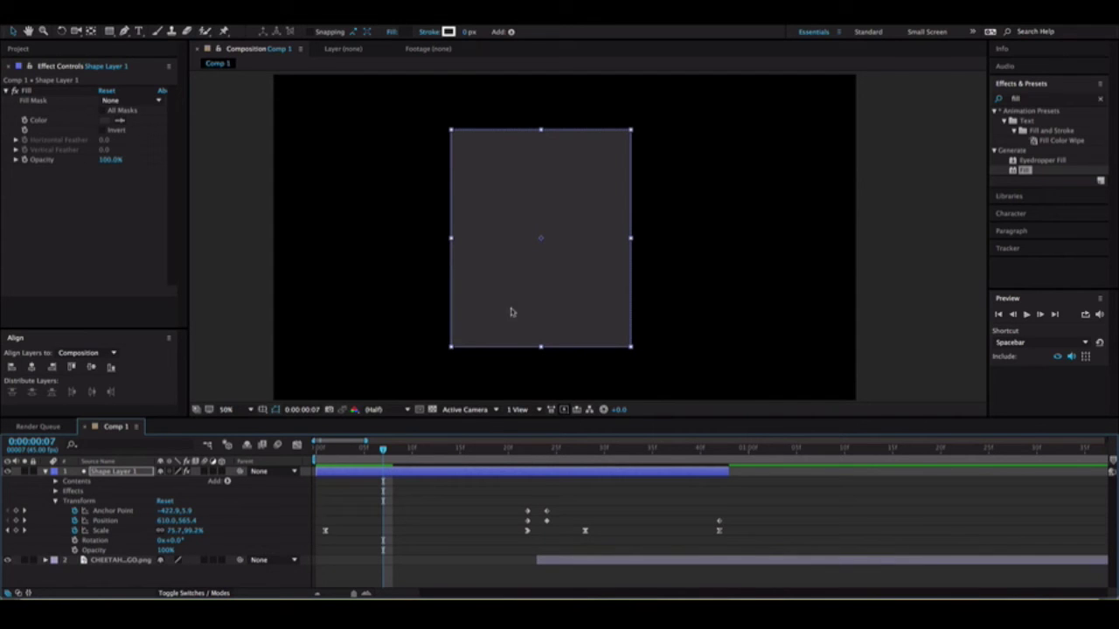
drag(372, 451, 317, 451)
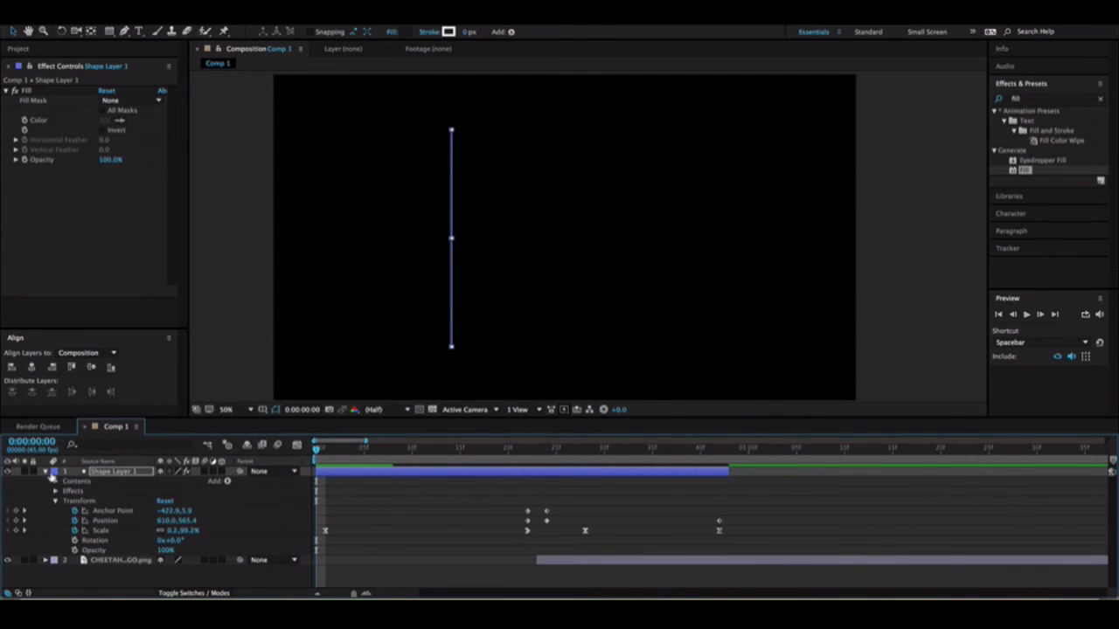
click(45, 471)
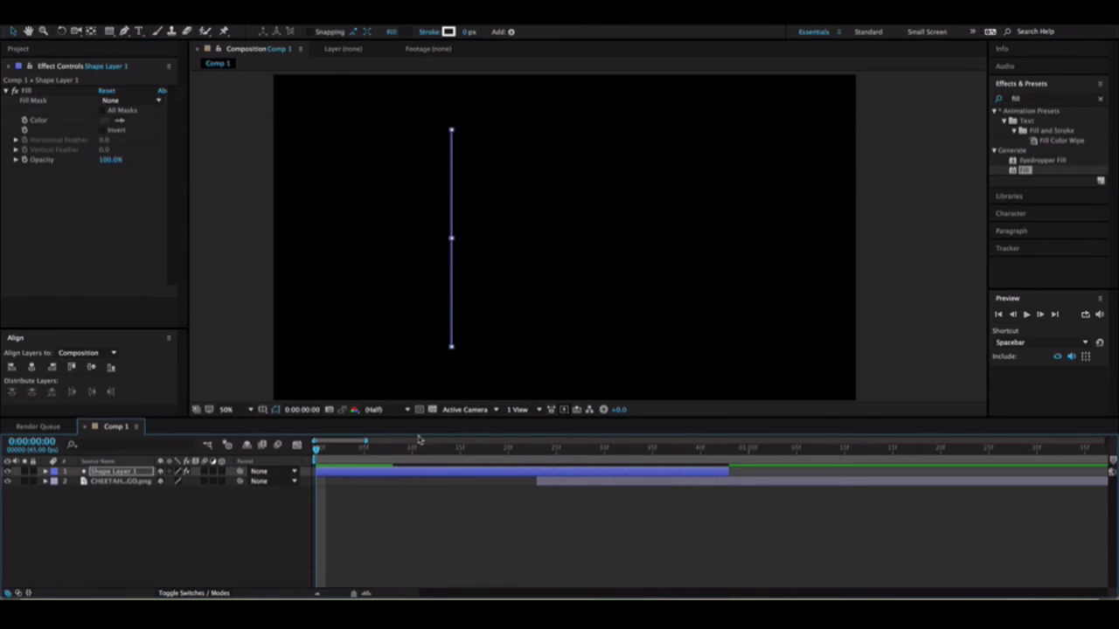
click(413, 473)
click(85, 219)
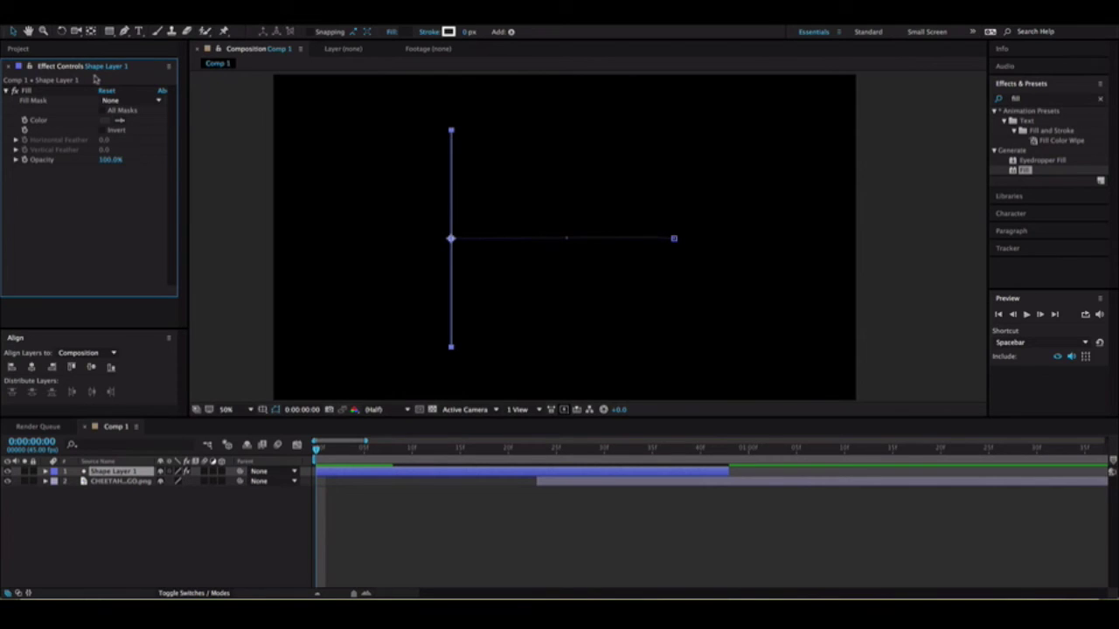
click(36, 90)
key(ctrl+d)
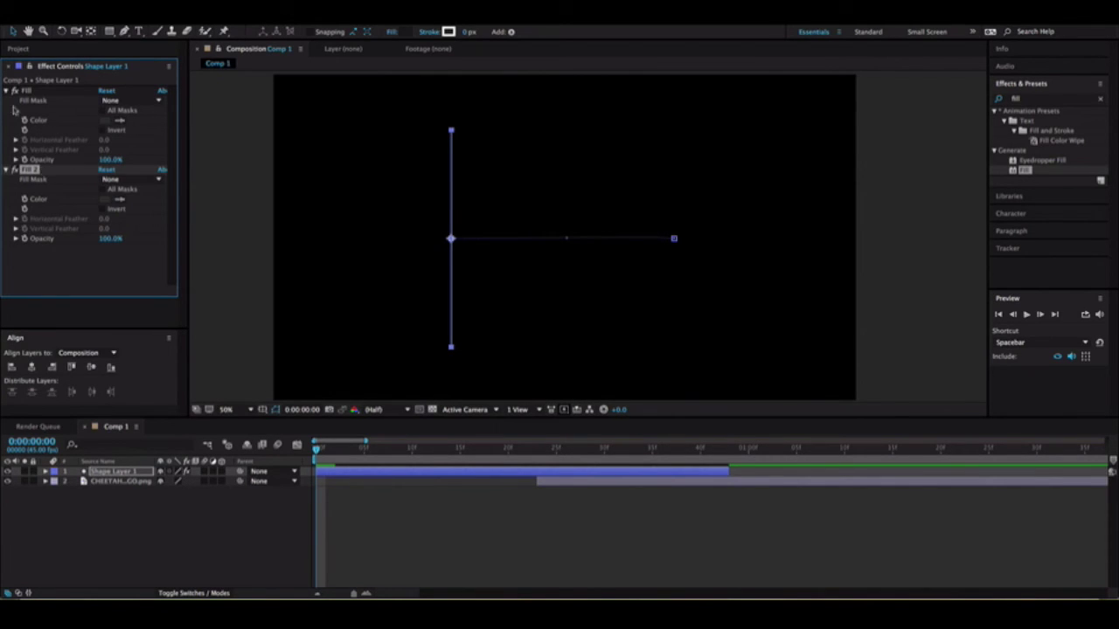
key(Delete)
Duplicate Shape Layer 1 and shift the copy to start at about frame 5.
click(405, 477)
key(ctrl+d)
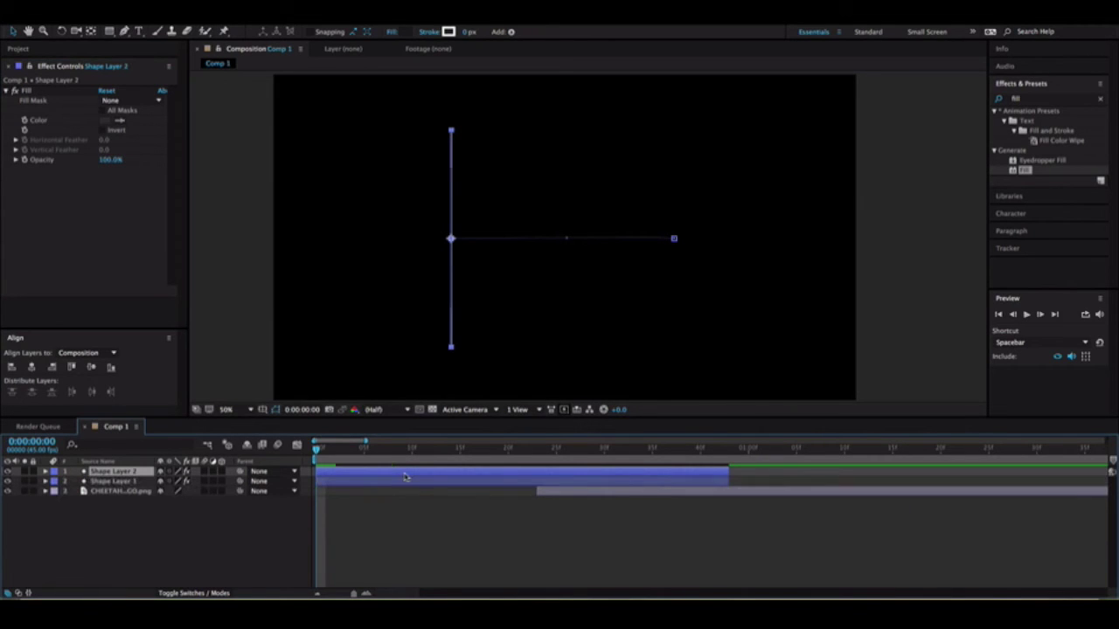
drag(405, 477, 447, 477)
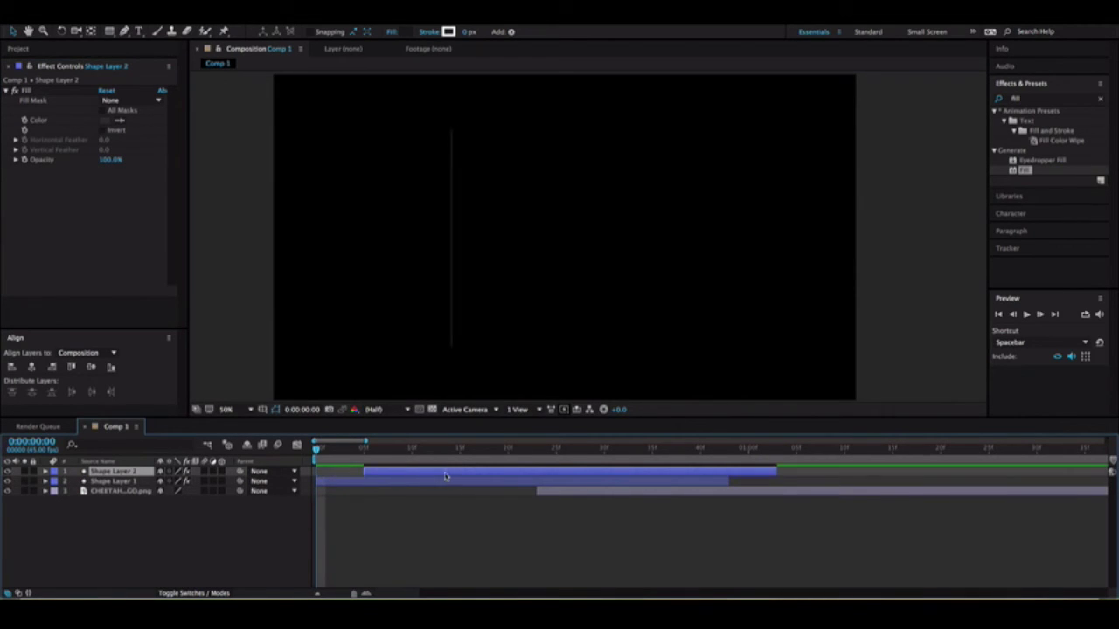
Change the Fill effect on Shape Layer 2 to bright green and move the layer's start to about frame 8.
click(107, 121)
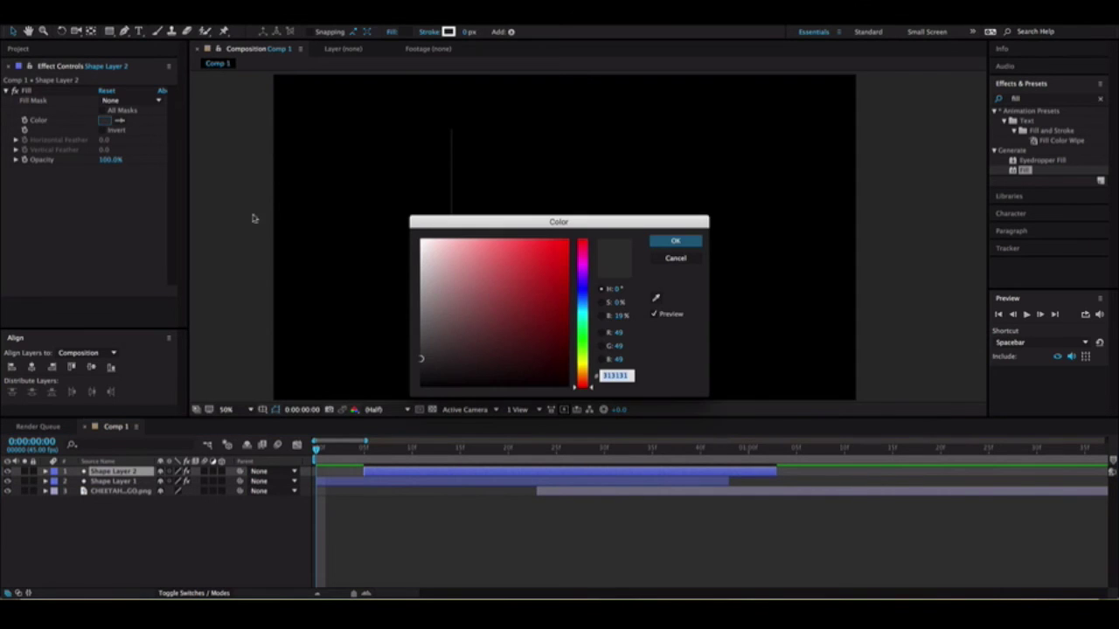
click(578, 344)
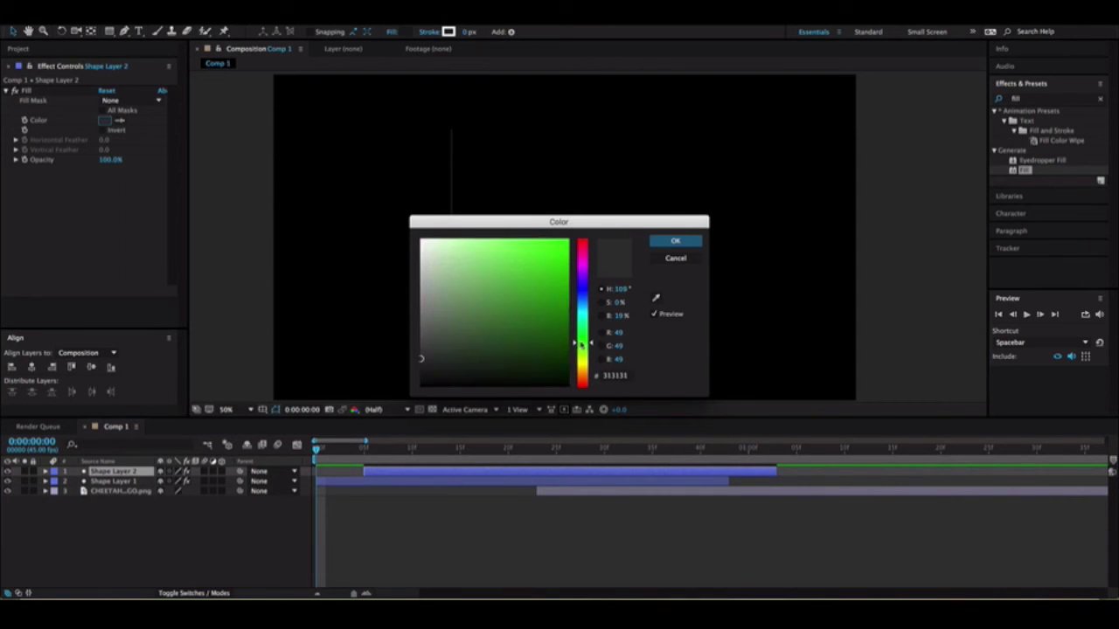
click(567, 278)
click(674, 242)
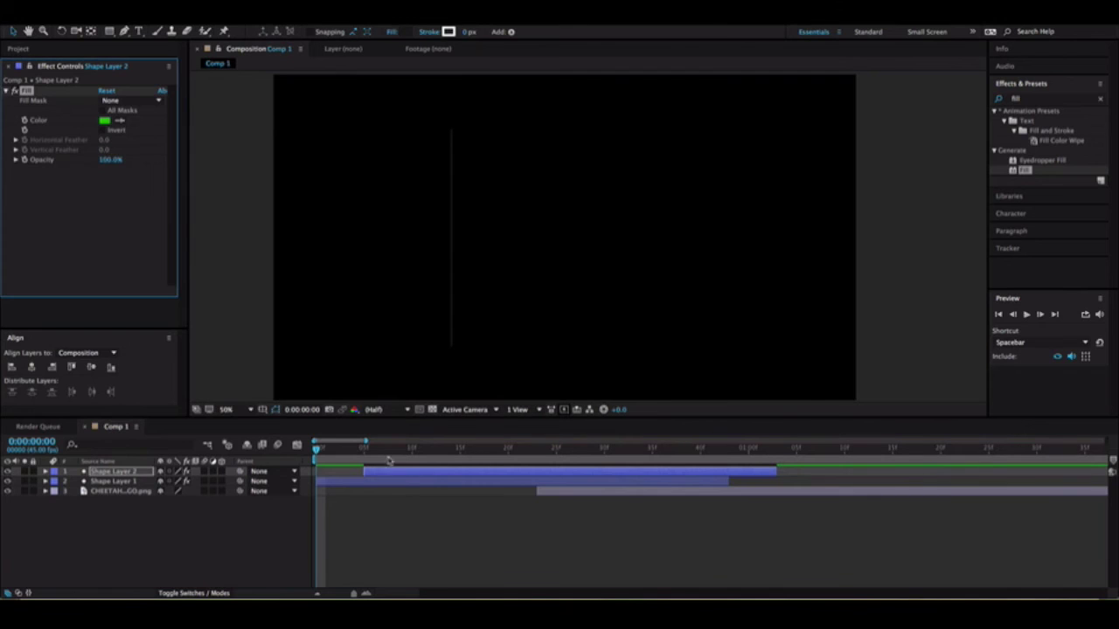
drag(399, 478, 413, 478)
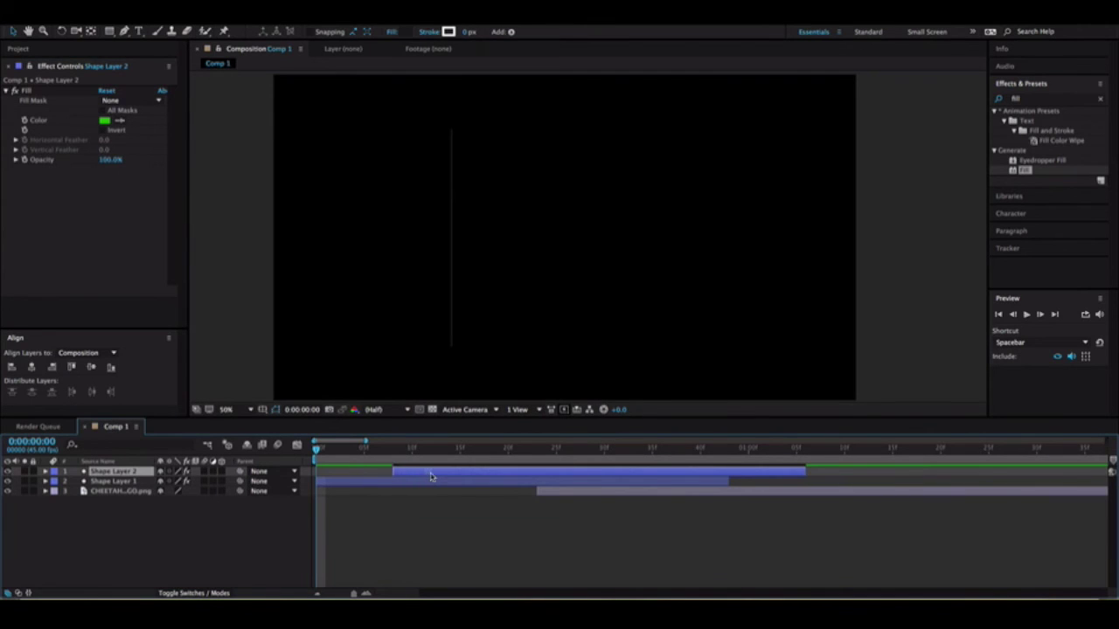
Duplicate Shape Layer 2, start the copy at about frame 17 and set its fill to light grey DDDDDD.
key(ctrl+d)
drag(430, 474, 515, 475)
click(105, 119)
click(407, 261)
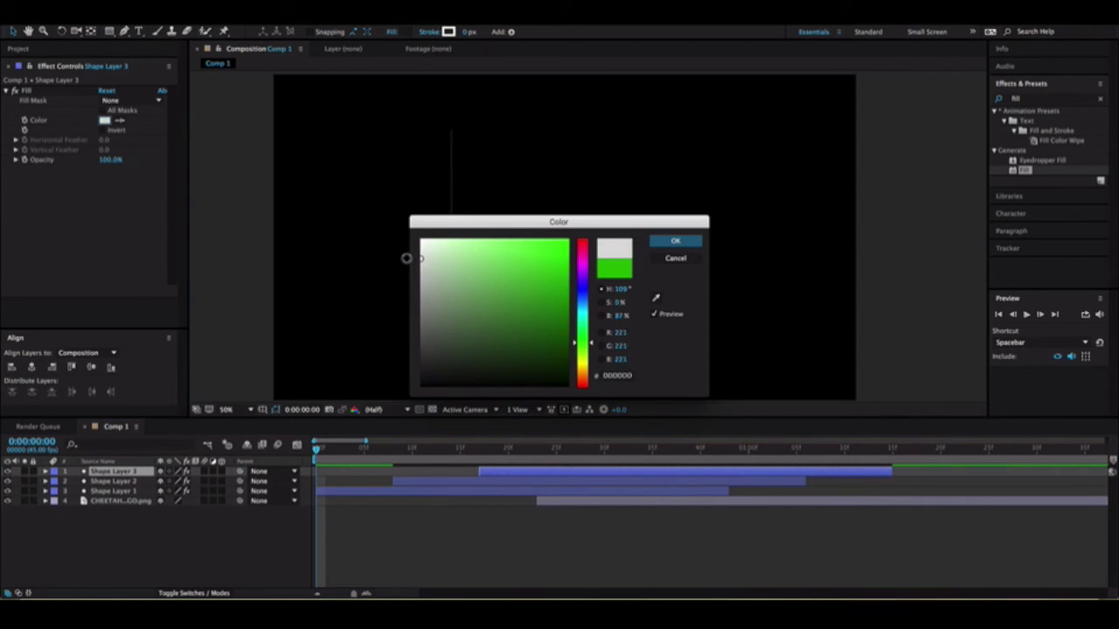
click(656, 243)
Place Shape Layer 3 below Shape Layer 2 and swap their timing, with light grey starting at about frame 8 and green at frame 17.
drag(123, 472, 121, 487)
mouse_move(600, 483)
mouse_down()
mouse_move(511, 484)
mouse_move(603, 477)
mouse_up()
Preview the three staggered rectangles from the beginning and return the playhead to the first frame.
key(space)
key(space)
click(1029, 315)
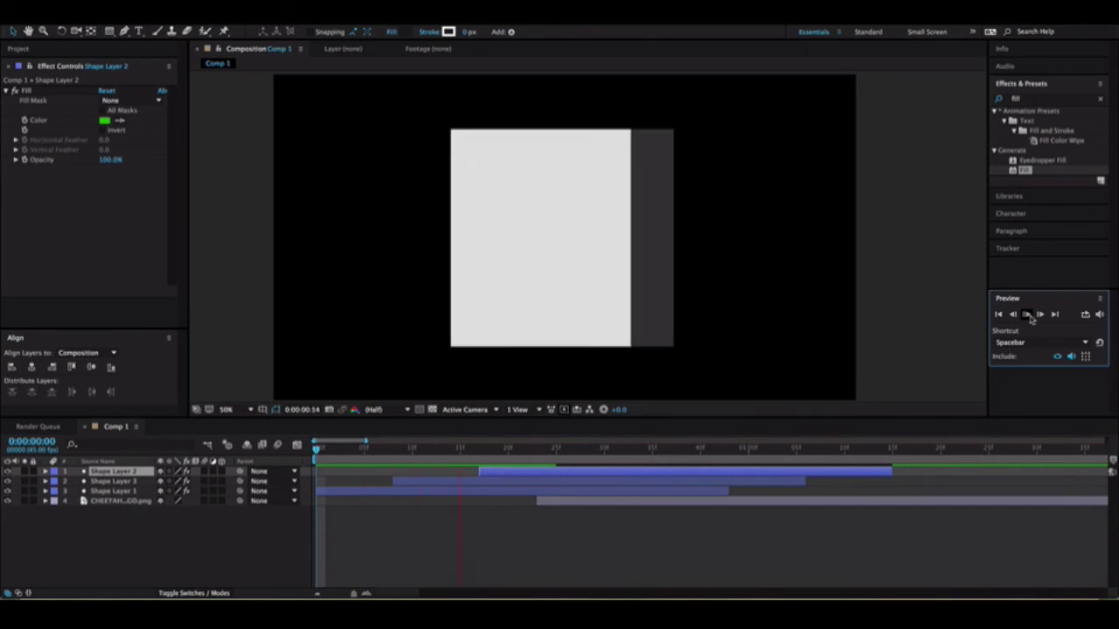
click(893, 450)
drag(894, 454, 247, 422)
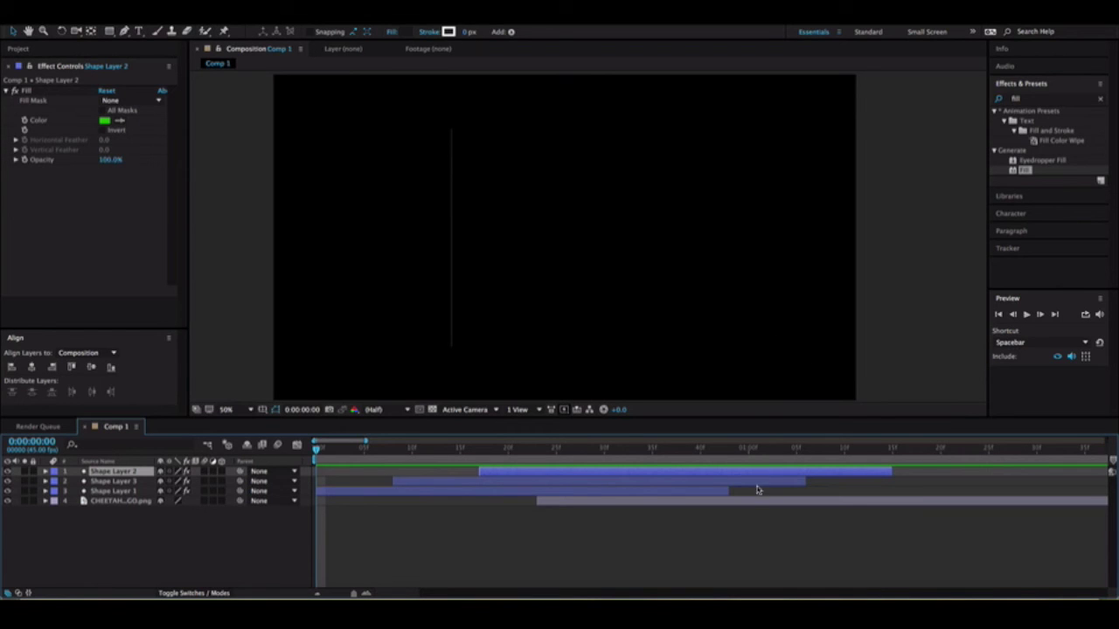
Duplicate all three shape layers and move the copies so the first one starts at about 2 seconds, keeping their stagger.
click(428, 490)
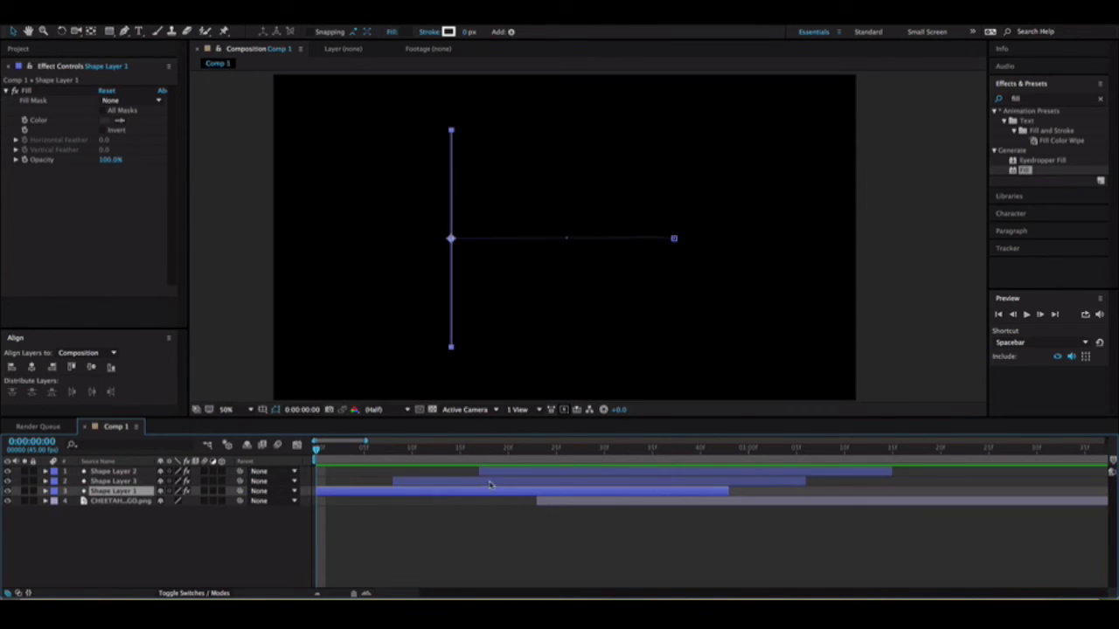
shift+click(492, 482)
shift+click(519, 472)
key(ctrl+d)
drag(451, 513, 982, 511)
drag(773, 503, 290, 469)
drag(408, 512, 479, 507)
drag(849, 512, 753, 511)
key(ctrl+z)
Trim the end of the Cheetah Works logo layer to 0:00:02:30, where the green rectangle fully covers it.
click(826, 531)
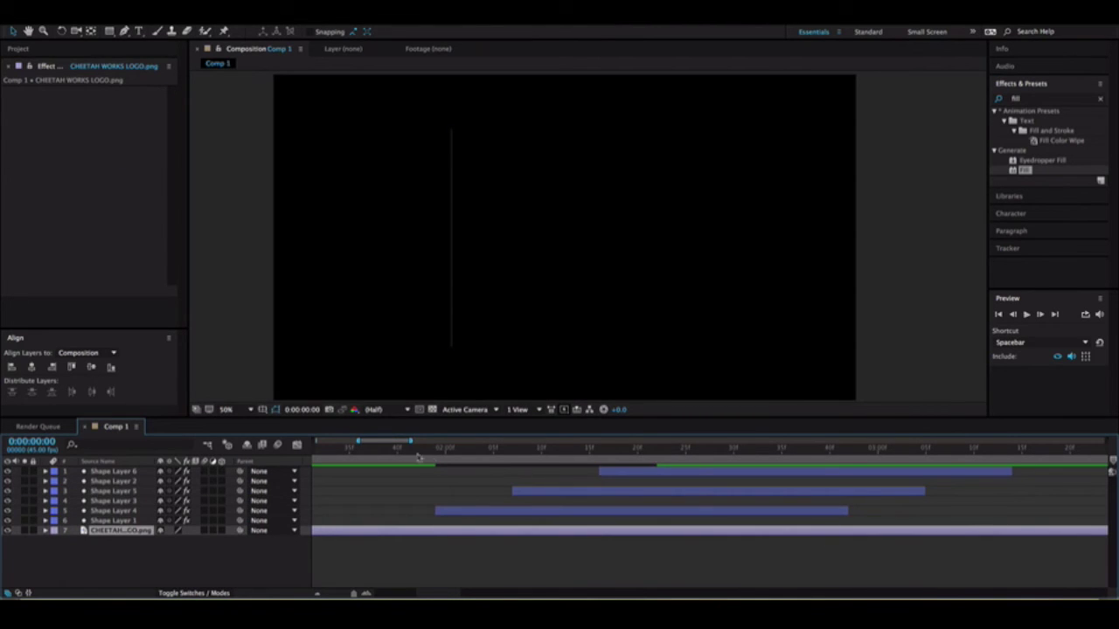
drag(410, 440, 1114, 439)
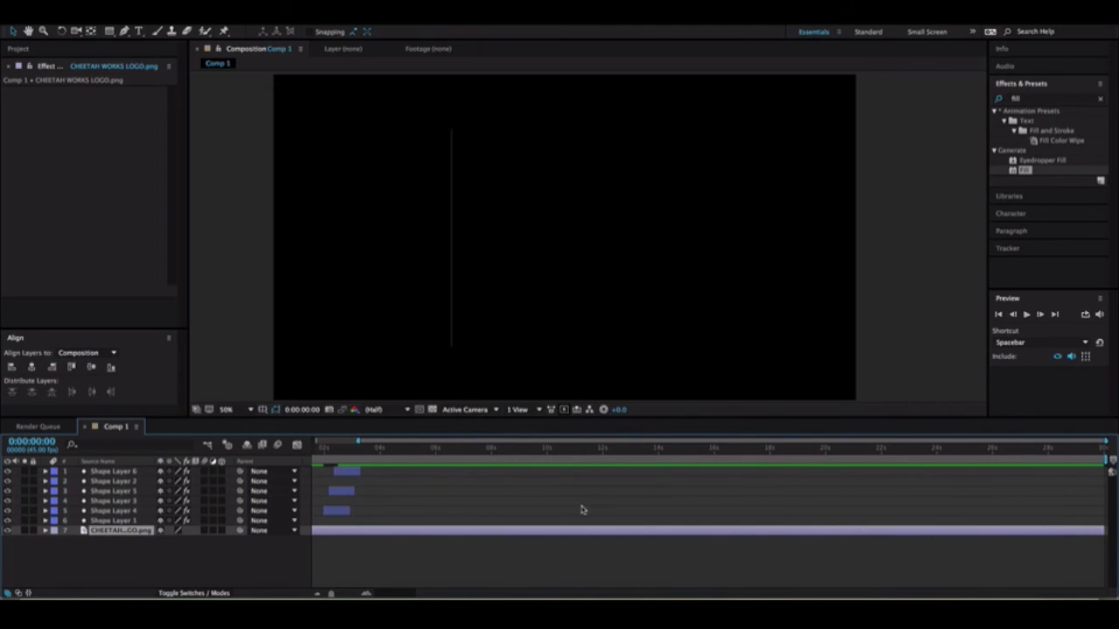
click(344, 449)
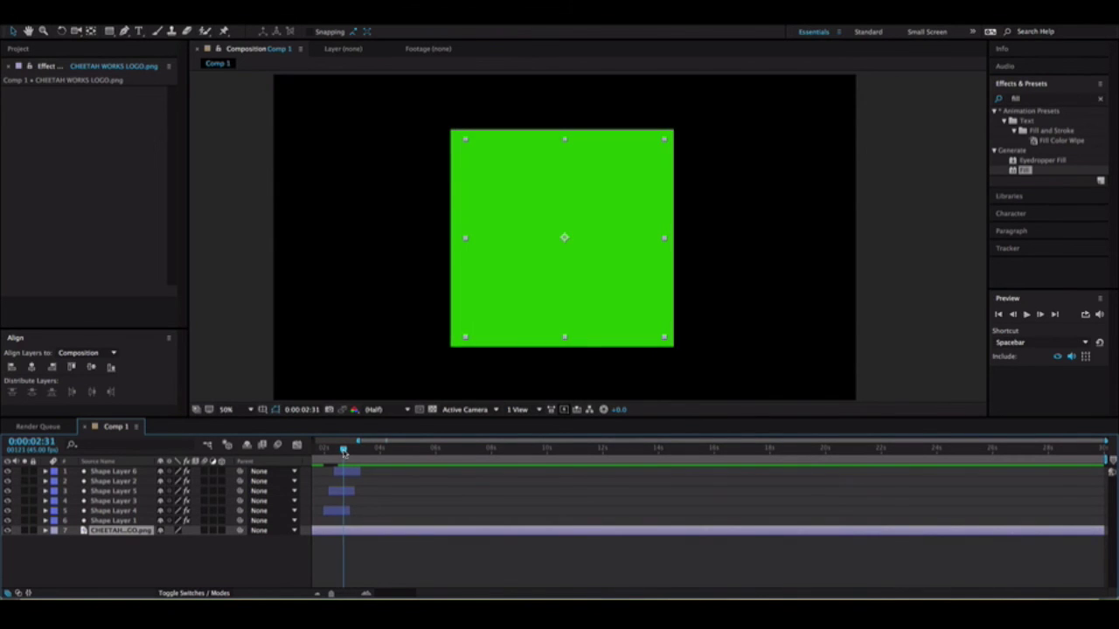
drag(1073, 531, 344, 530)
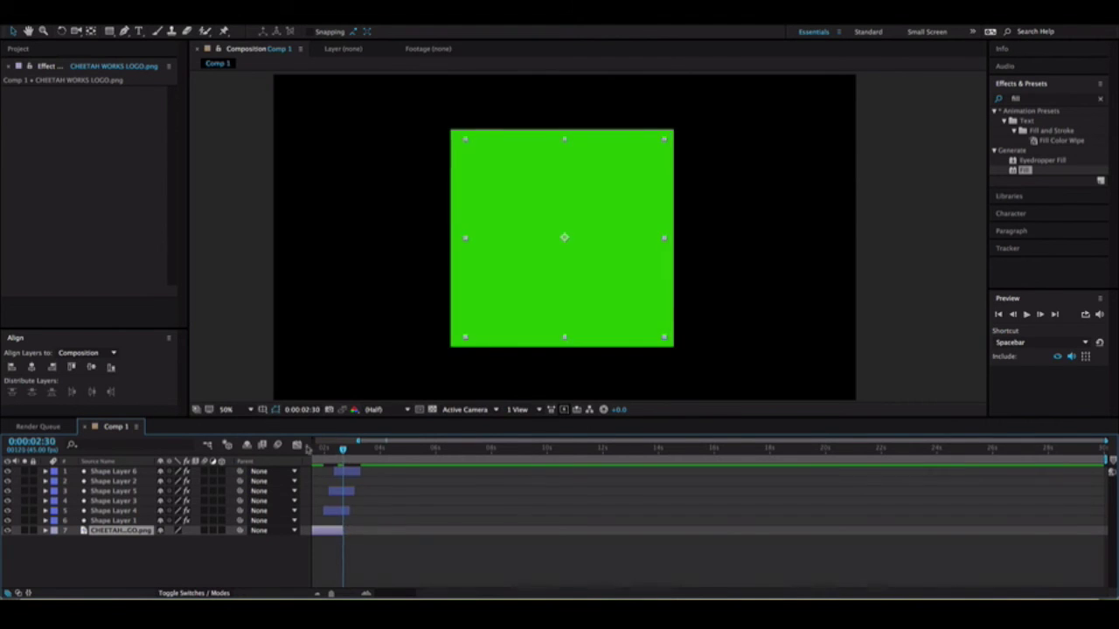
Preview the full logo reveal and exit from the first frame, then return the playhead to the start.
click(309, 450)
click(1029, 316)
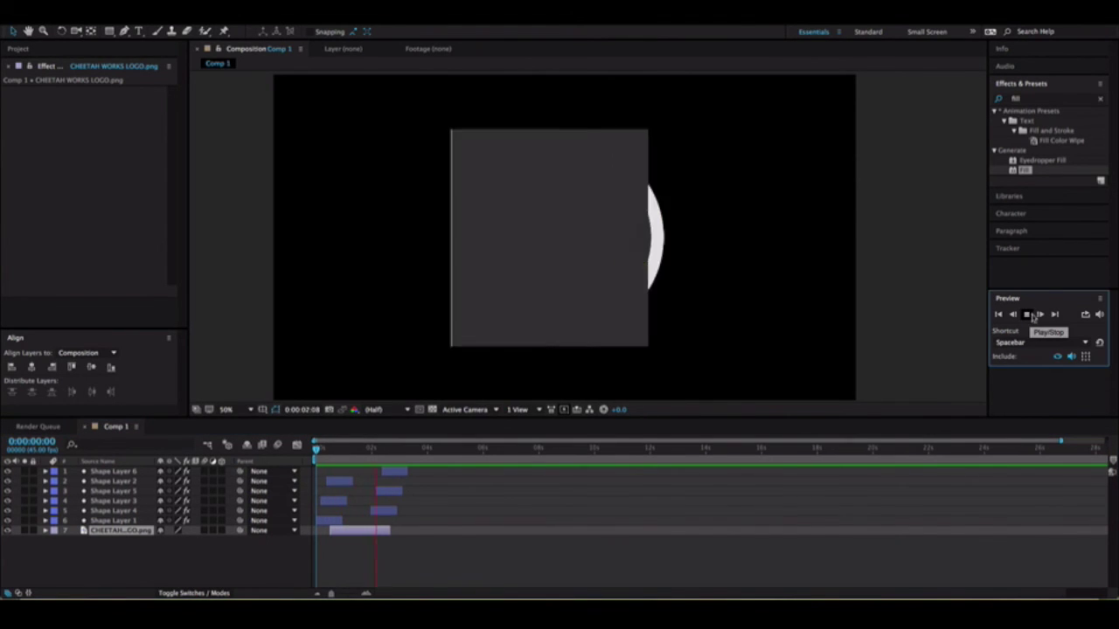
click(1028, 315)
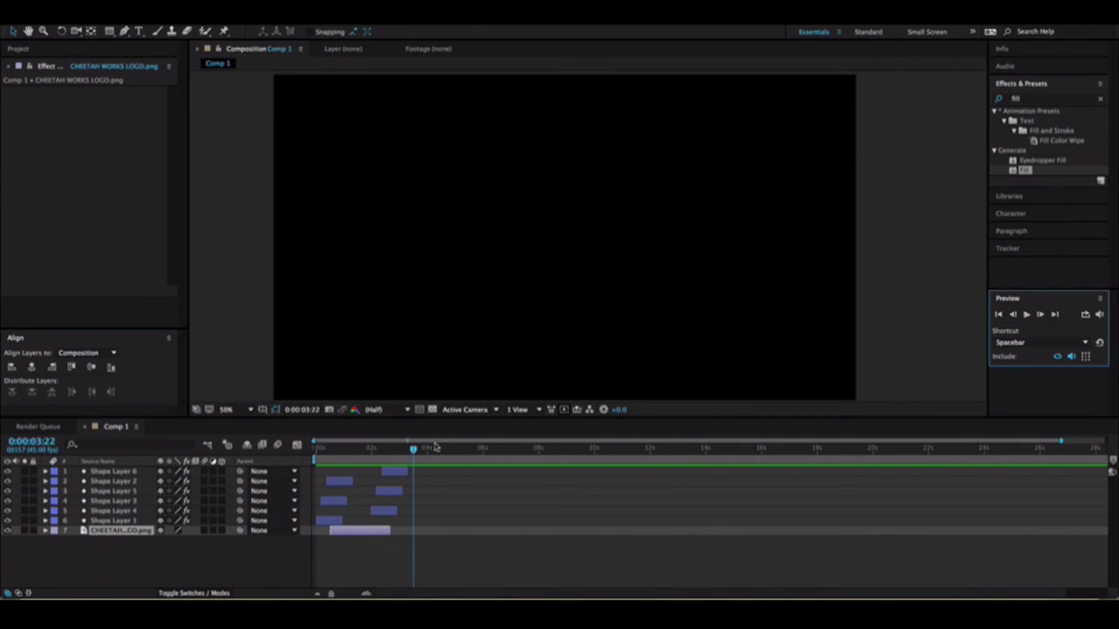
drag(412, 453, 297, 447)
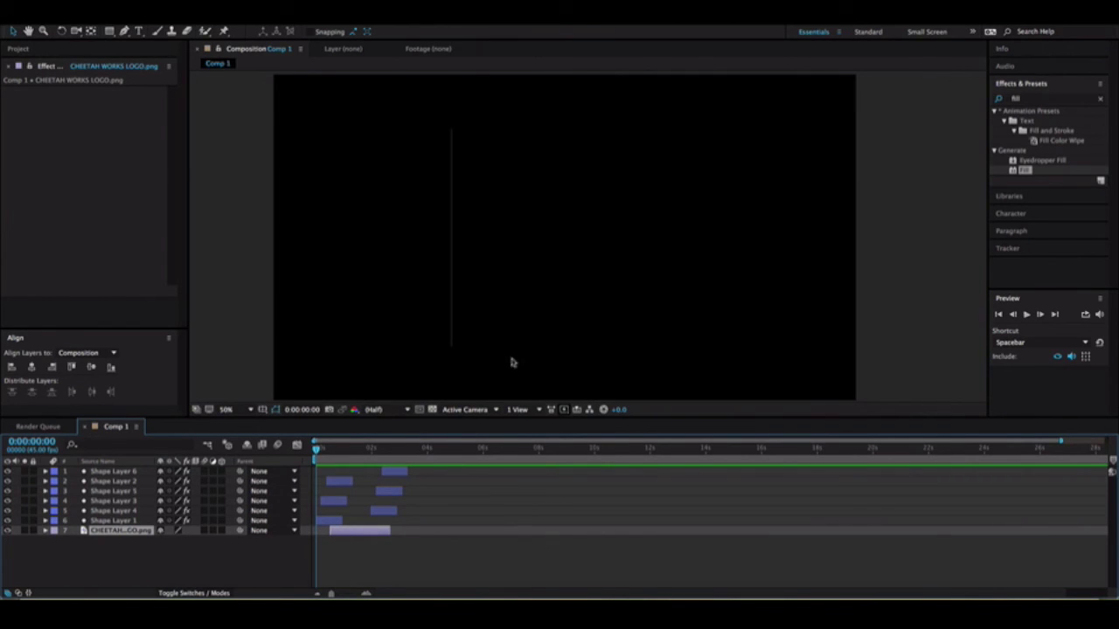
Turn on the transparency grid for the composition and deselect all layers at the first frame.
click(433, 411)
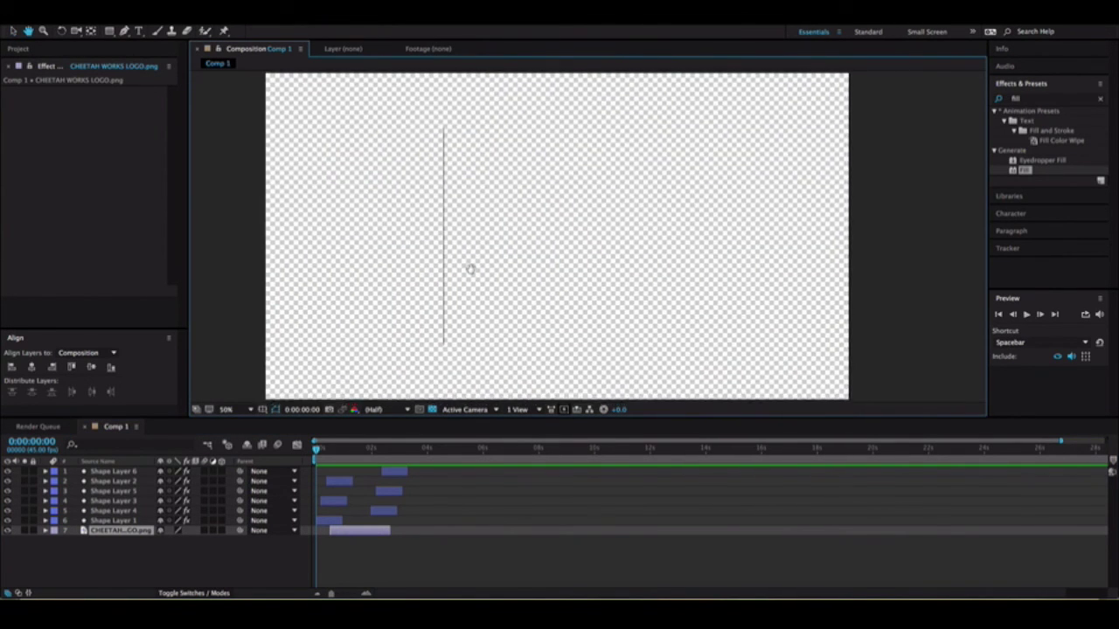
drag(331, 450, 294, 456)
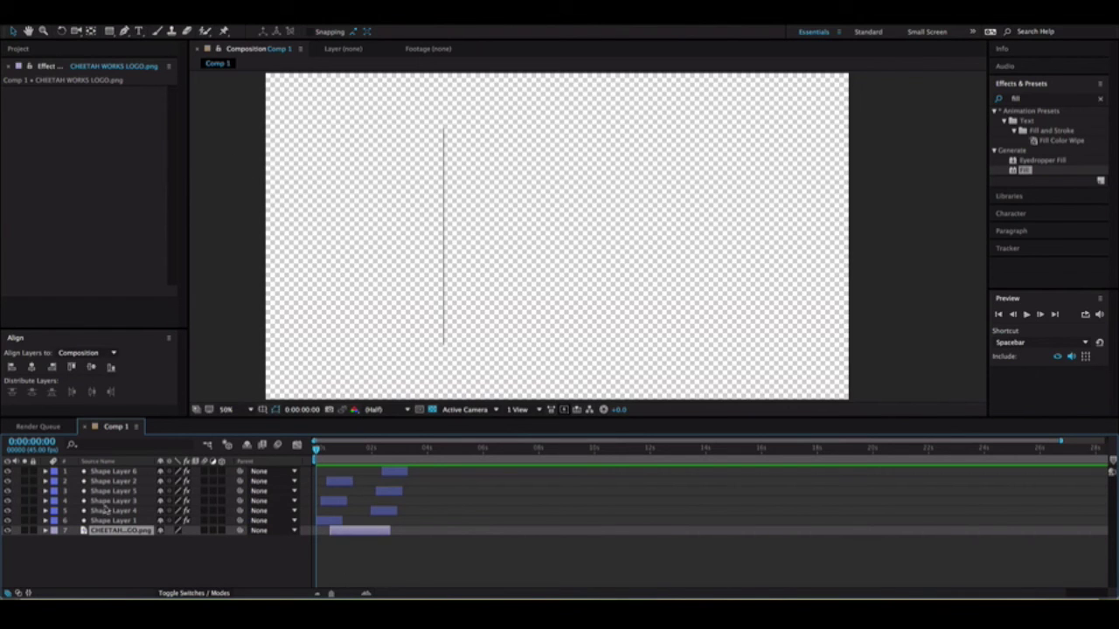
mouse_move(151, 533)
mouse_down()
mouse_move(159, 500)
mouse_move(145, 532)
mouse_up()
click(220, 306)
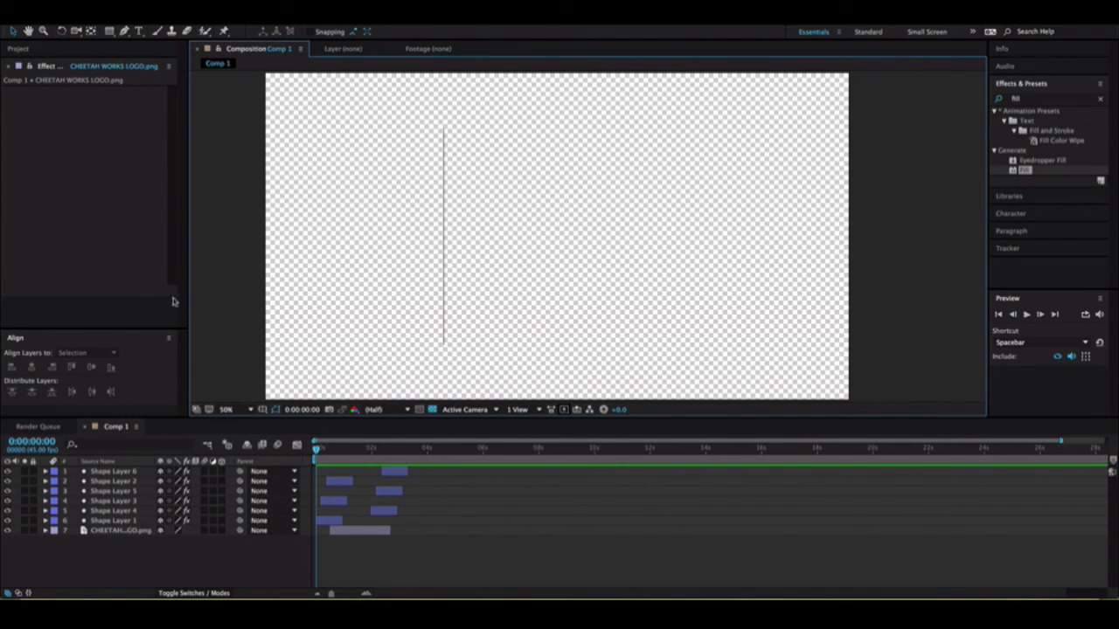
Add Comp 1 to the render queue for export.
click(114, 12)
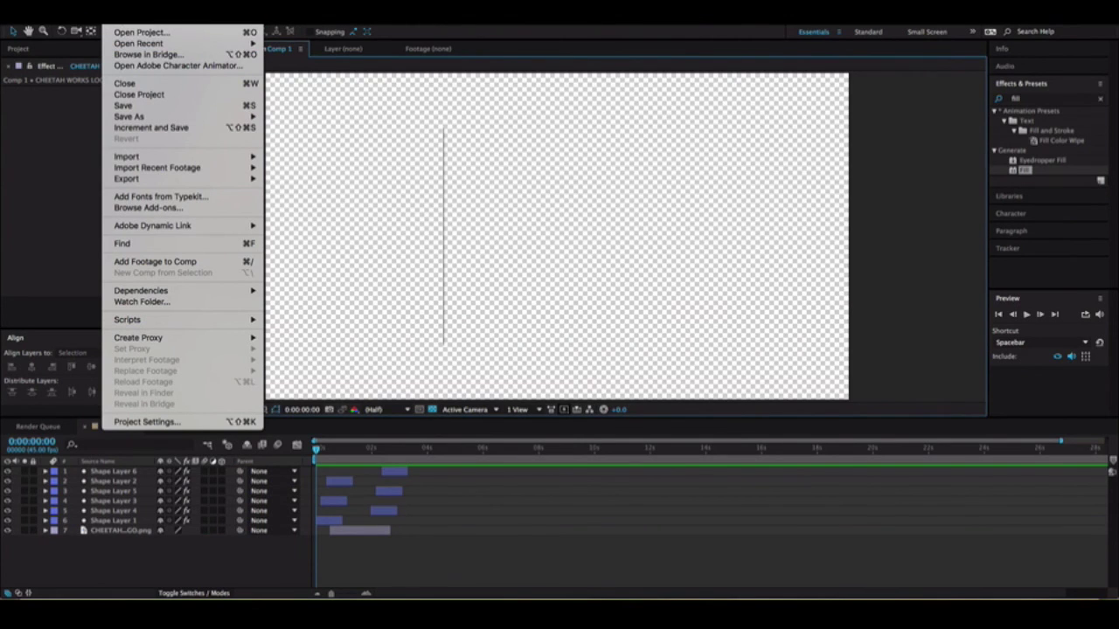
mouse_move(148, 180)
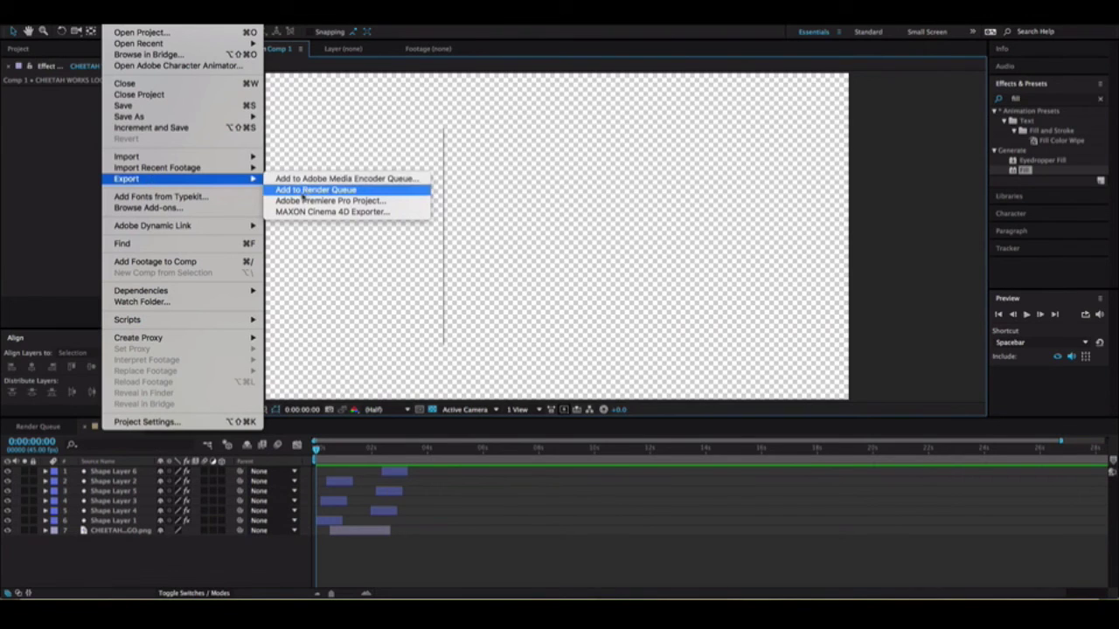
click(306, 189)
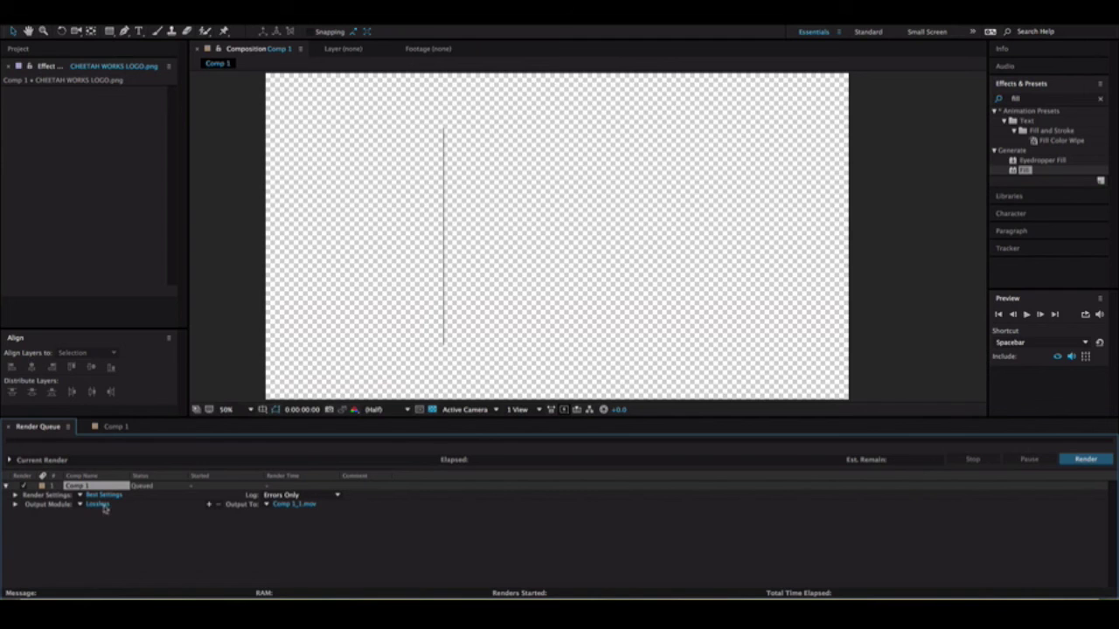
Set the queued item's output module to QuickTime format with RGB + Alpha channels and accept the settings.
click(114, 505)
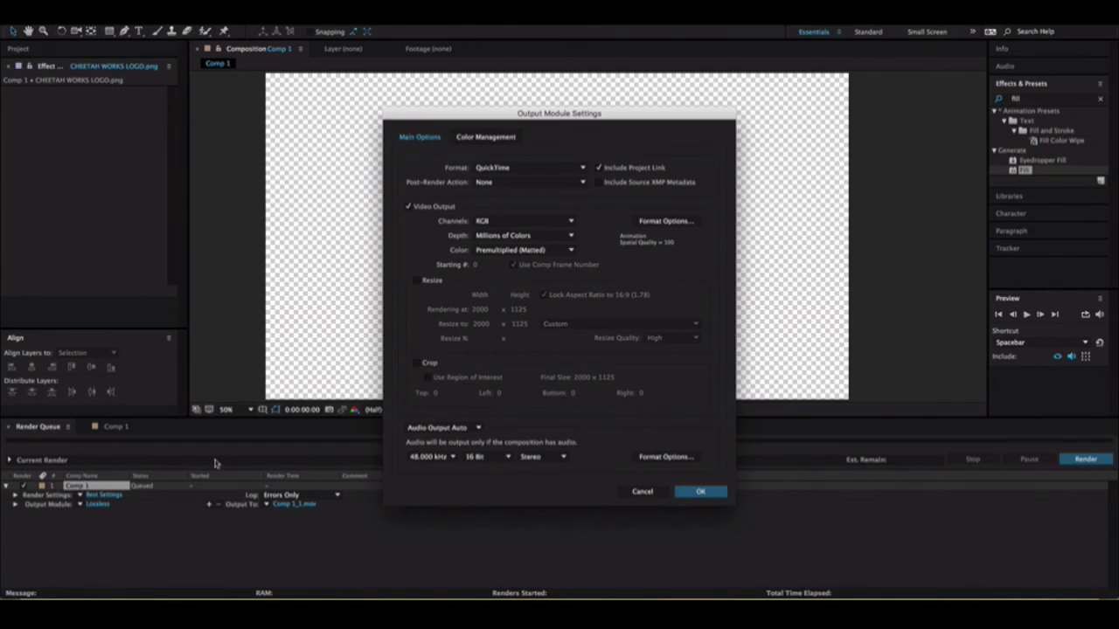
click(524, 221)
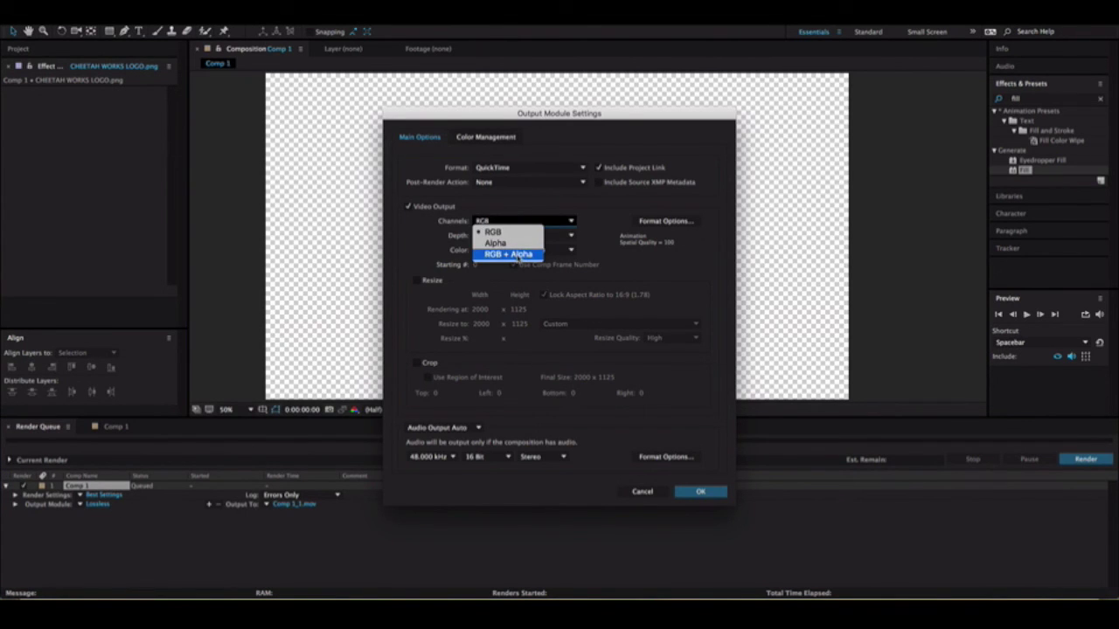
click(519, 254)
click(516, 168)
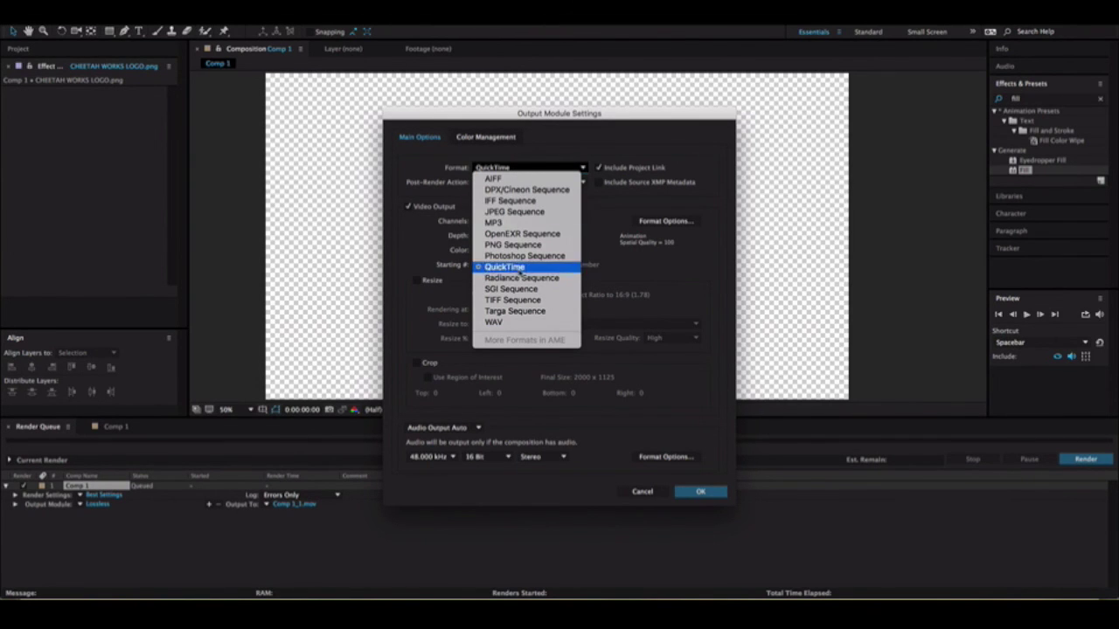
click(535, 167)
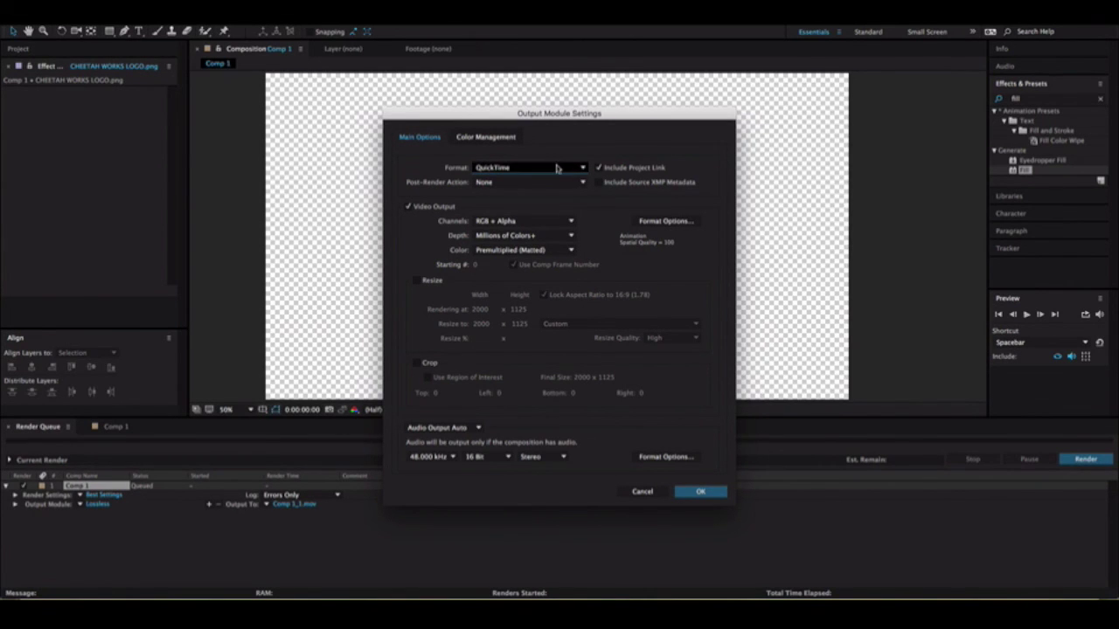
click(545, 222)
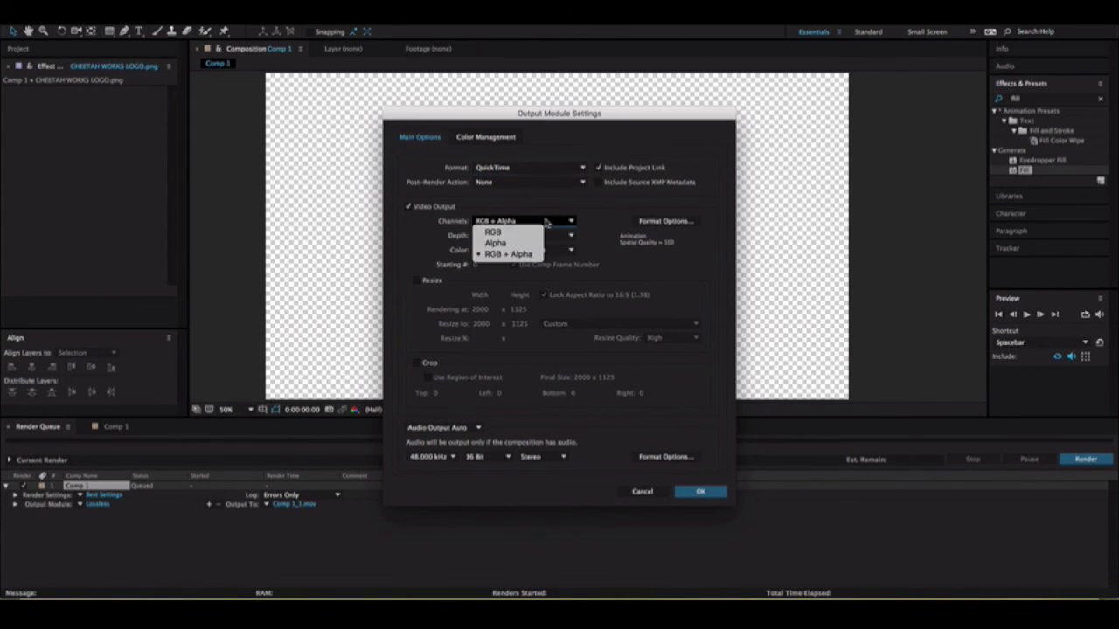
click(544, 253)
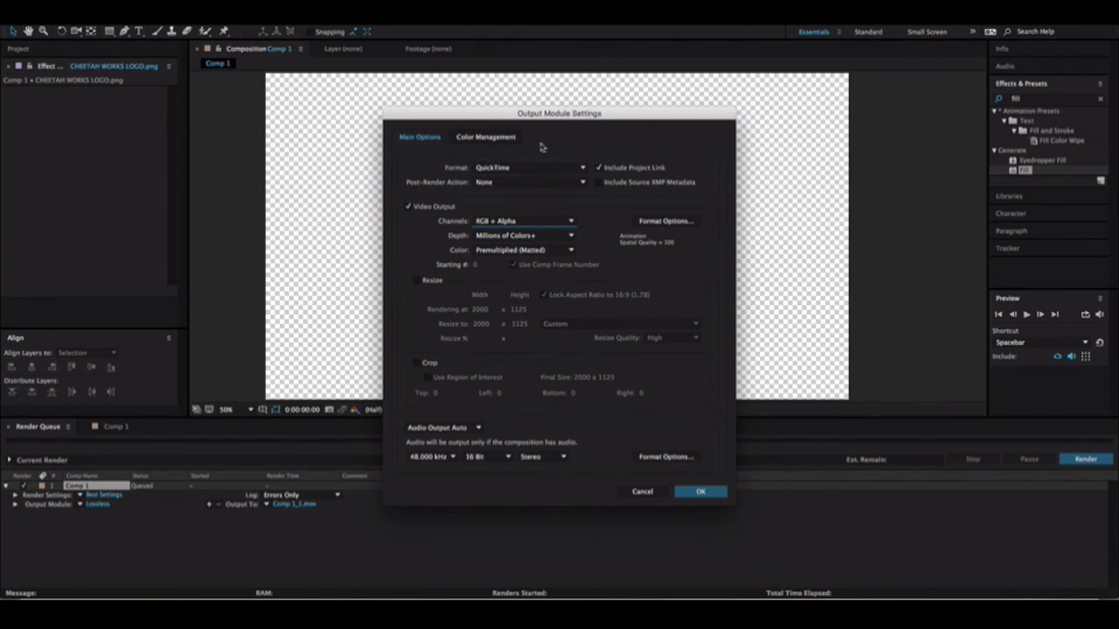
click(505, 221)
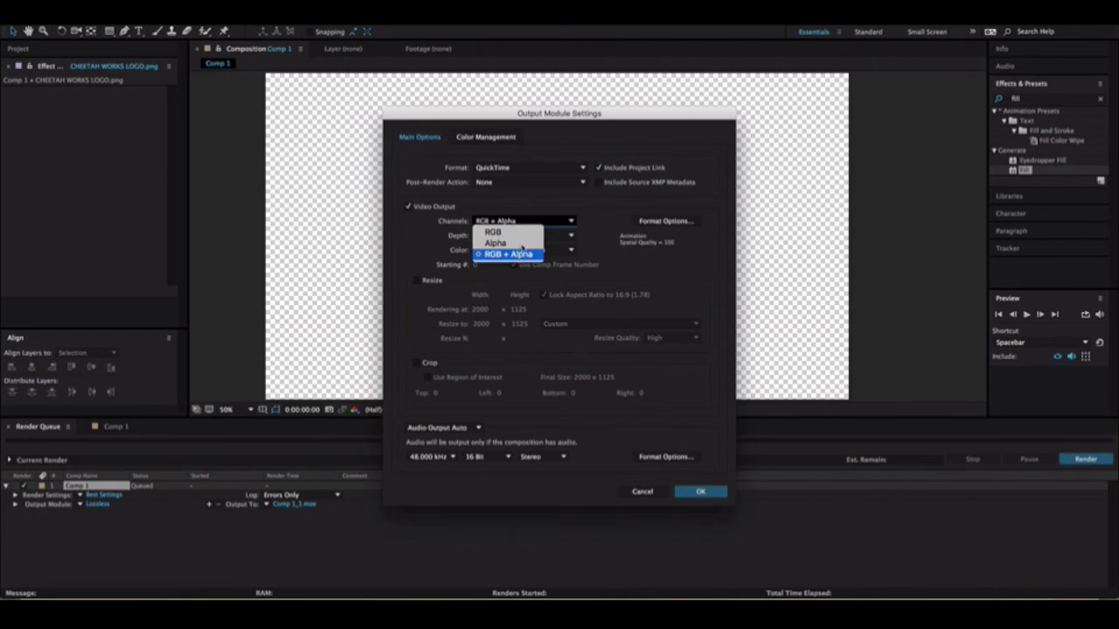
click(520, 254)
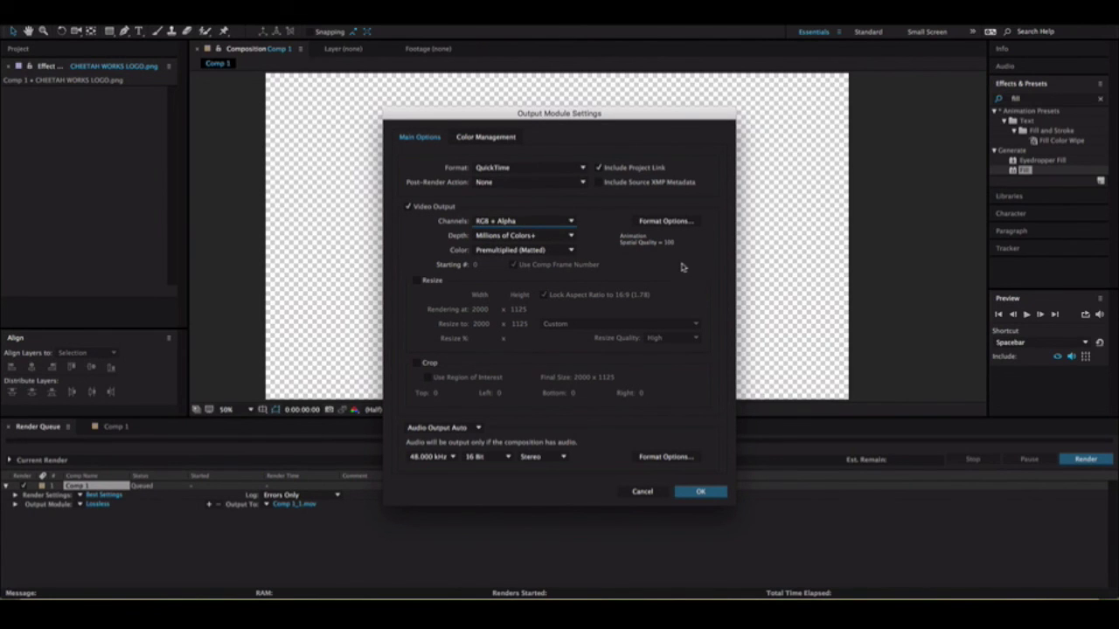
click(700, 491)
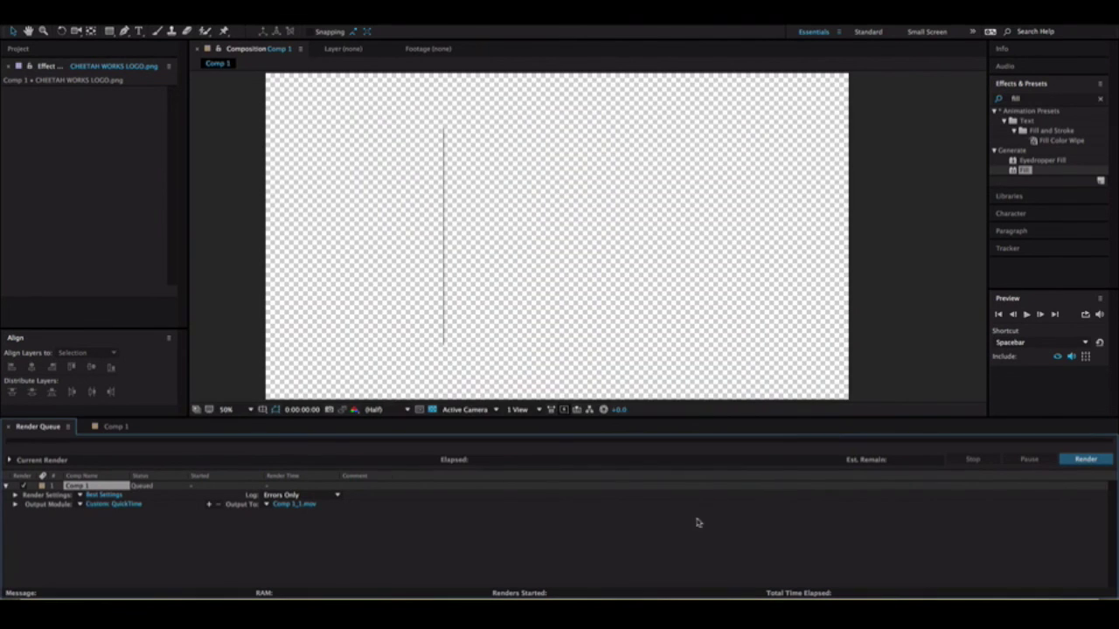
Shorten Comp 1's work area to end just after the last rectangle layer, and return to the render queue.
click(106, 428)
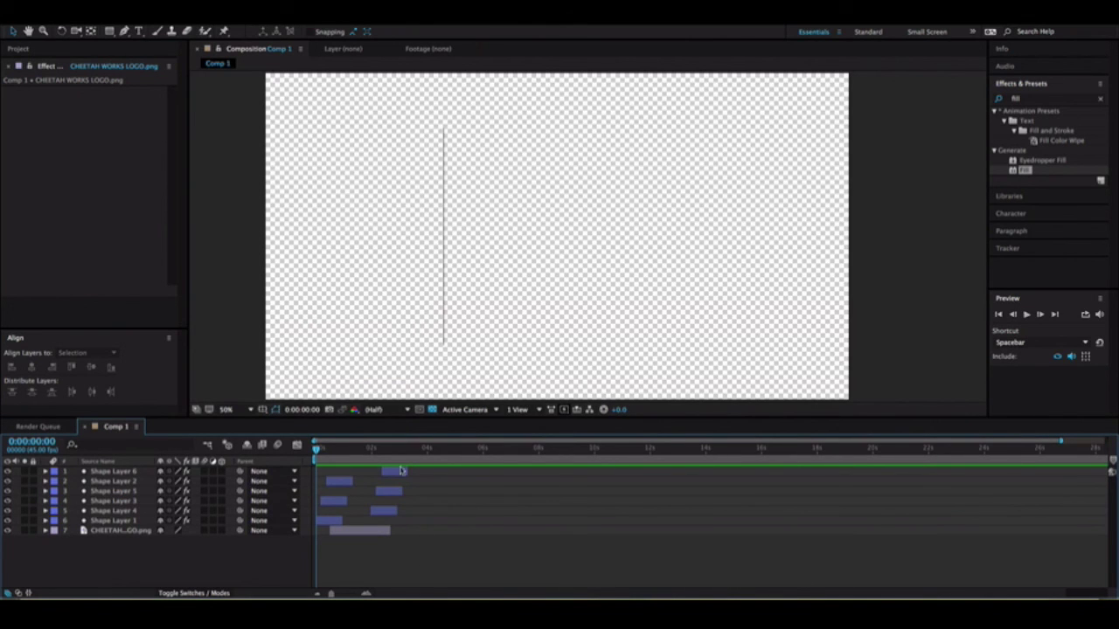
drag(1064, 446, 407, 450)
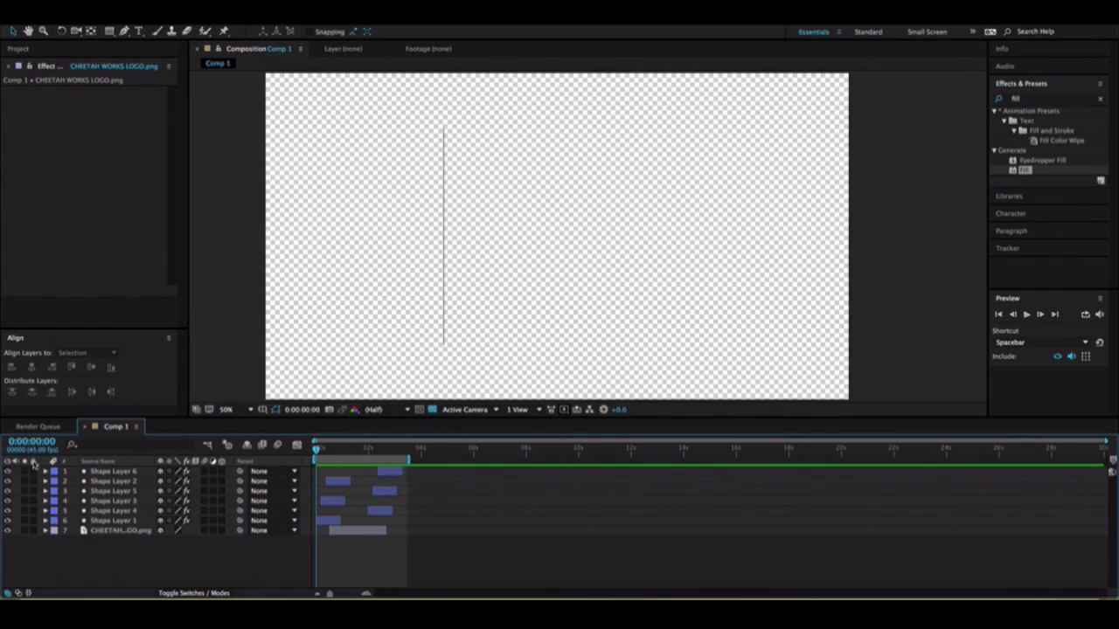
click(38, 426)
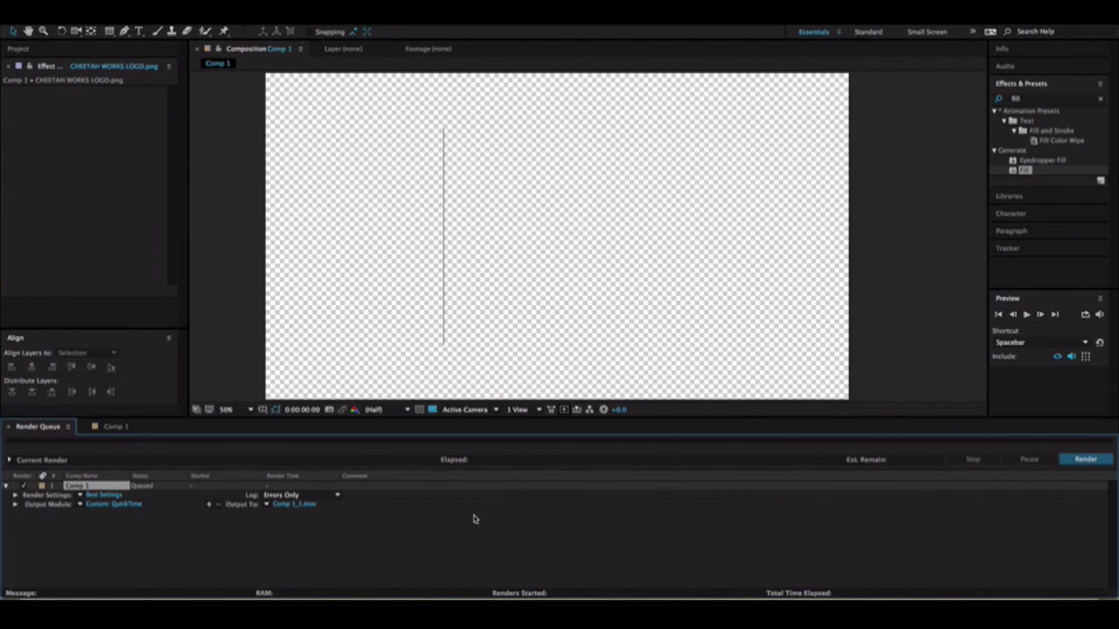
Accept the render settings, render Comp 1 to Comp 1_1.mov and stop the render after about five seconds of footage.
click(85, 428)
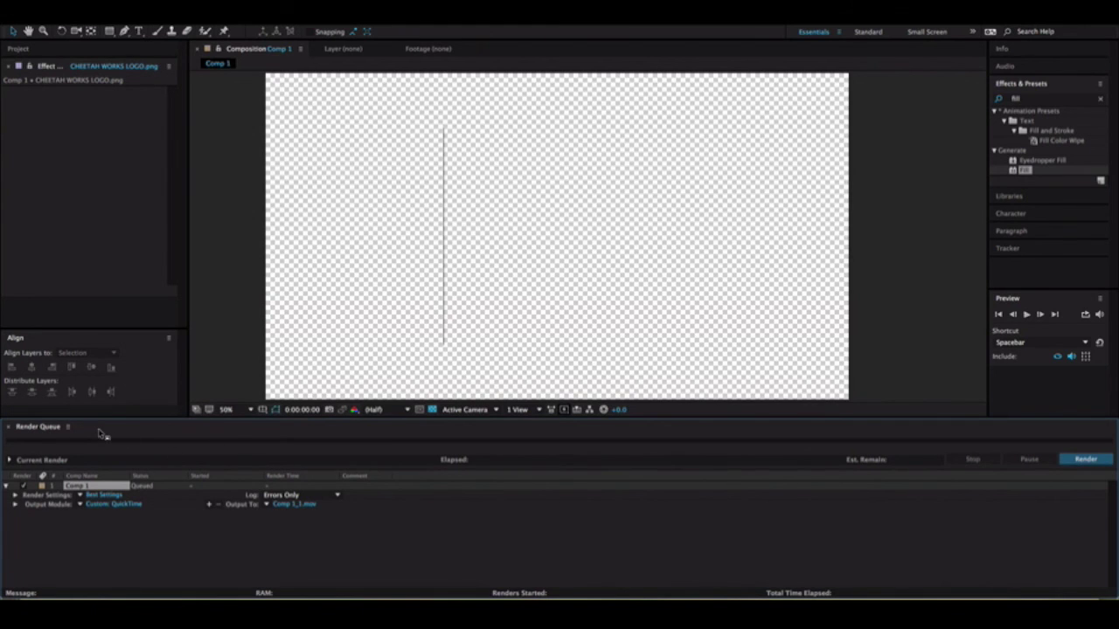
click(103, 495)
click(712, 455)
click(1082, 459)
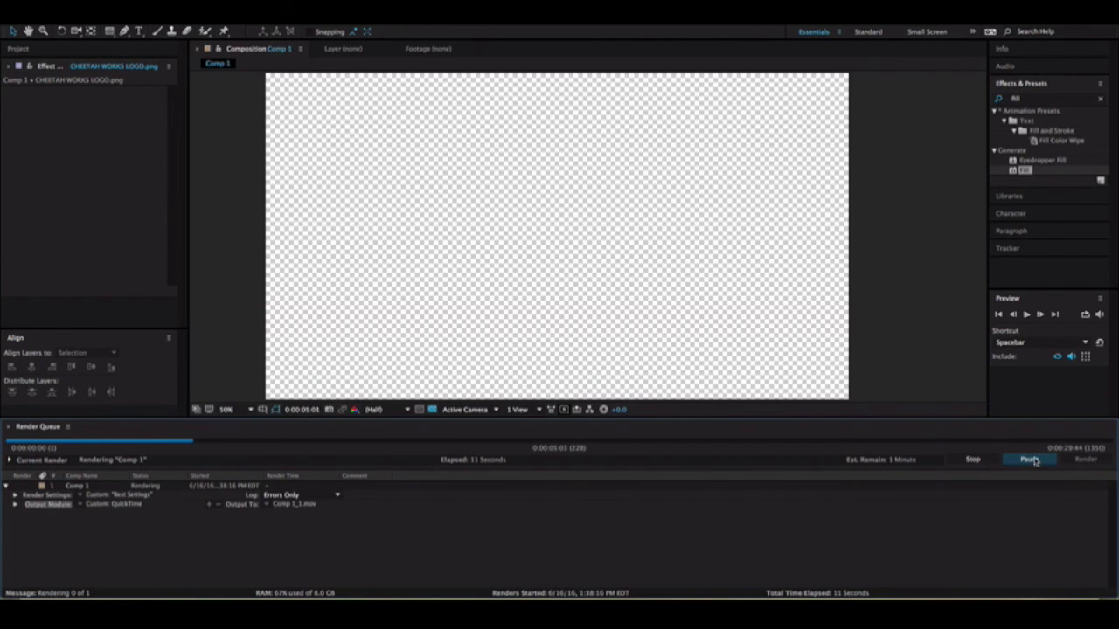
click(972, 460)
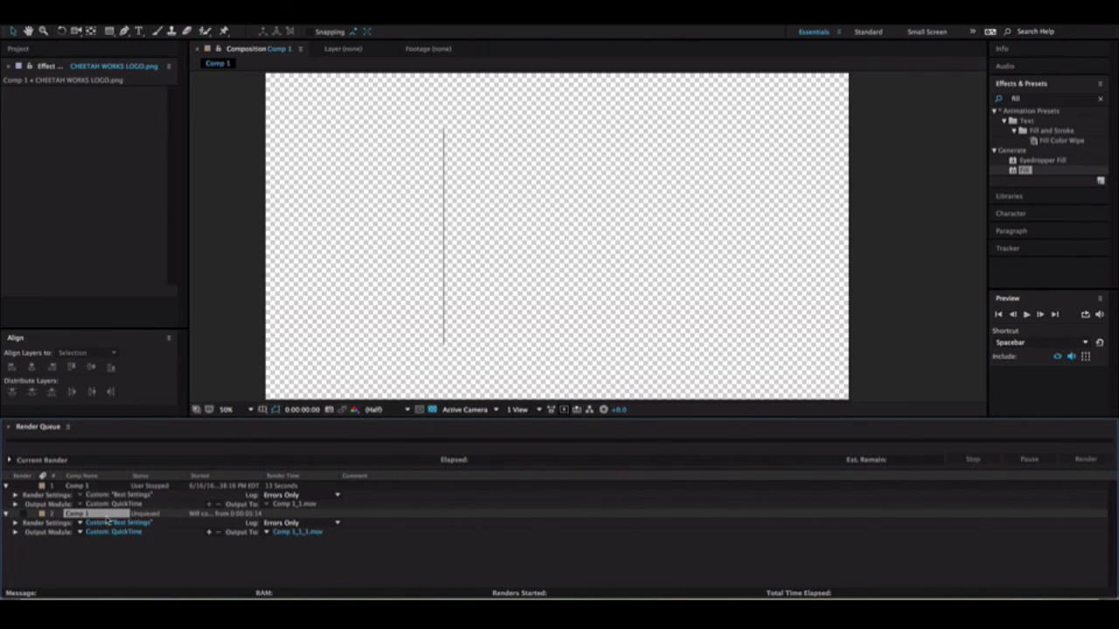
Switch to Finder and open the rendered Comp 1_1.mov from the Movies folder.
click(42, 598)
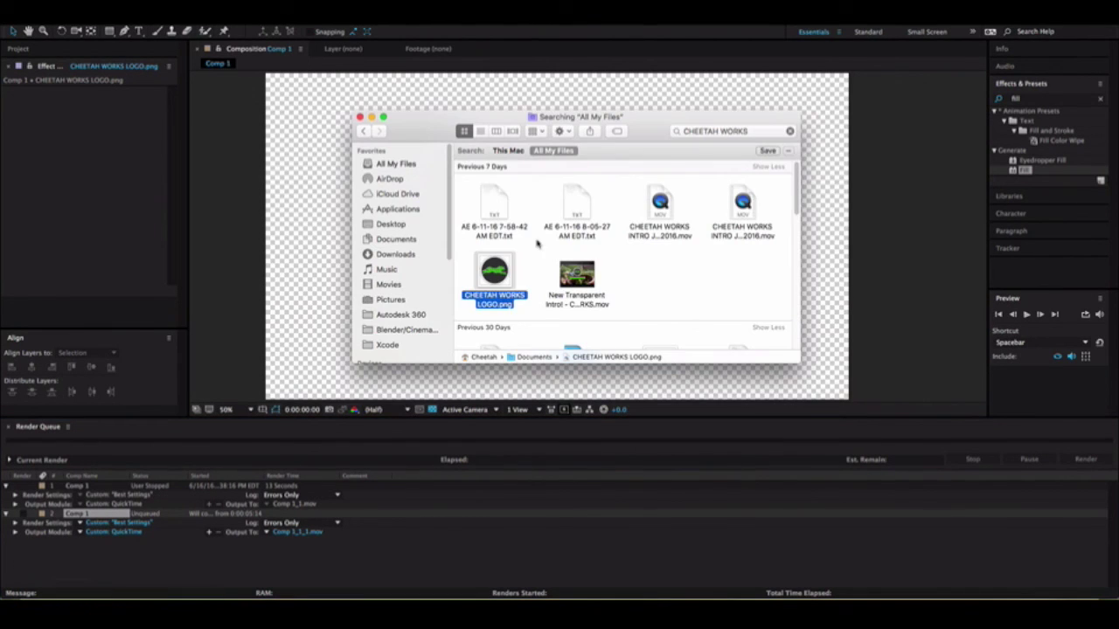
key(Up)
scroll(704, 269, down, 2)
scroll(703, 269, up, 2)
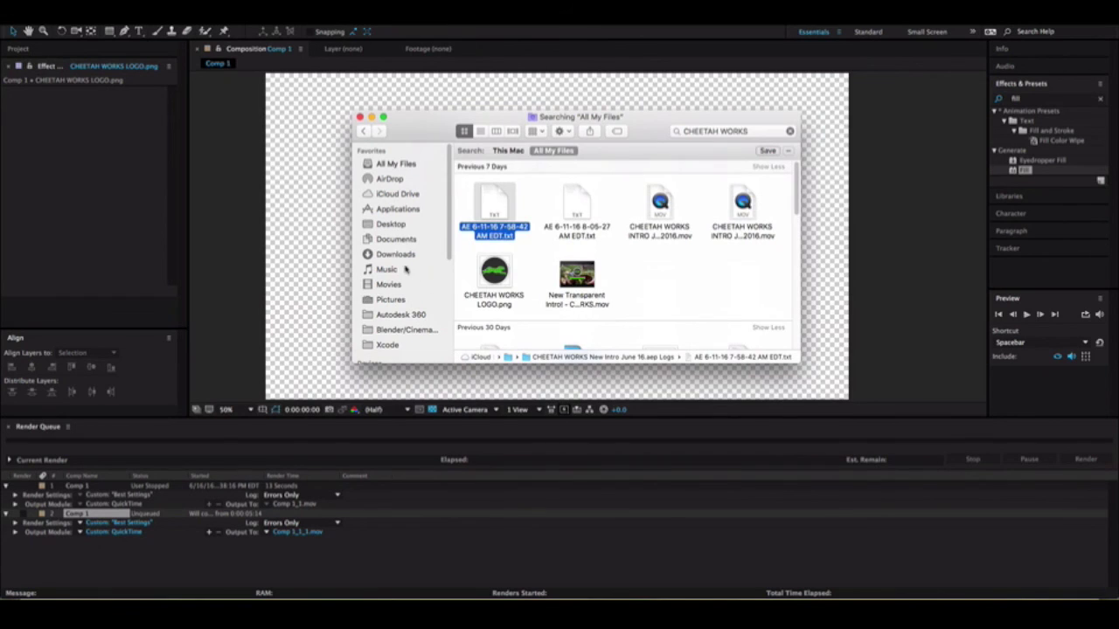
click(400, 258)
click(390, 284)
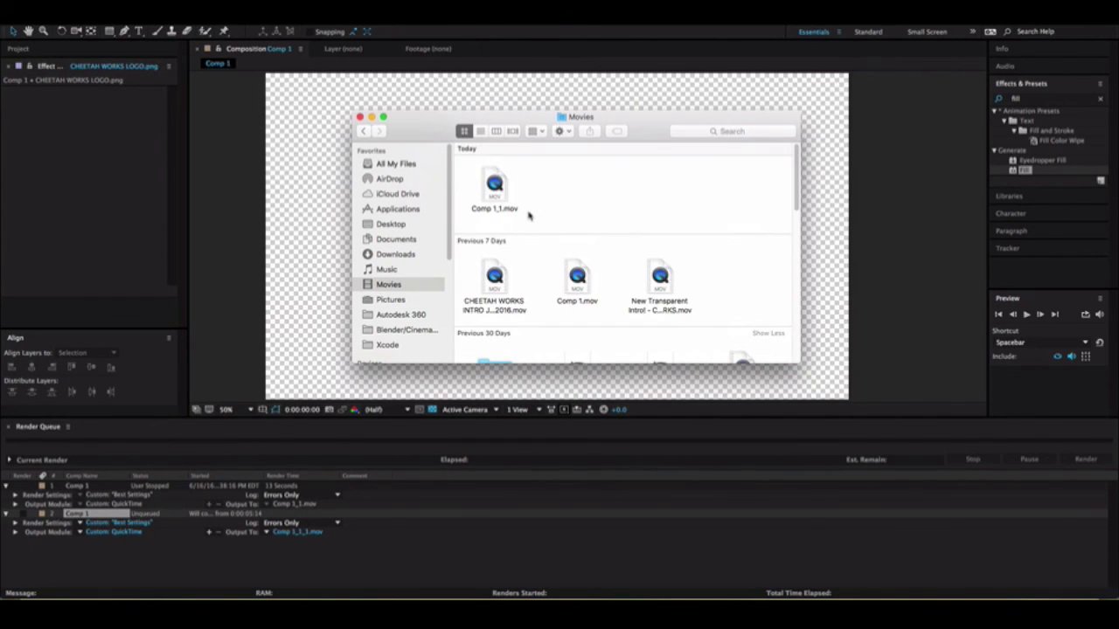
click(504, 188)
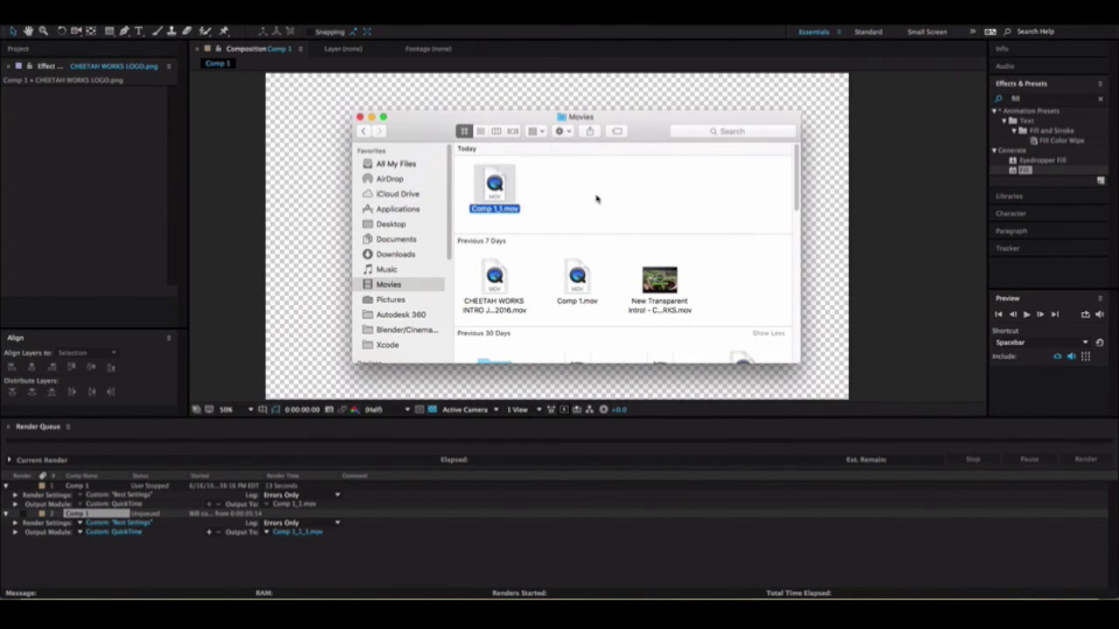
double_click(494, 182)
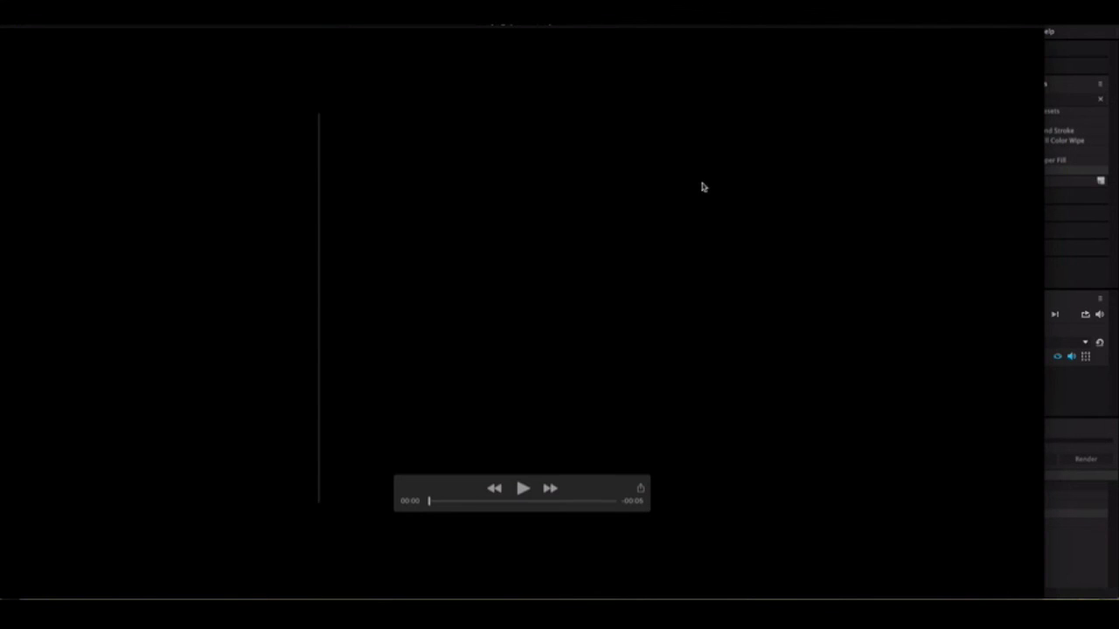
Play the rendered movie, close it without saving the converted copy, and switch back to After Effects.
click(521, 489)
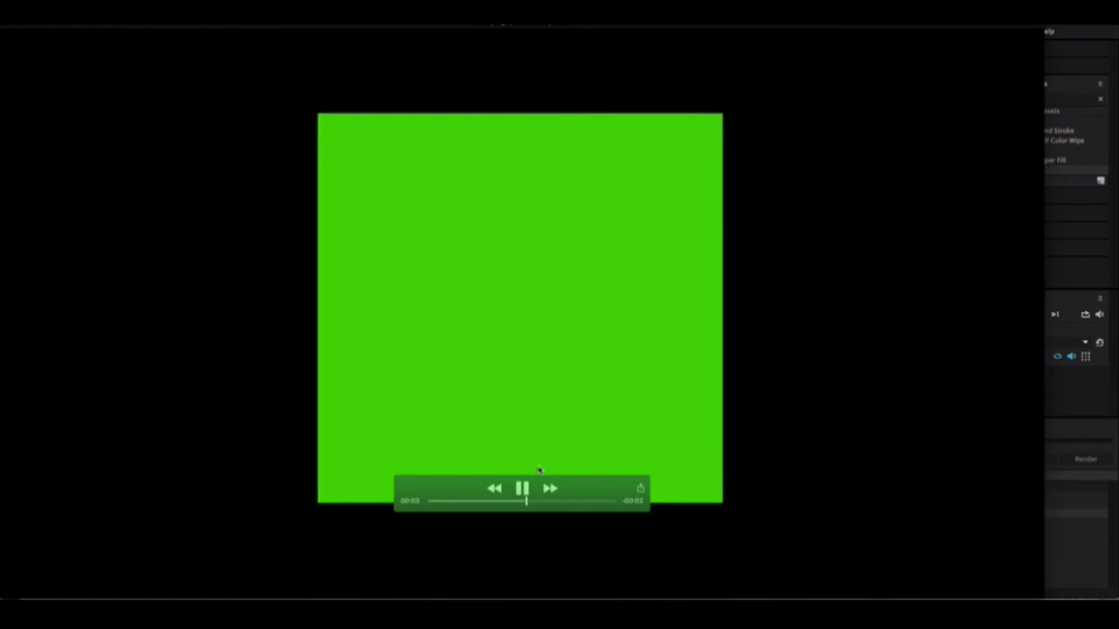
click(522, 489)
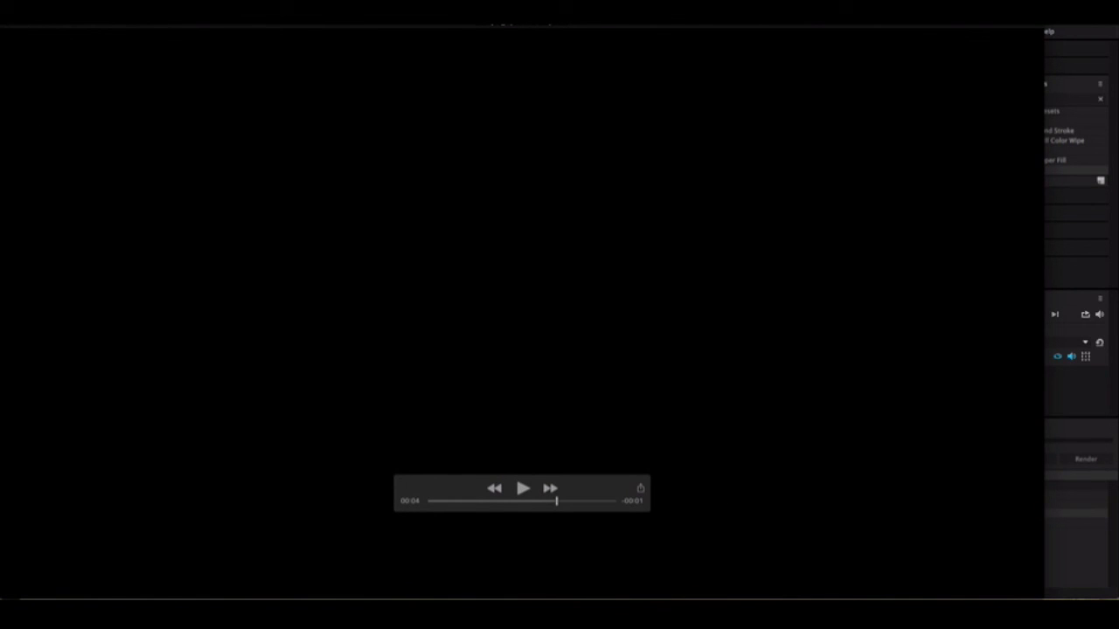
key(super+w)
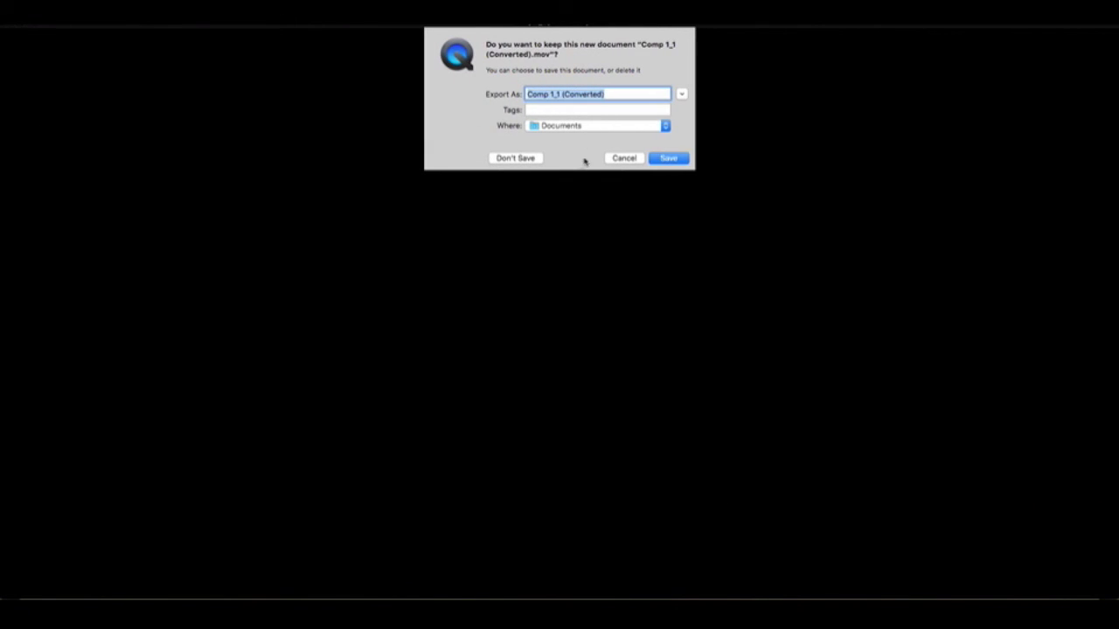
click(535, 158)
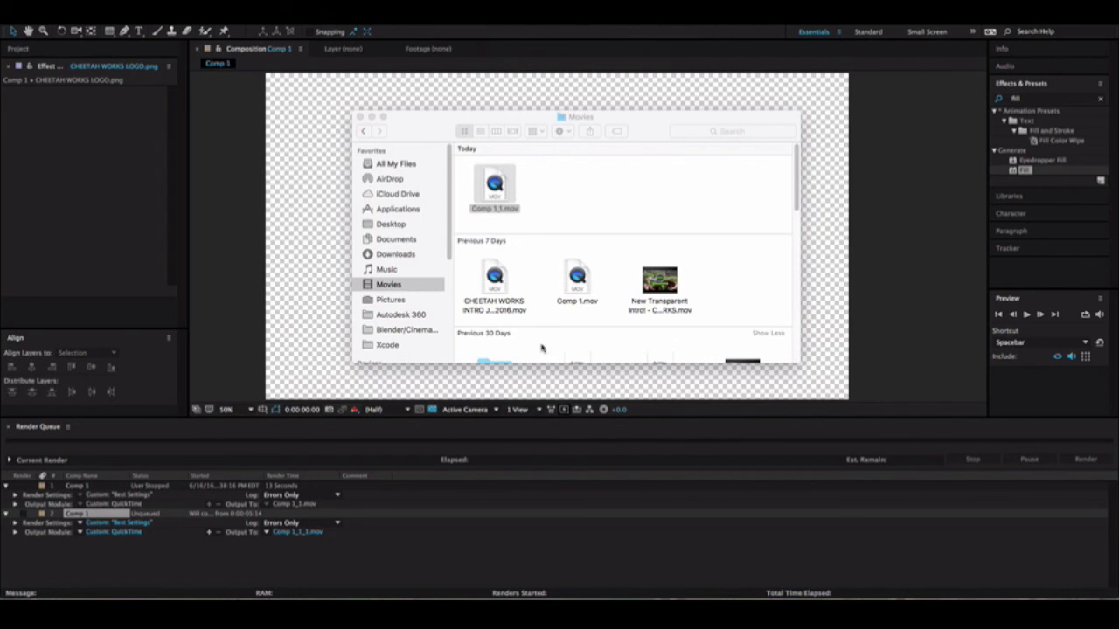
click(134, 181)
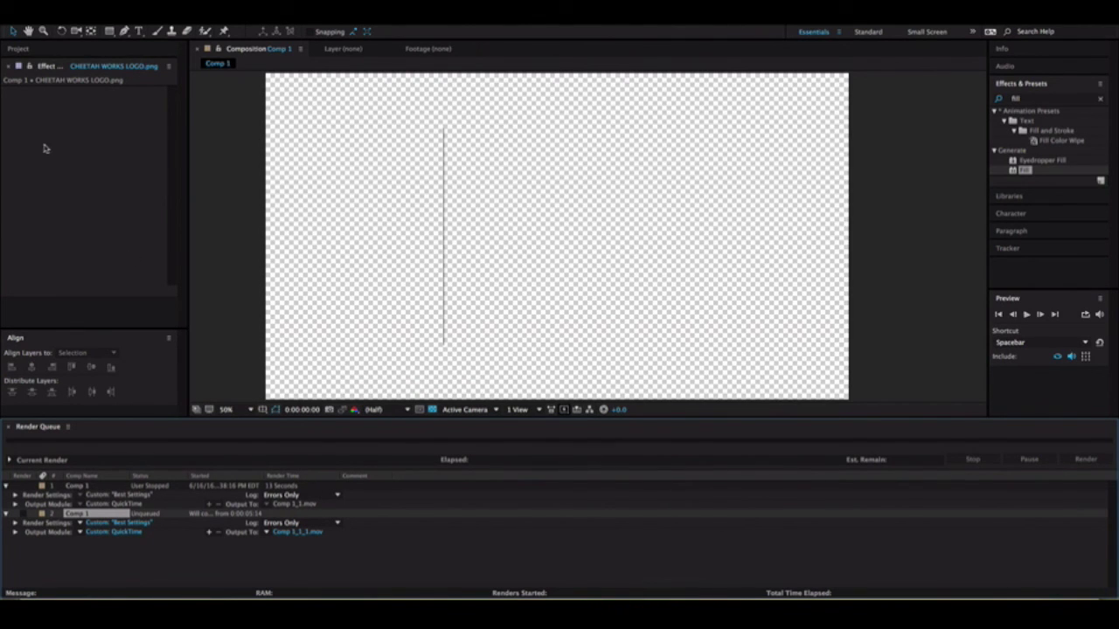
Create a new composition with the default settings.
click(114, 14)
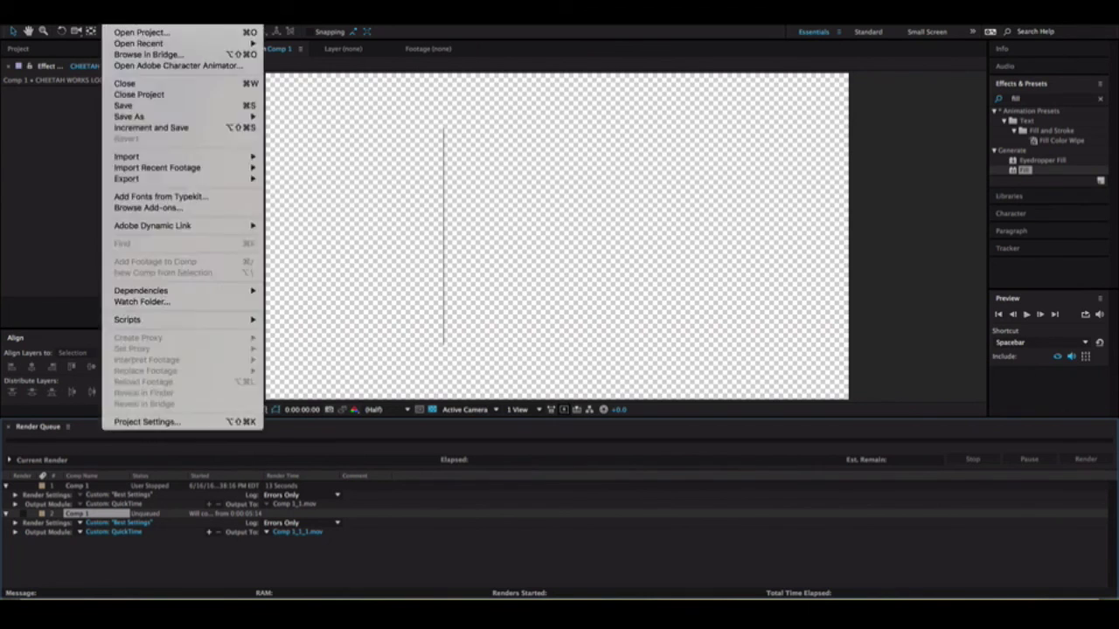
click(188, 20)
click(861, 378)
click(36, 594)
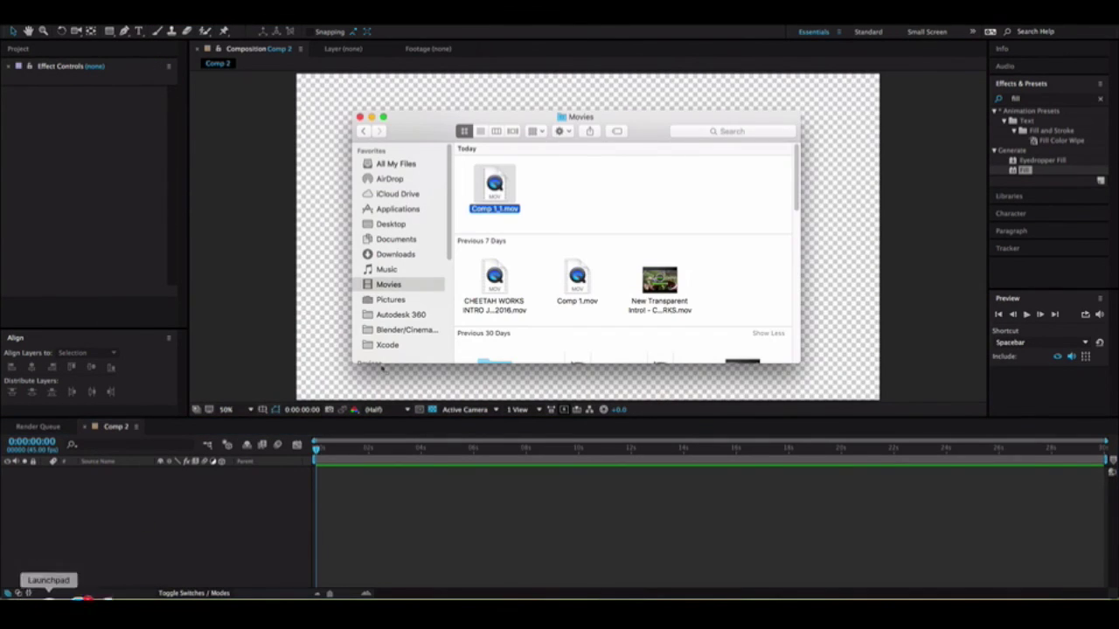
drag(499, 194, 162, 158)
drag(500, 194, 79, 267)
click(67, 106)
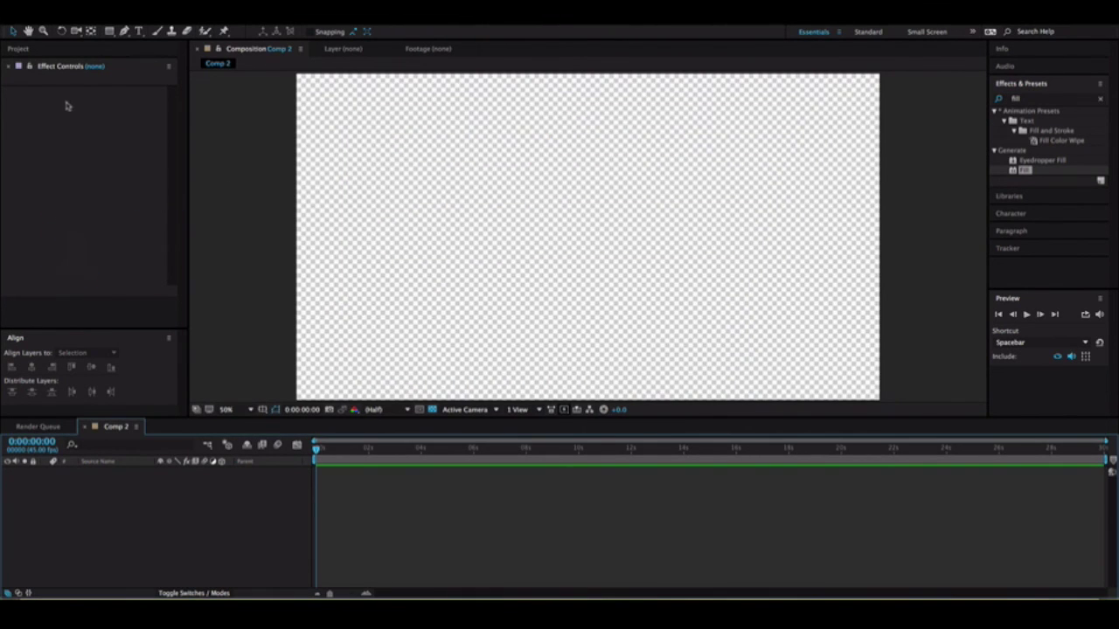
Show the project's file list and import Comp 1_1.mov into it from the Movies folder.
click(61, 49)
click(33, 589)
drag(489, 211, 57, 198)
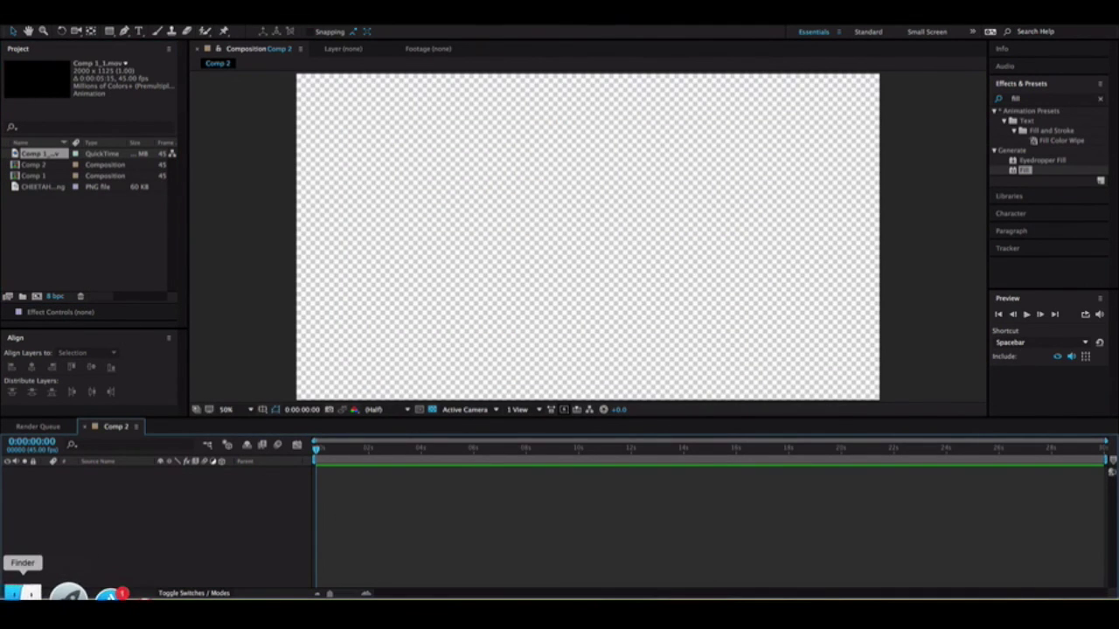
Add the DSC_0471.jpg photo to Comp 2 and place Comp 1_1.mov above it, starting near the first frame.
click(30, 592)
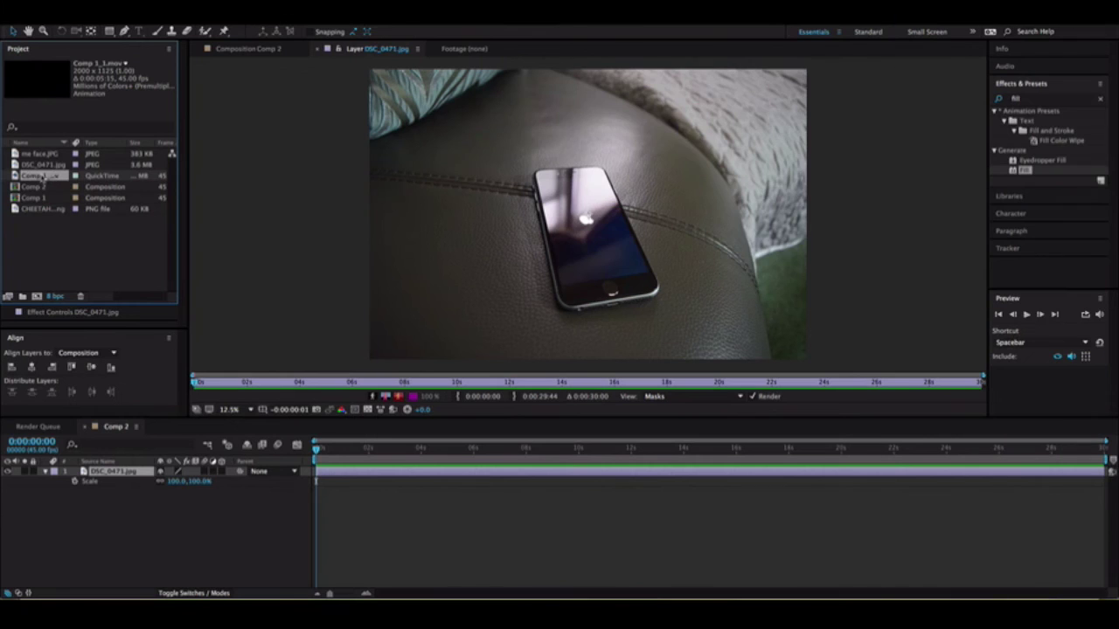
mouse_move(390, 435)
mouse_down()
mouse_move(332, 459)
mouse_move(354, 495)
mouse_up()
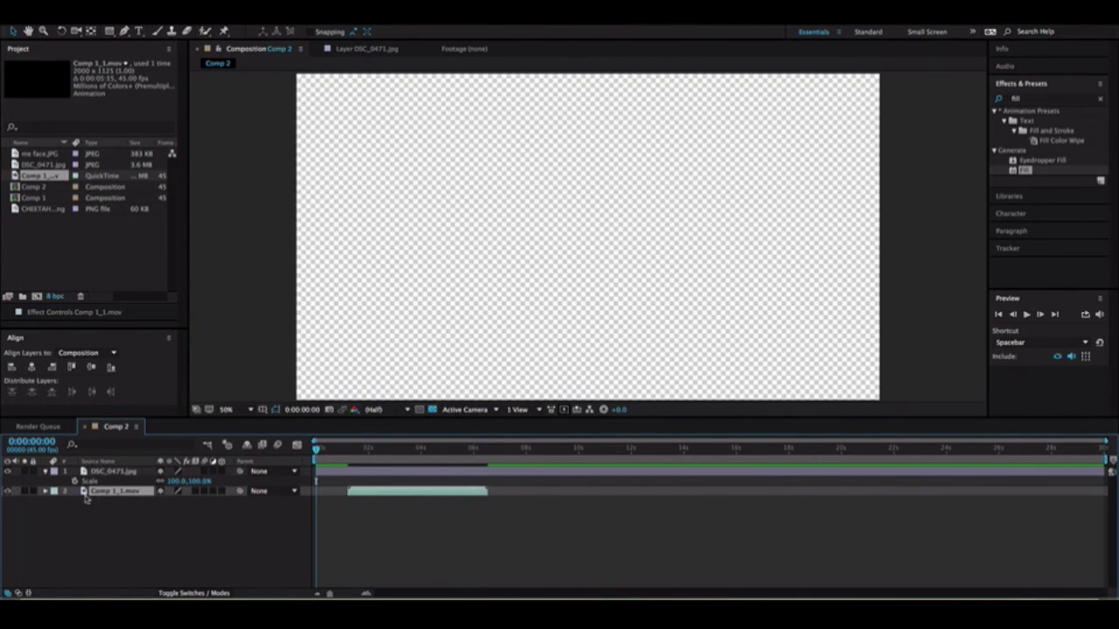
drag(122, 493, 126, 471)
drag(359, 471, 337, 470)
Preview the logo clip over the photo briefly, and set the DSC_0471.jpg layer's scale to 39%.
click(1026, 314)
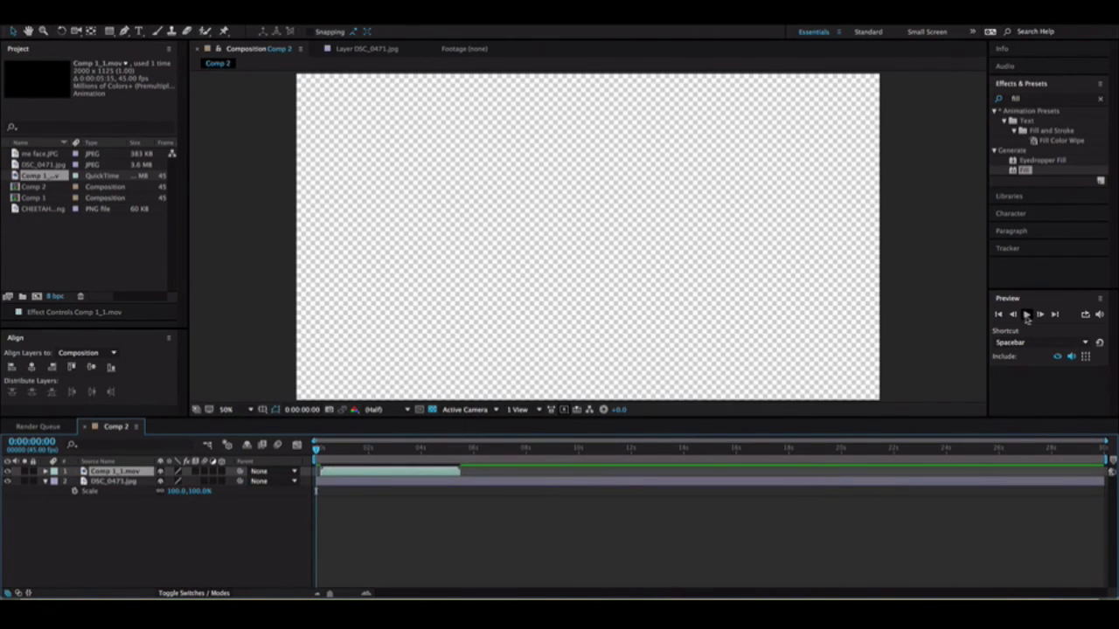
scroll(640, 231, down, 1)
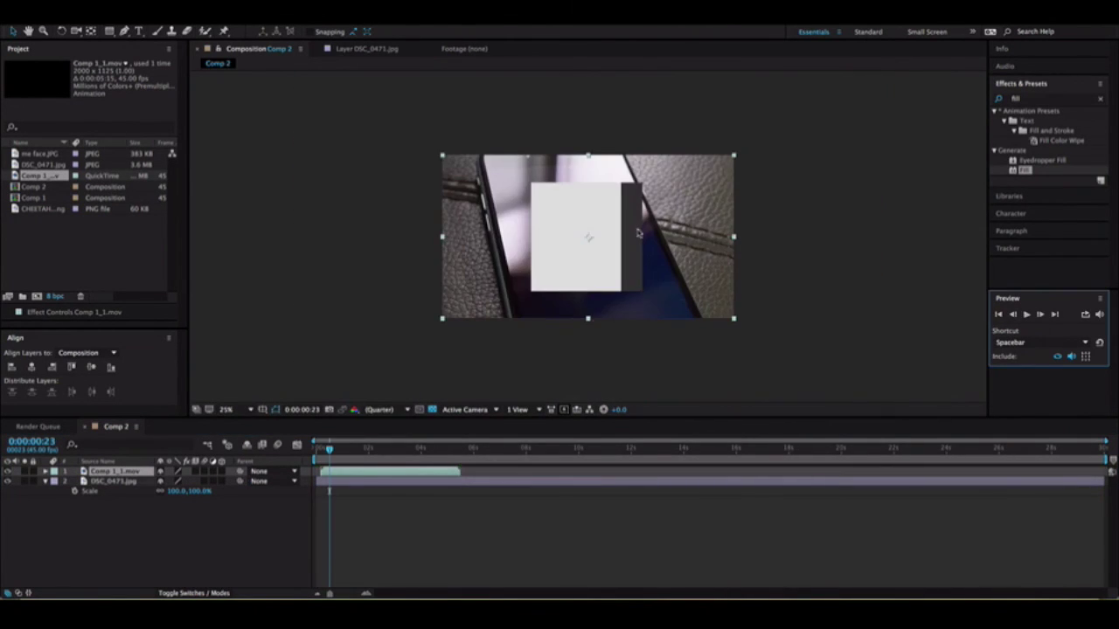
click(407, 484)
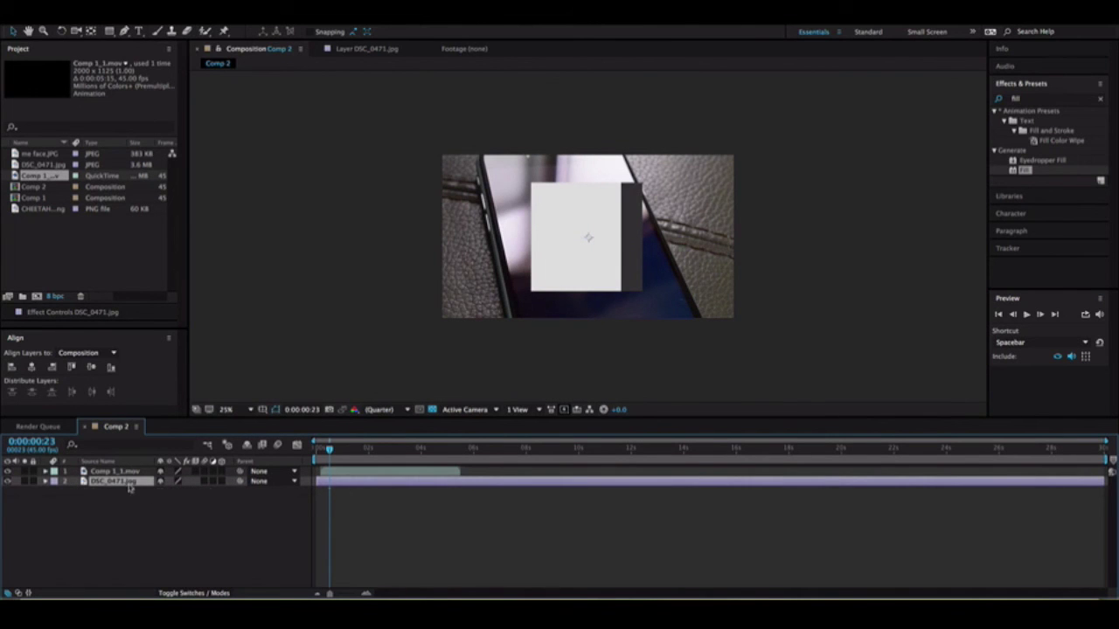
drag(194, 493, 180, 508)
click(286, 254)
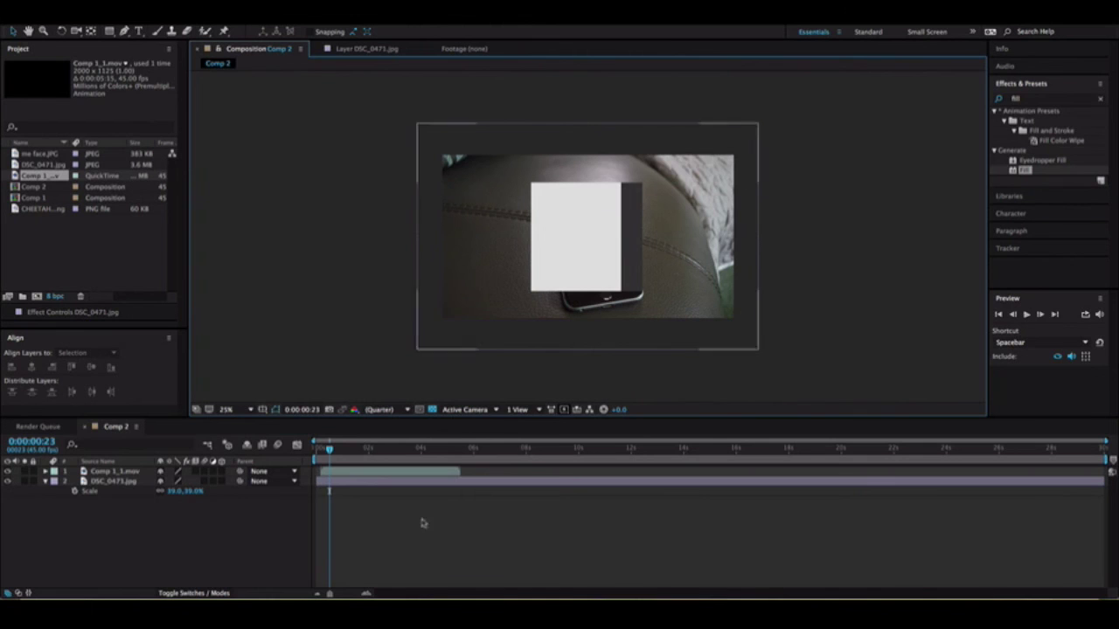
Return the playhead to the first frame and preview the transparent logo animation over the scaled photo.
drag(330, 451, 322, 482)
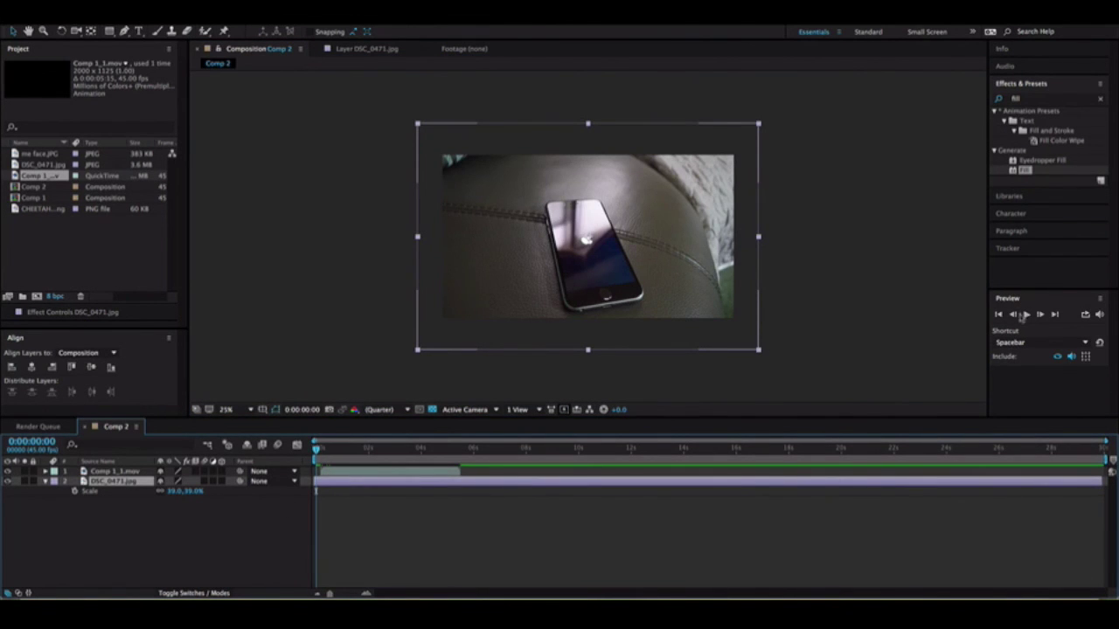
click(956, 289)
click(1026, 314)
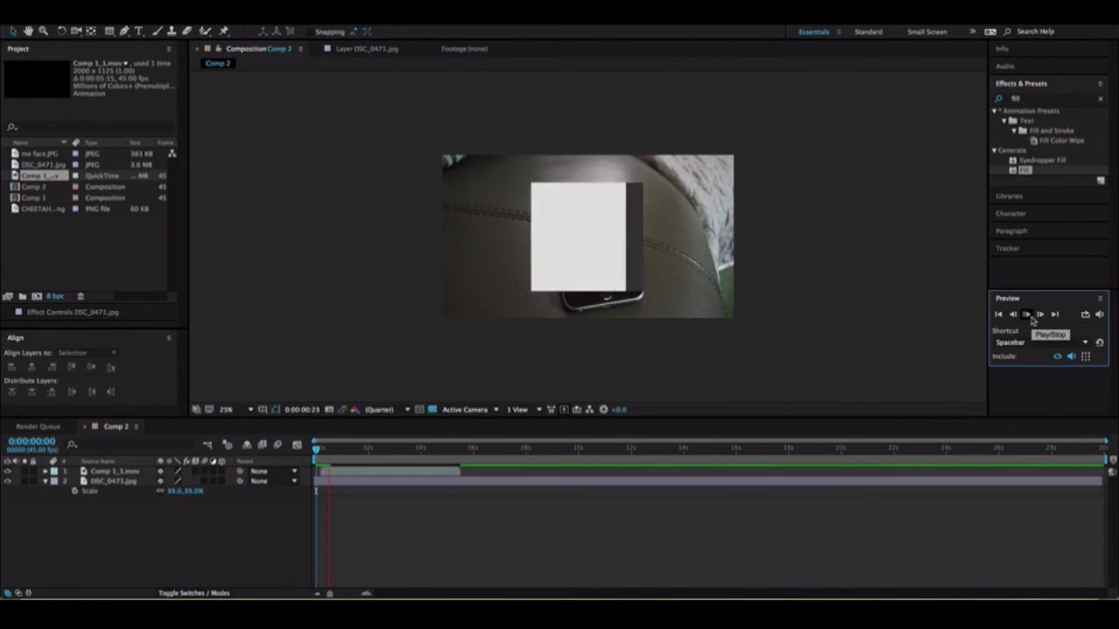